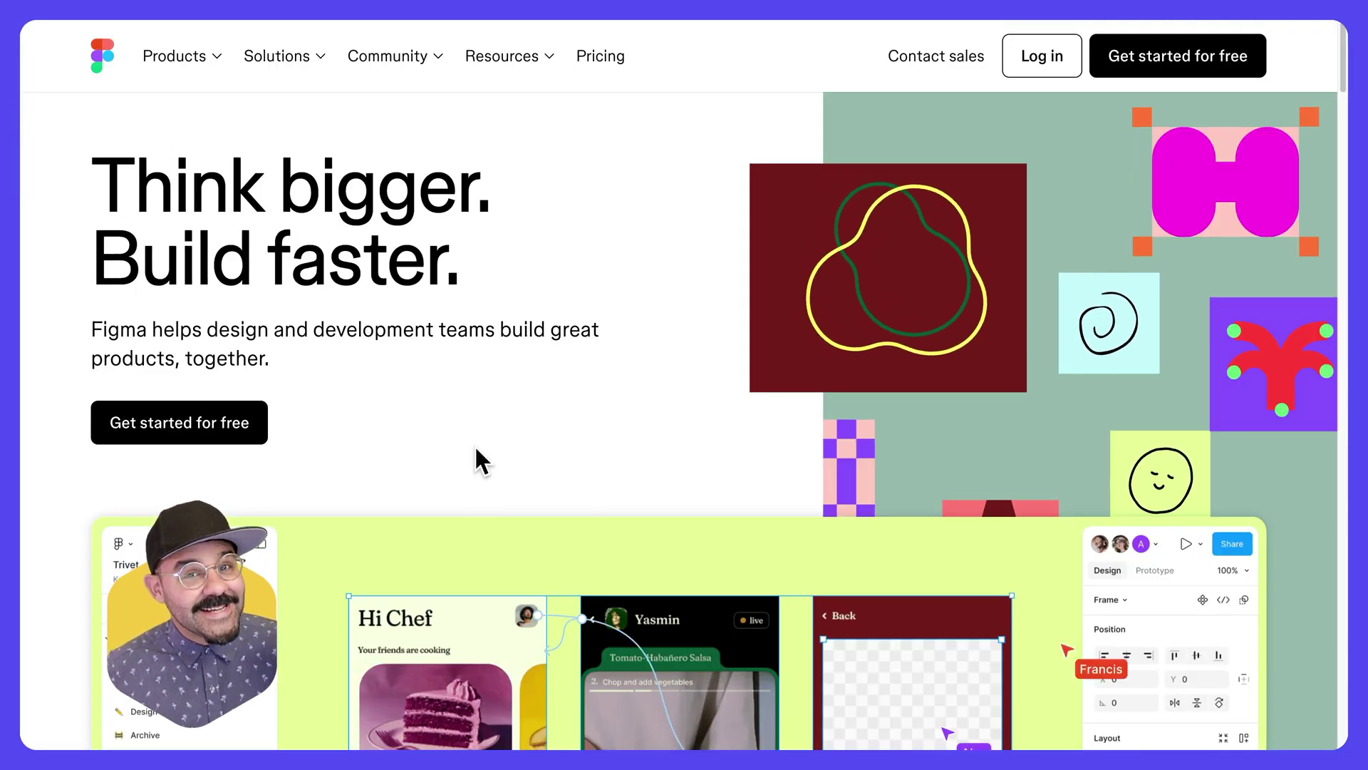
# - Scroll through the walkthrough board's Sign Up for Figma step and deselect its frame
pyautogui.scroll(-3, 476, 448)
pyautogui.scroll(-20, 476, 447)
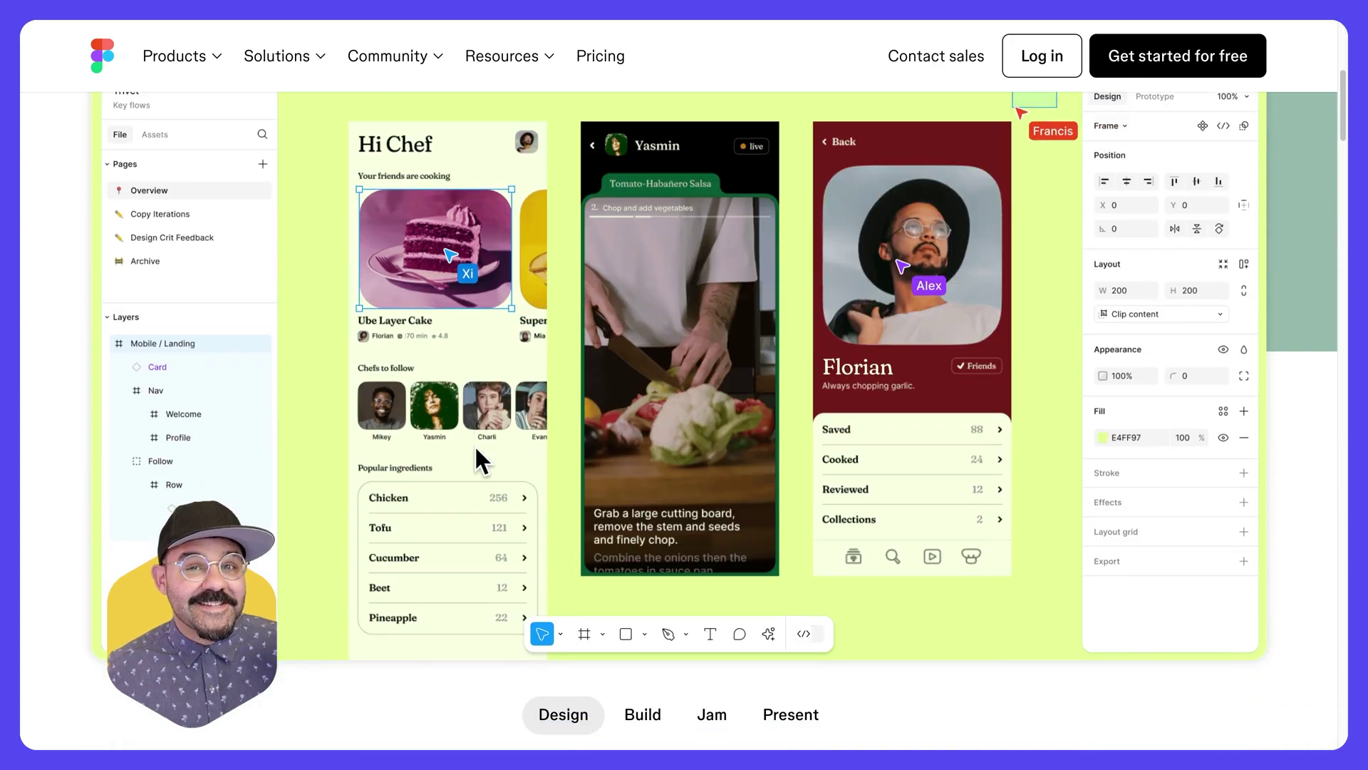
pyautogui.scroll(-15, 476, 447)
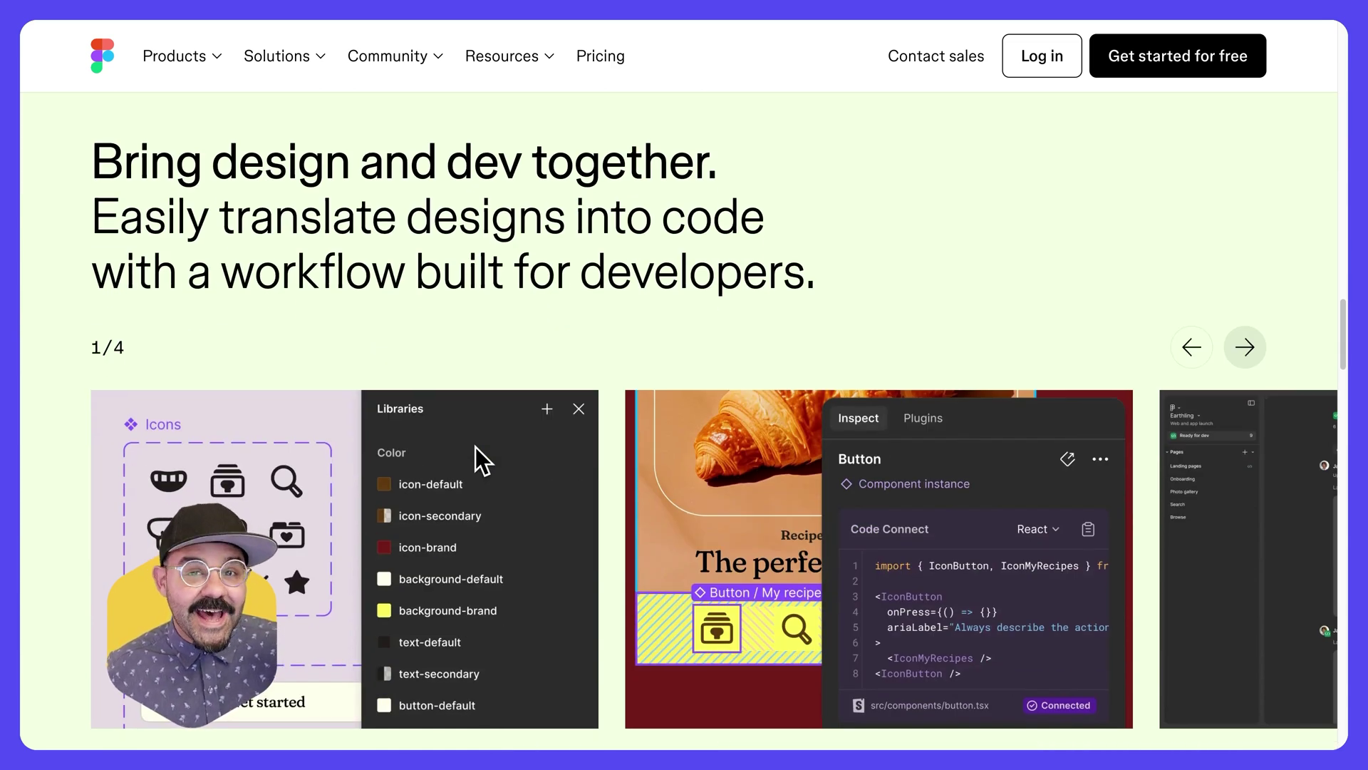
pyautogui.scroll(-7, 477, 446)
pyautogui.scroll(11, 476, 447)
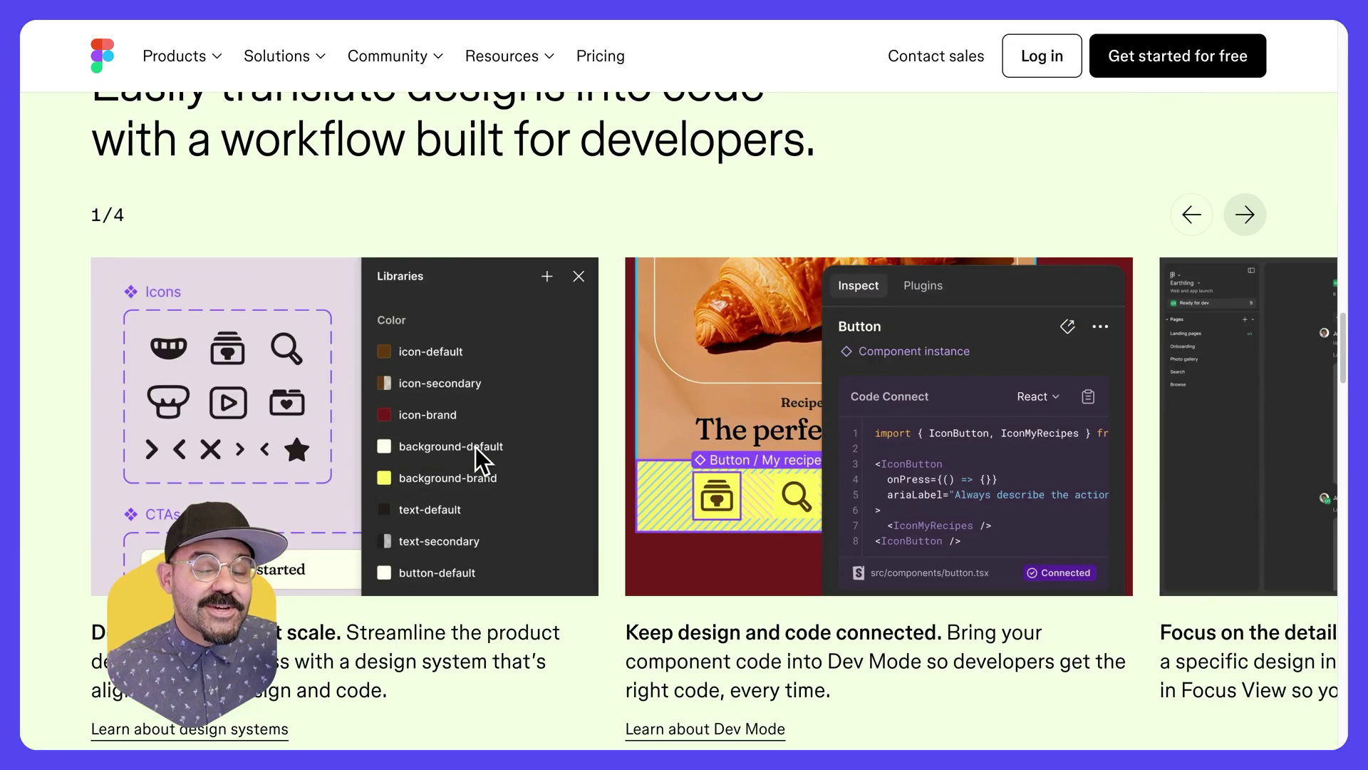
pyautogui.scroll(10, 477, 448)
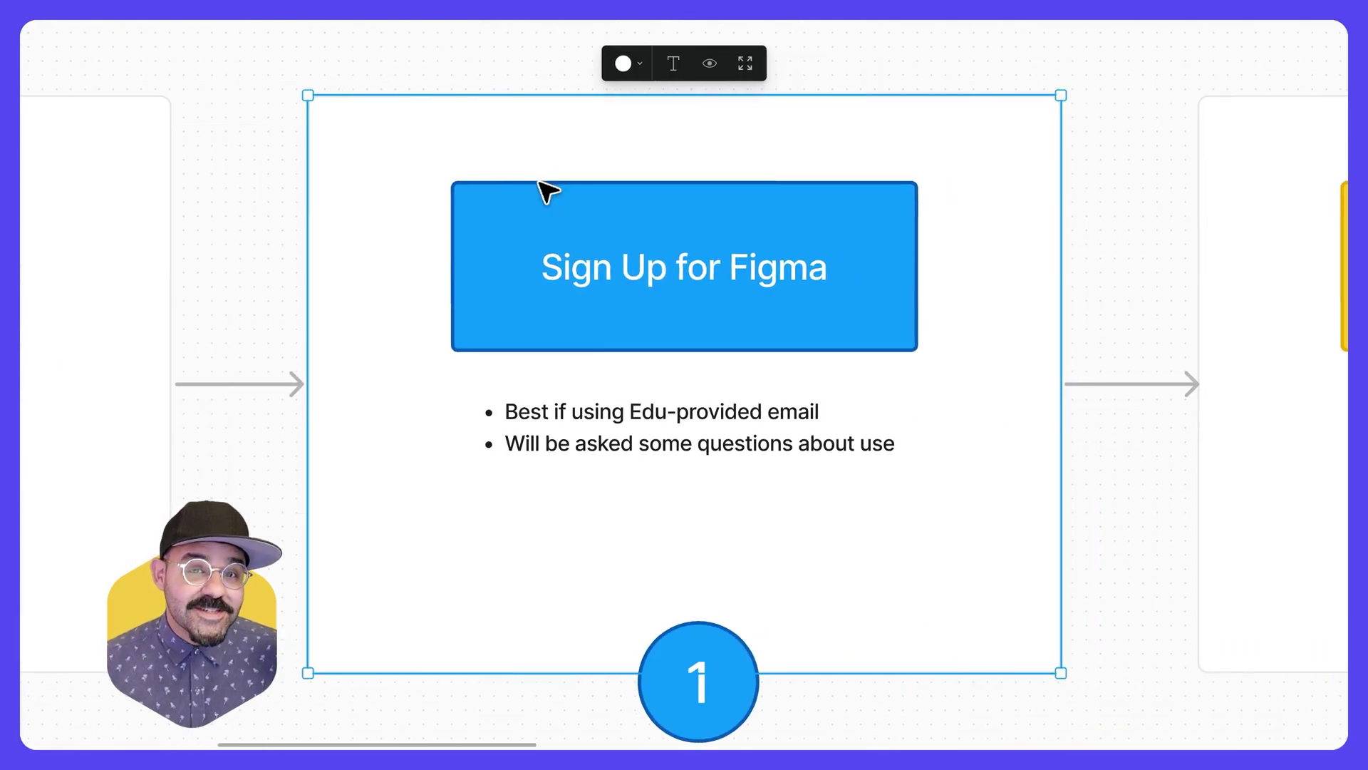
pyautogui.click(523, 42)
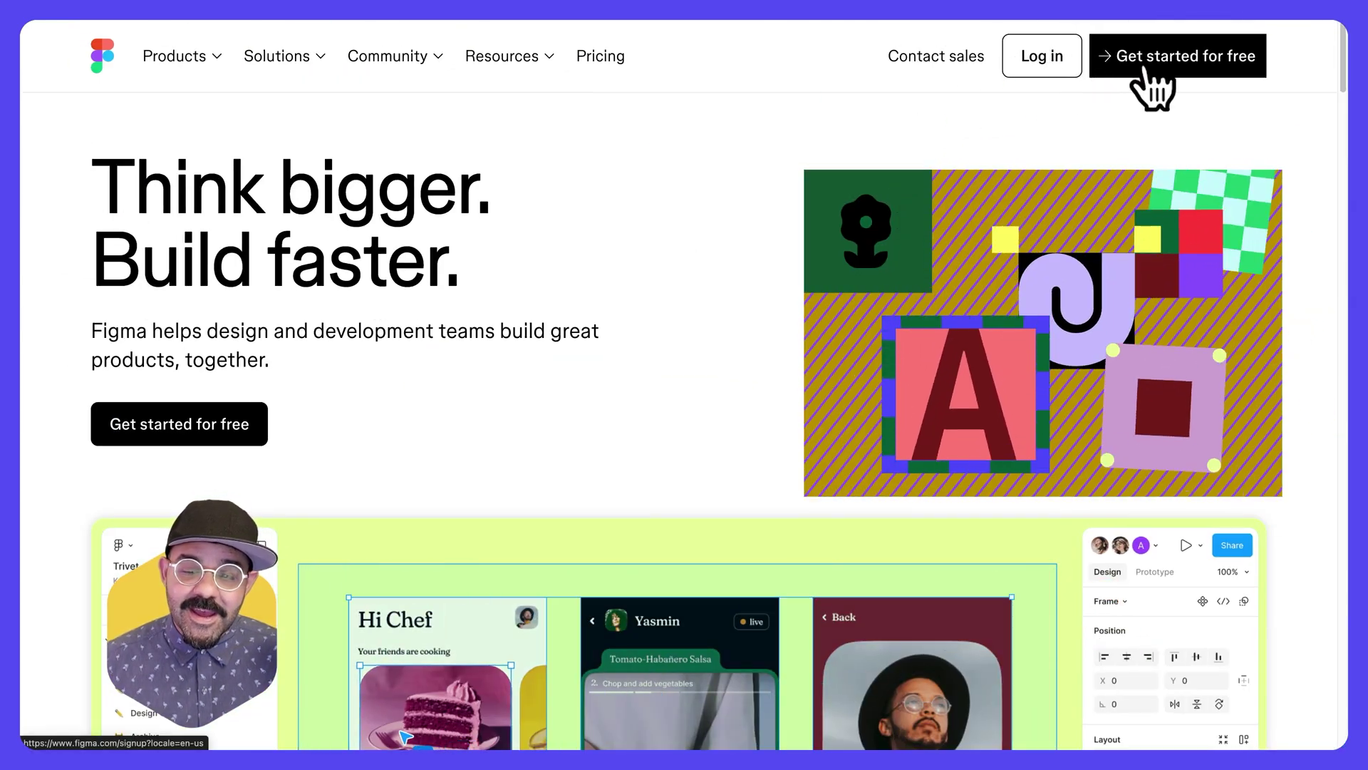
# - Sign up for a free Figma account with an email address and password
pyautogui.click(1142, 69)
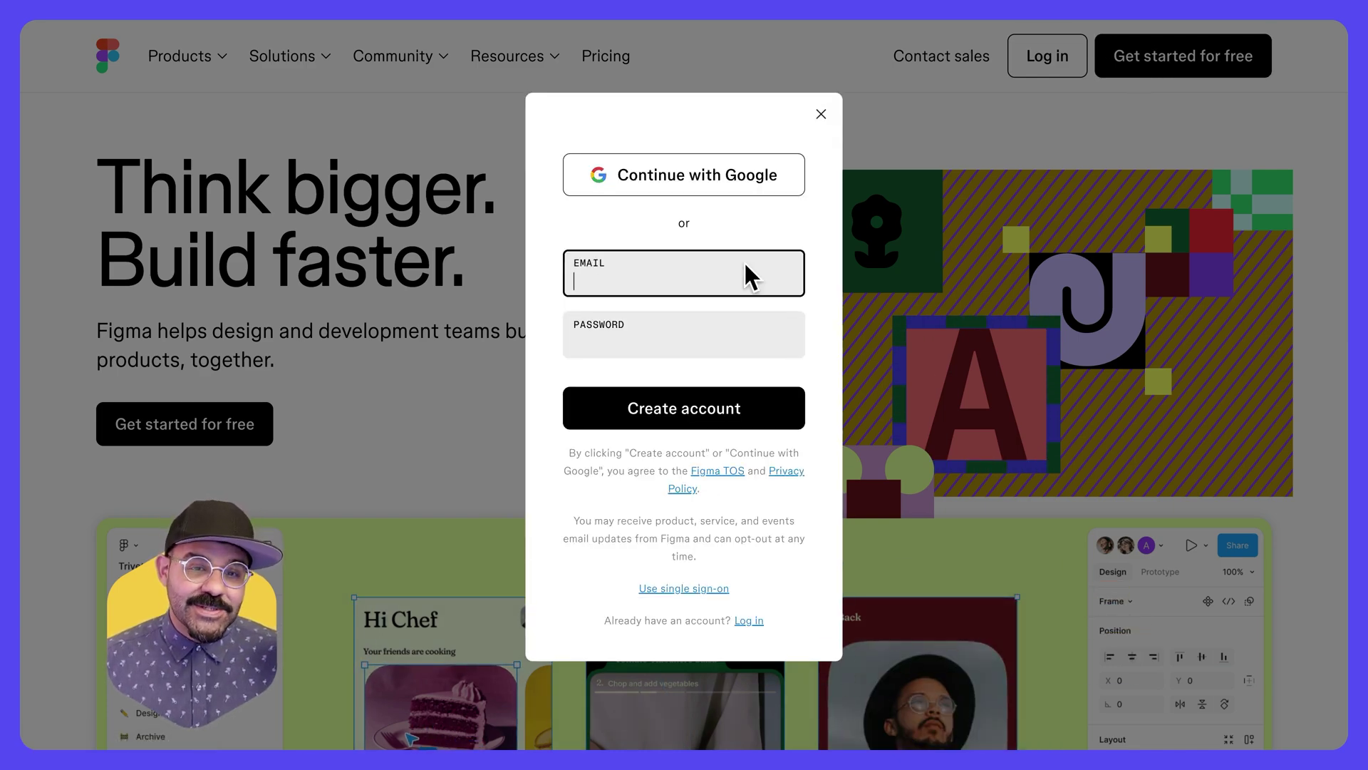
pyautogui.press('Tab')
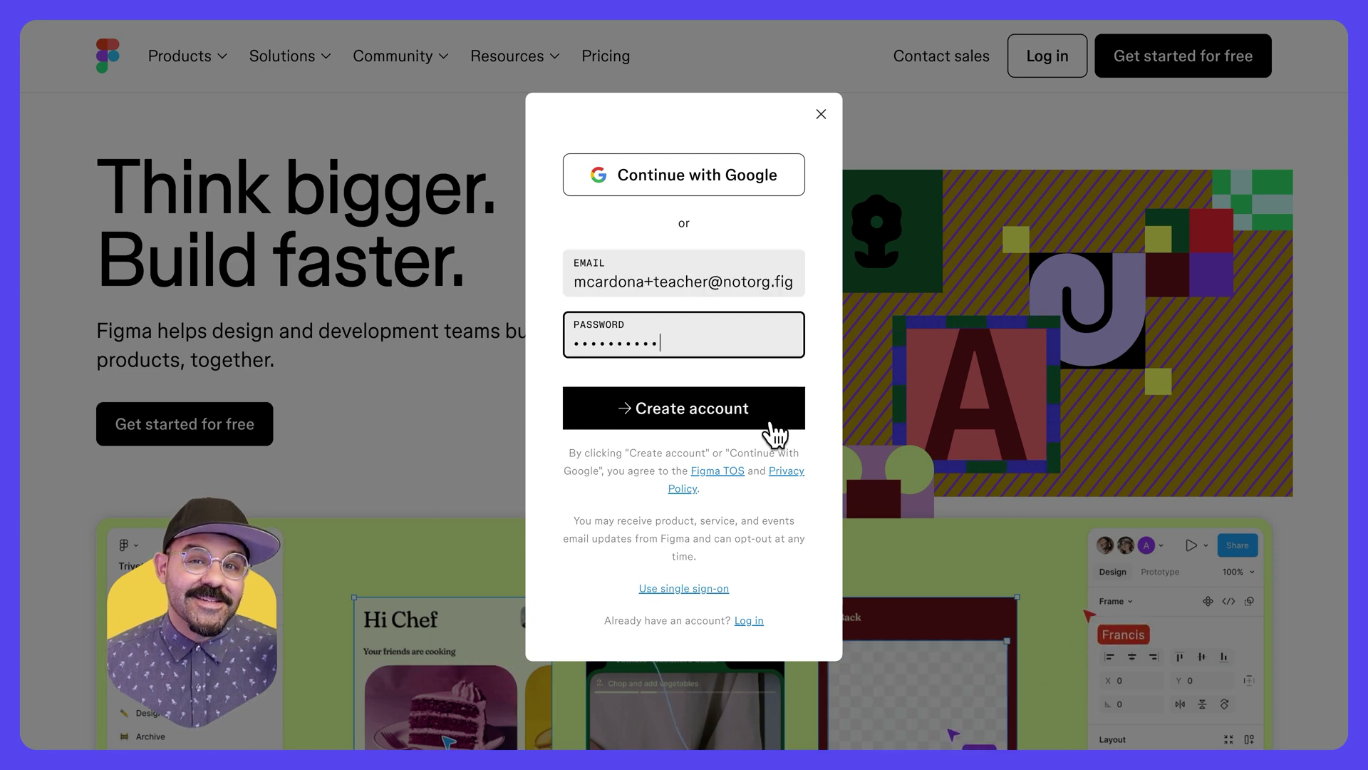
pyautogui.click(771, 425)
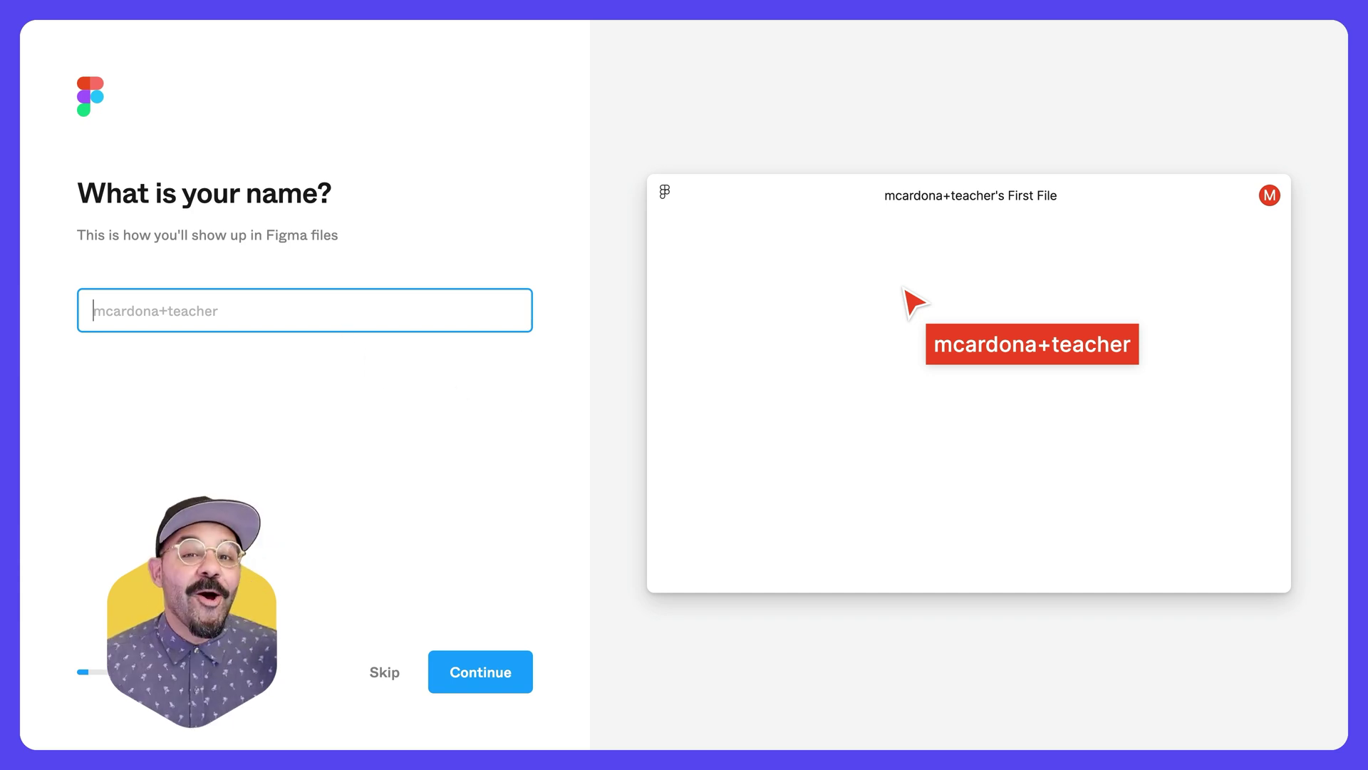
# - Enter a display name, and describe the work as Student at a school
pyautogui.write('Miggi')
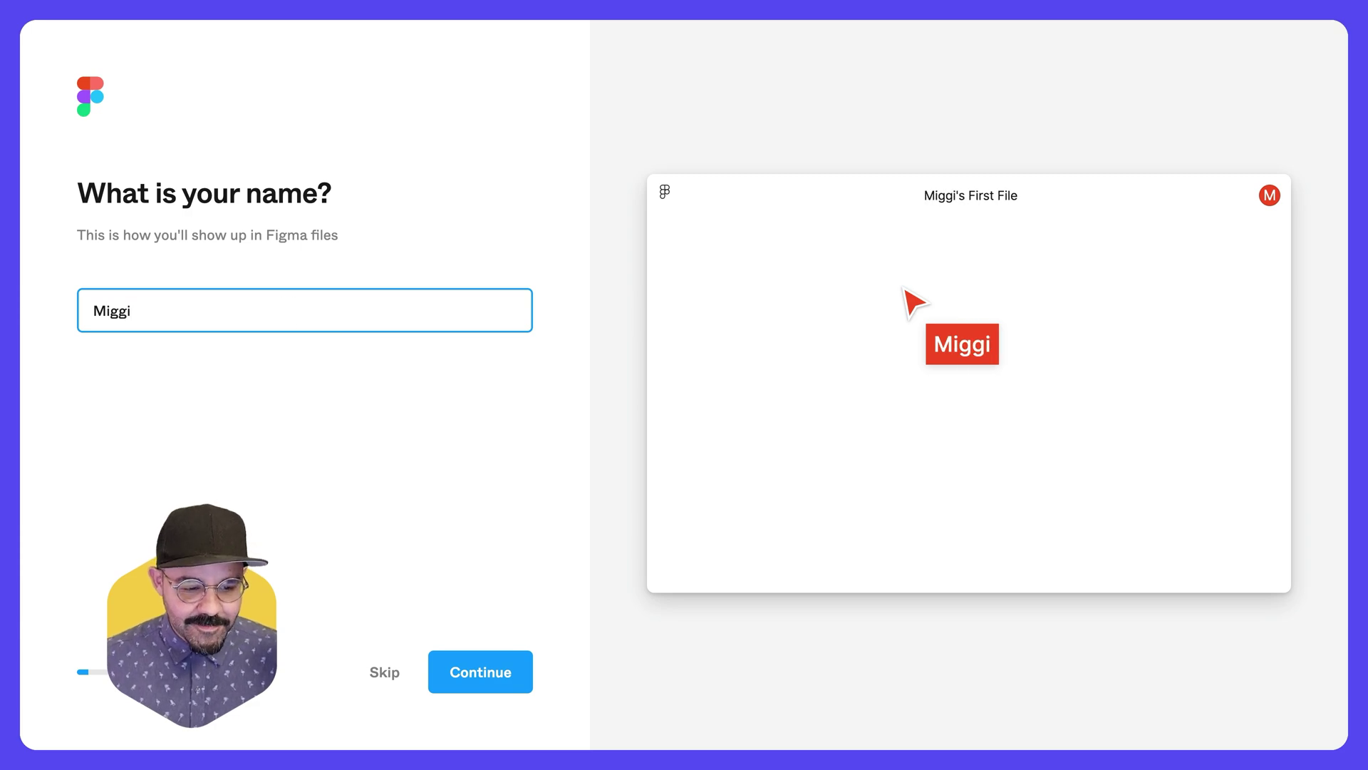
pyautogui.click(504, 679)
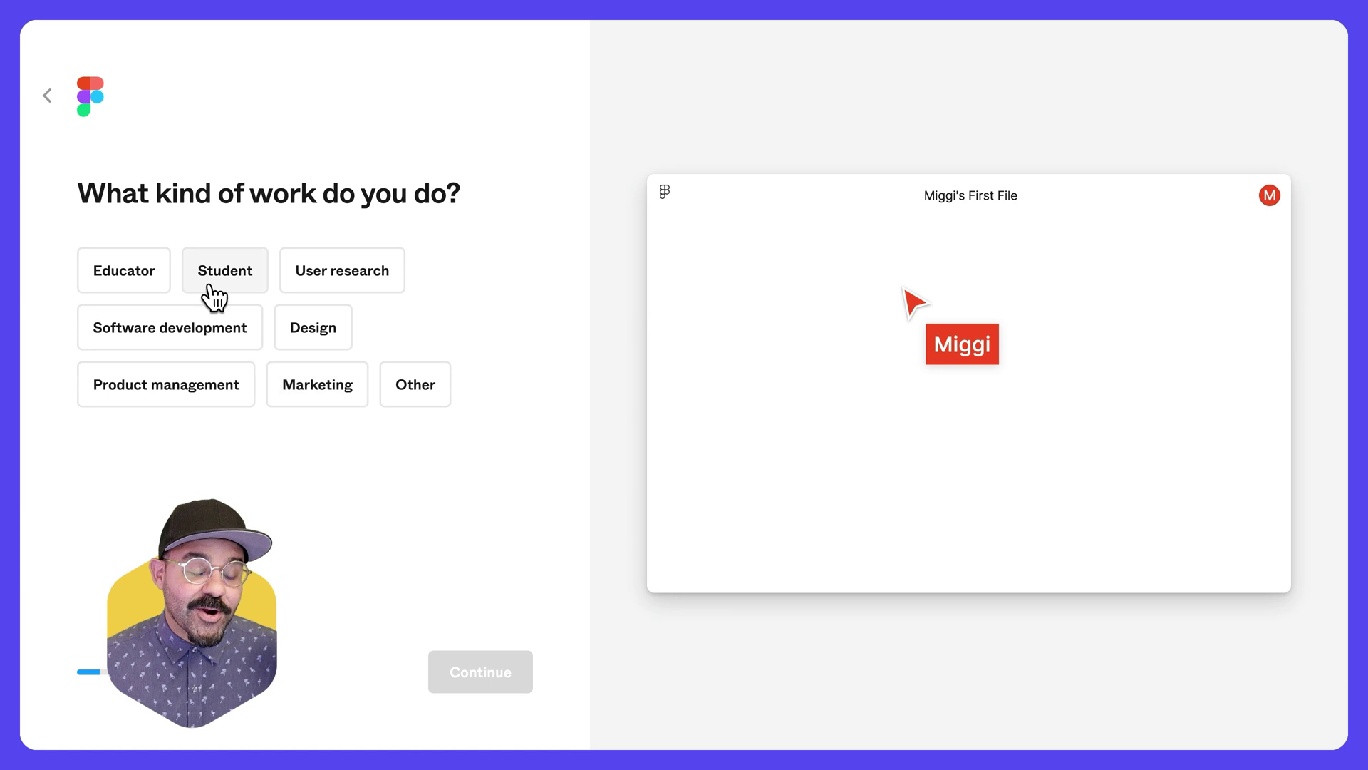
pyautogui.click(153, 267)
pyautogui.click(207, 283)
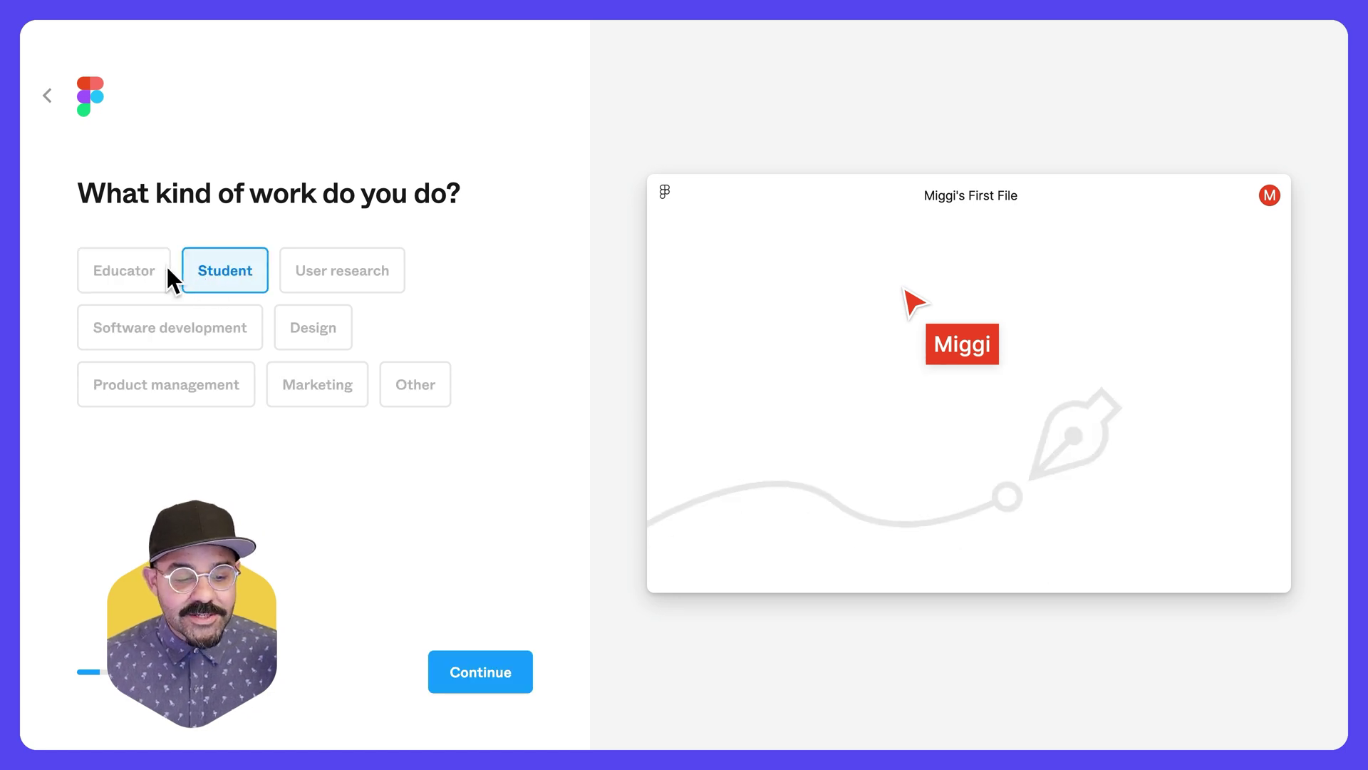
pyautogui.click(226, 308)
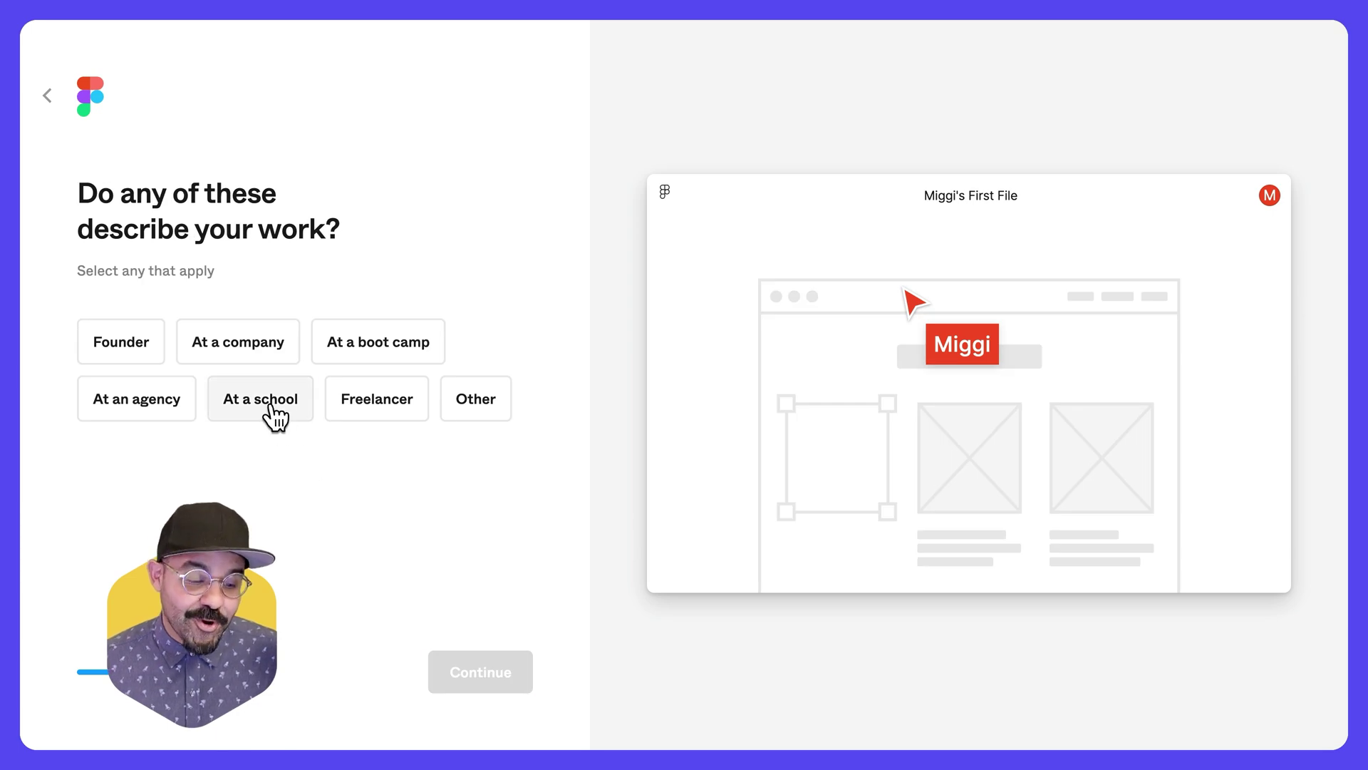
pyautogui.click(272, 406)
pyautogui.click(467, 659)
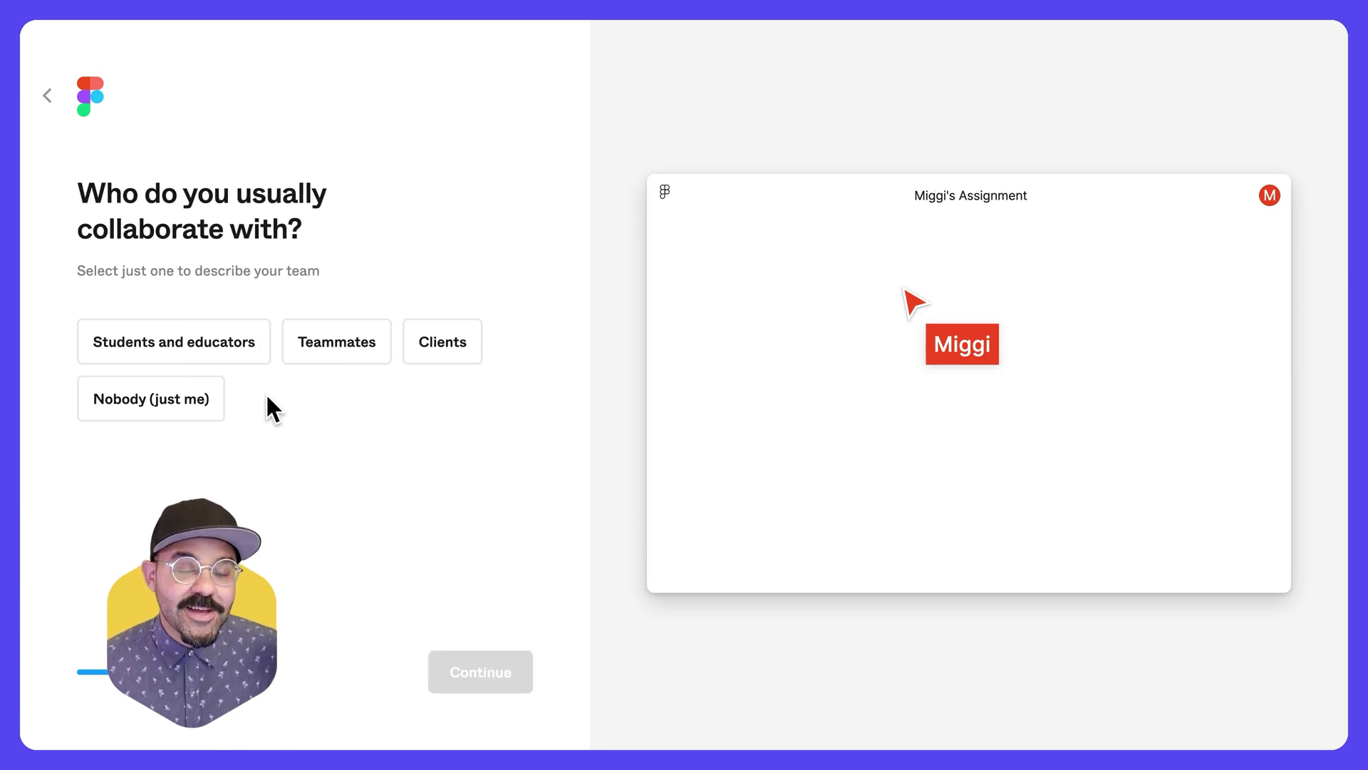
# - Choose students and educators as collaborators, skip invites, say it's for school, used a few times
pyautogui.click(251, 357)
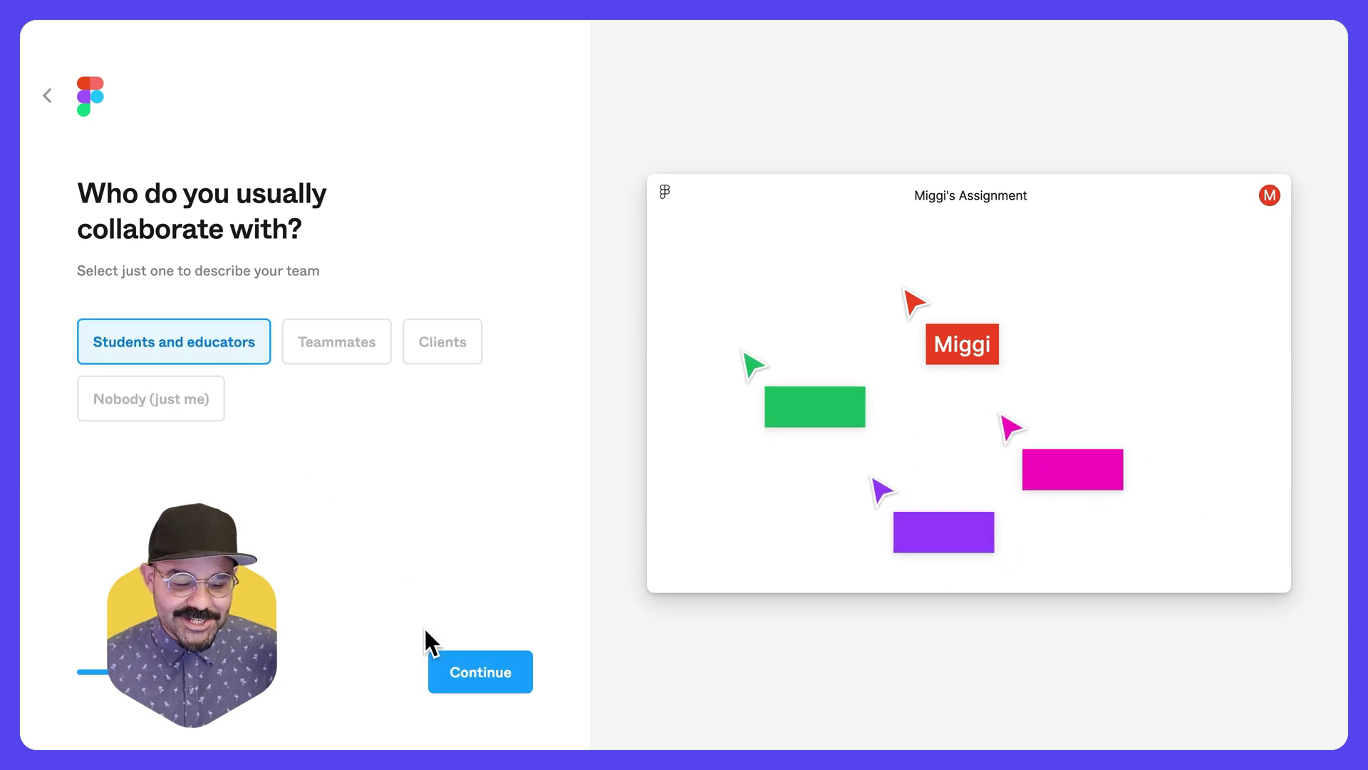
pyautogui.click(440, 662)
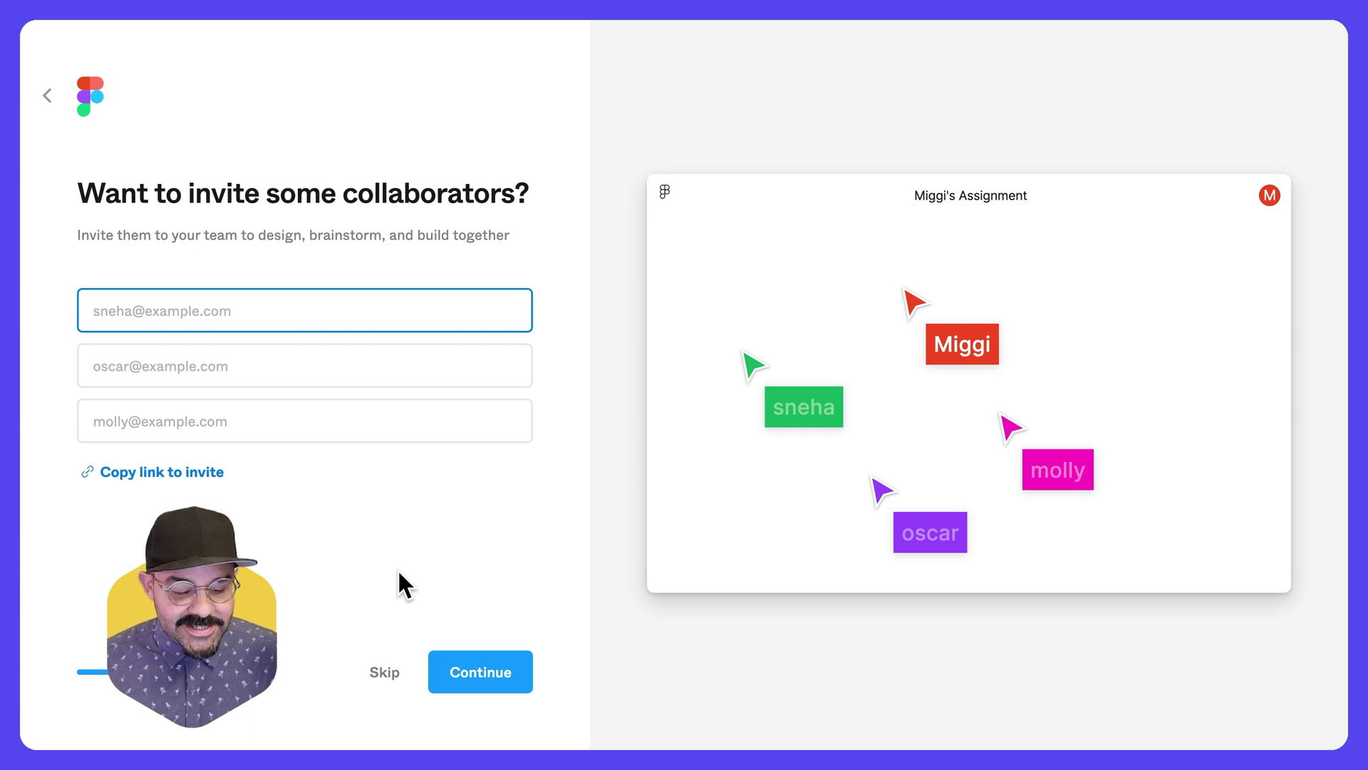
pyautogui.click(471, 682)
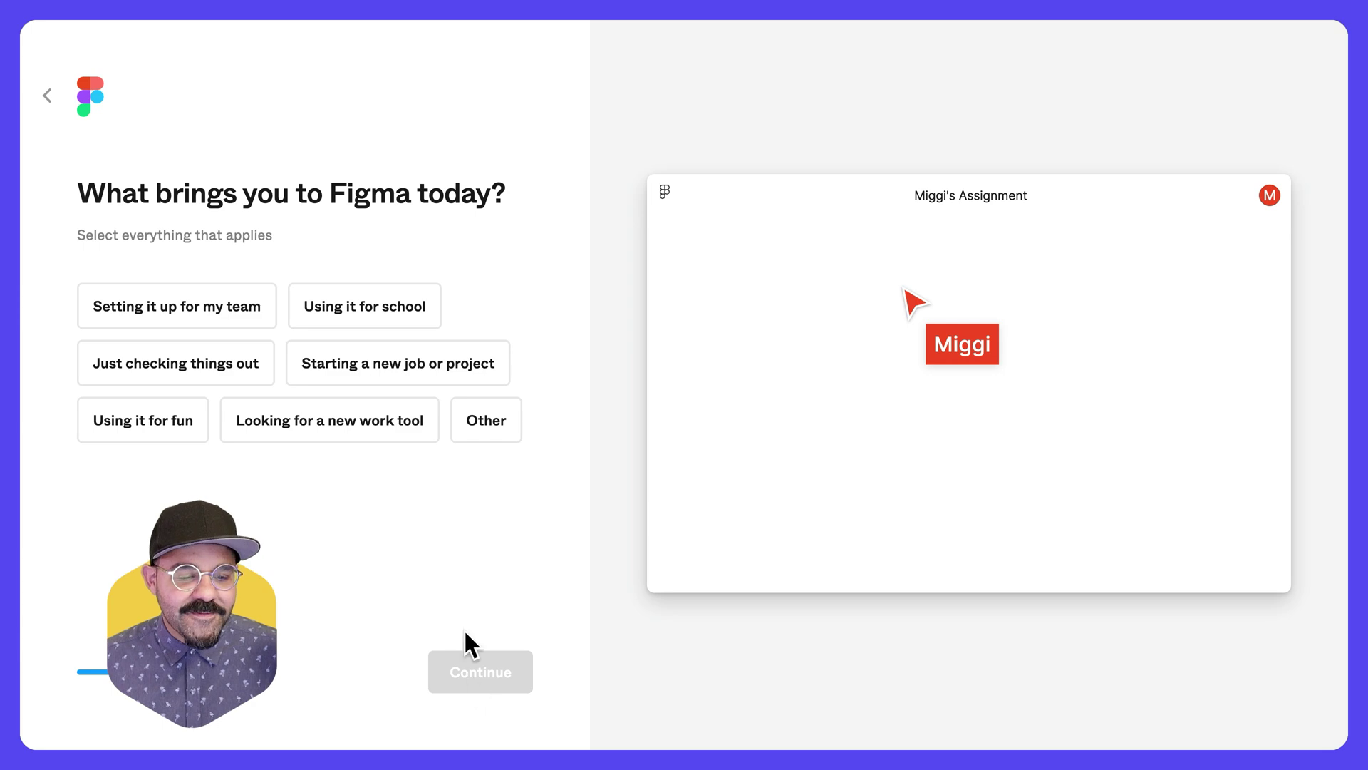
pyautogui.click(387, 308)
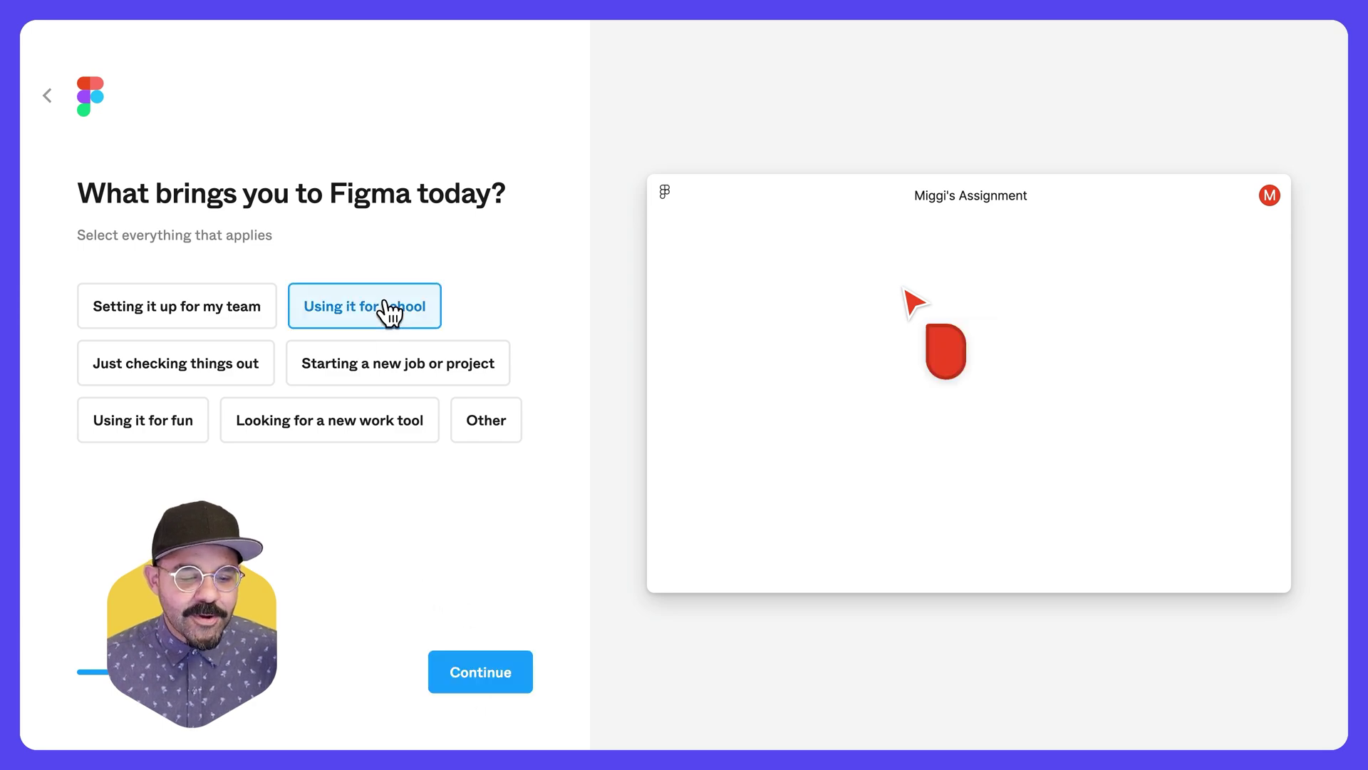
pyautogui.press('Return')
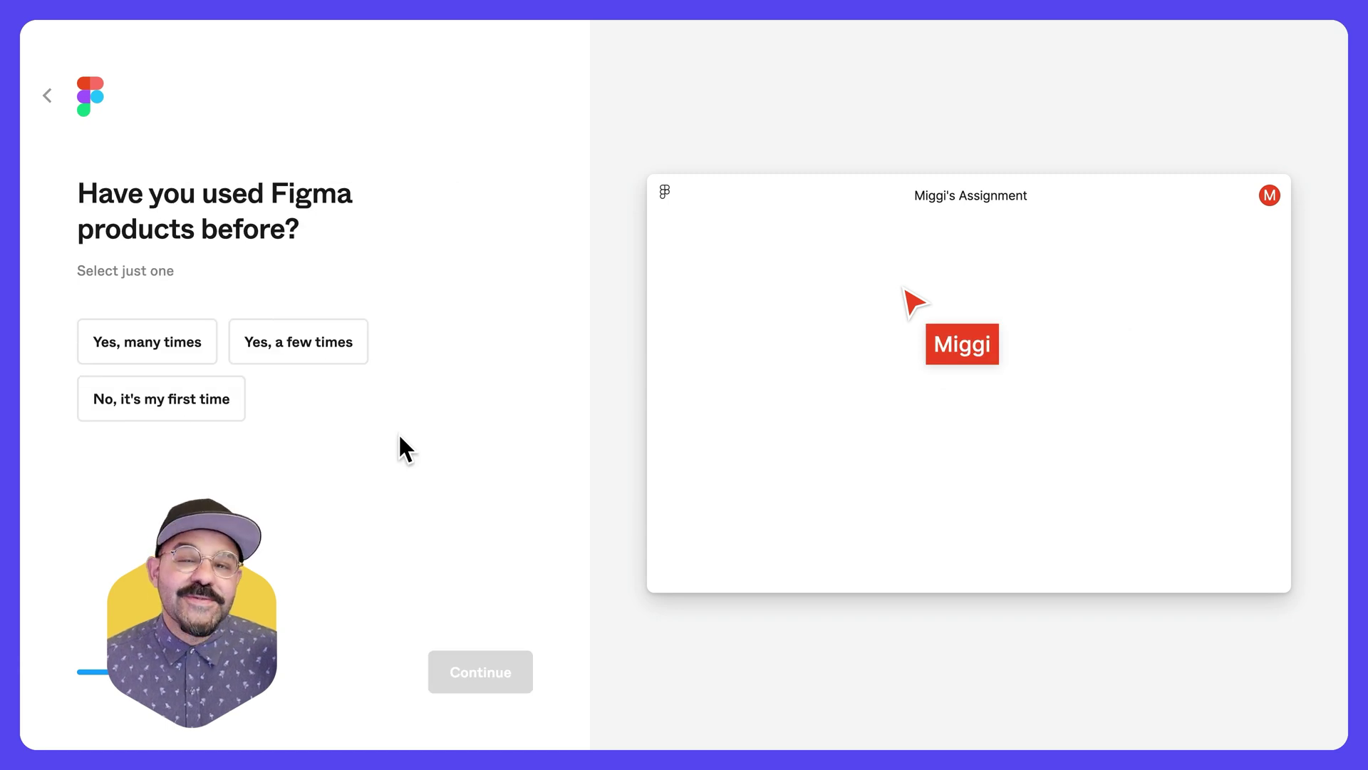
pyautogui.click(313, 365)
# - Continue to the Education application and choose Higher Ed as the institution type
pyautogui.press('Return')
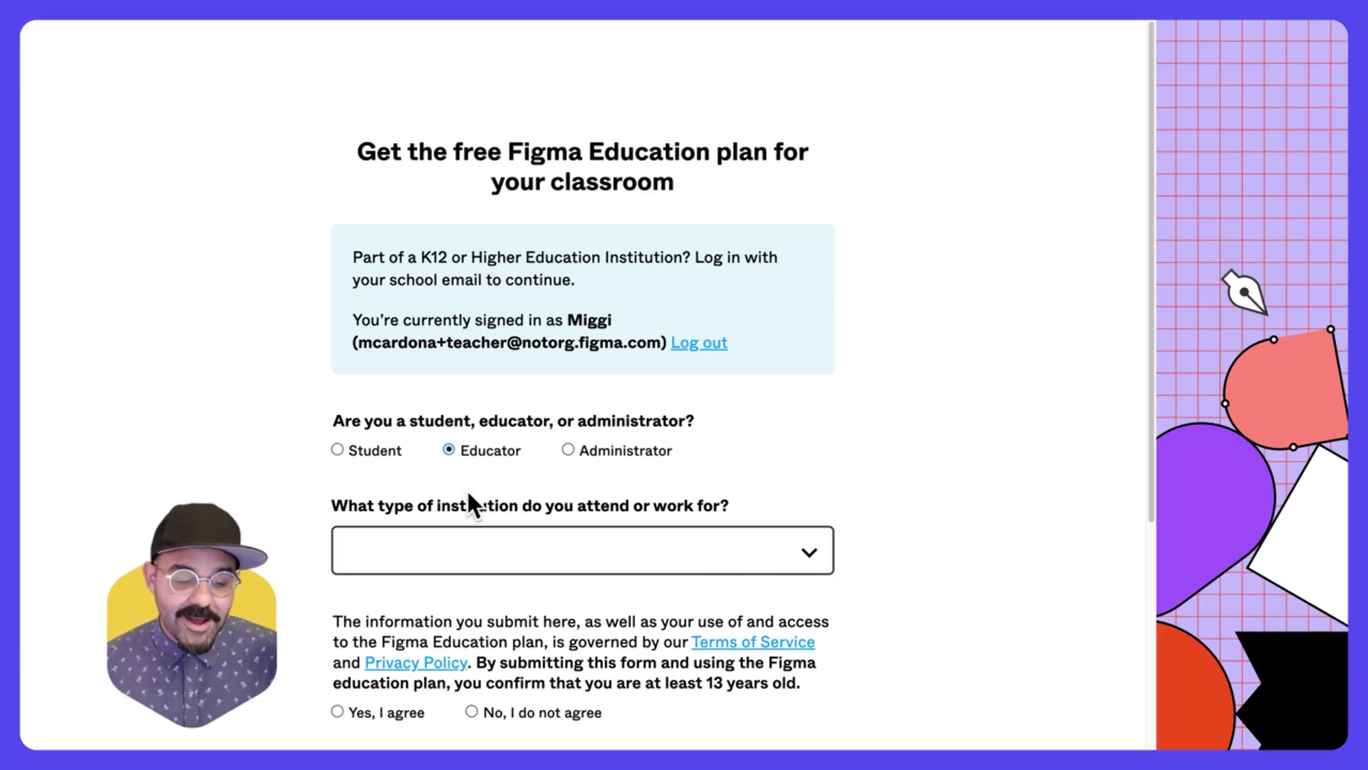
pyautogui.scroll(-4, 476, 483)
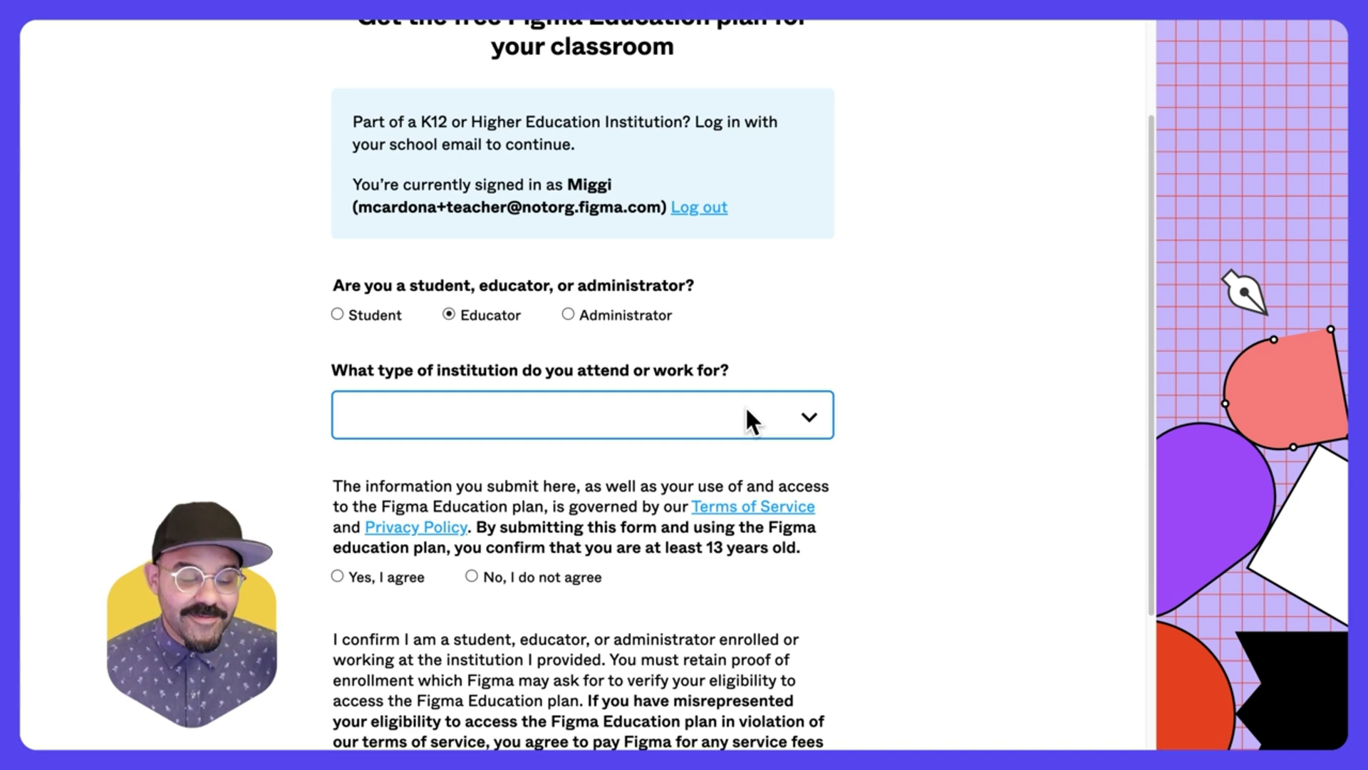
pyautogui.click(746, 414)
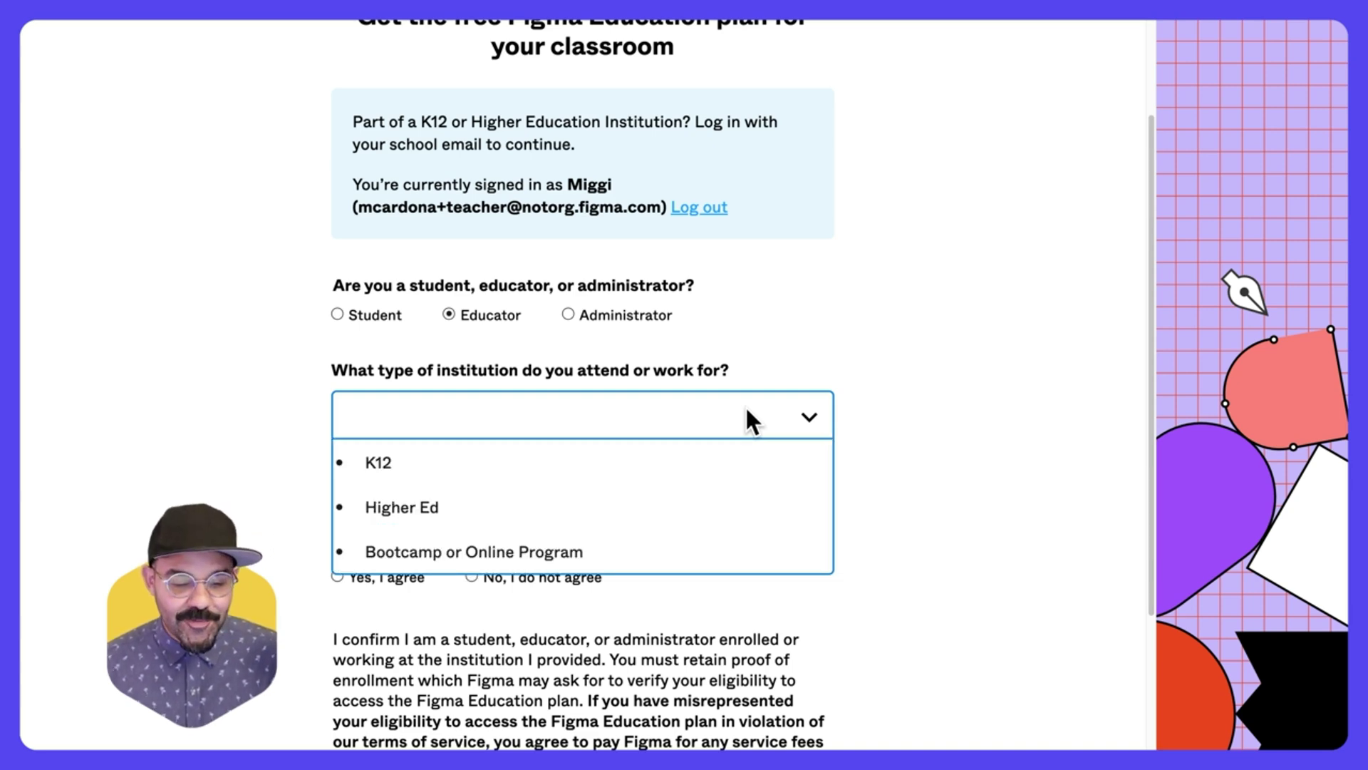
pyautogui.click(656, 502)
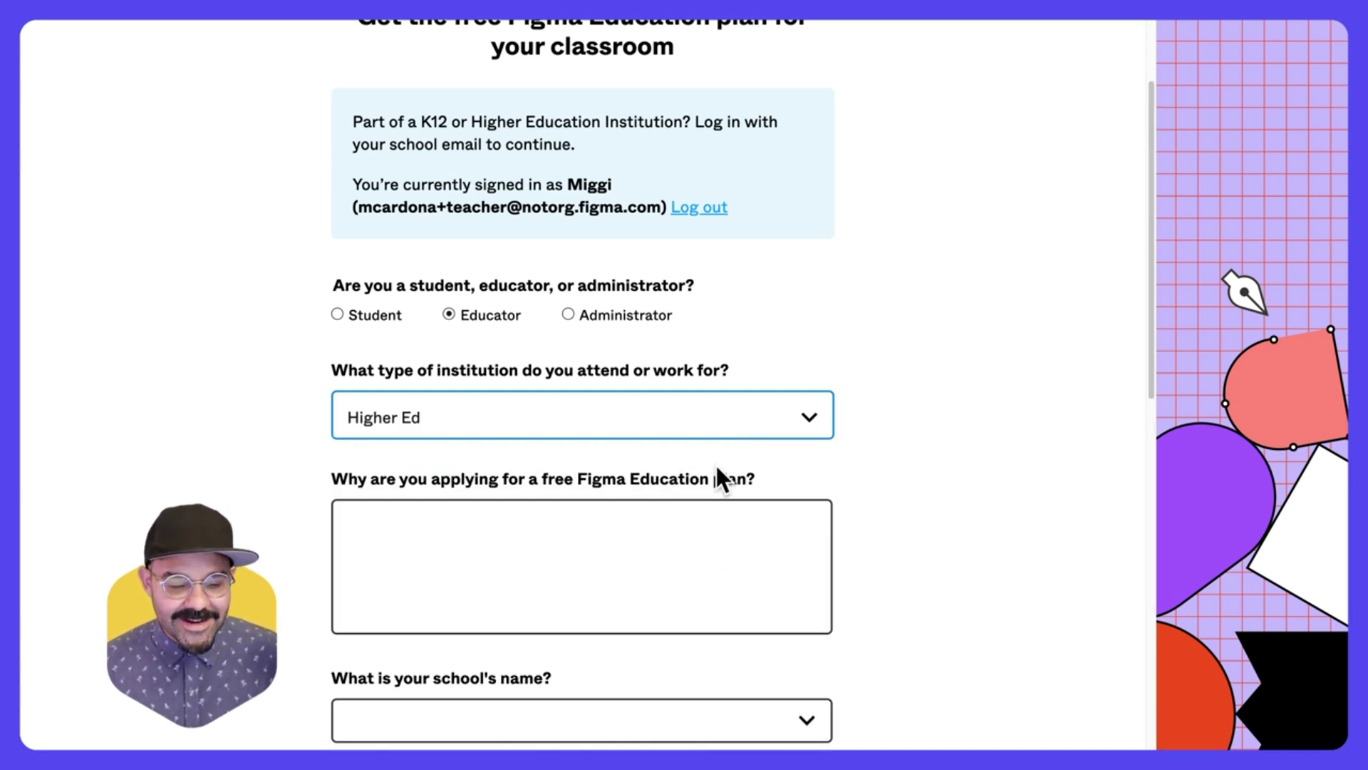
pyautogui.scroll(-5, 716, 465)
# - Give the reason 'I plan to collaborate visually witih my students' and select Rochester Institute of Technology
pyautogui.click(712, 393)
pyautogui.write('I plan ')
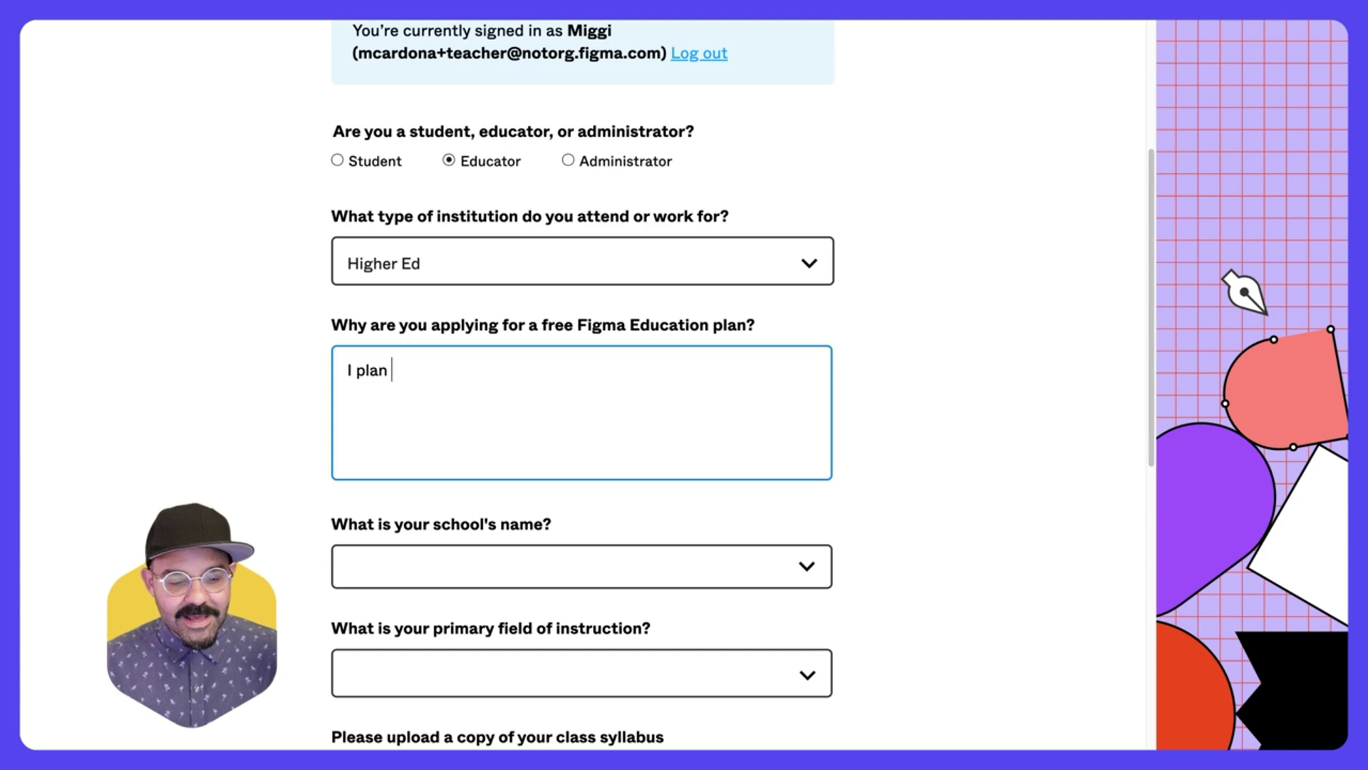
pyautogui.write('to collaborate visually witi')
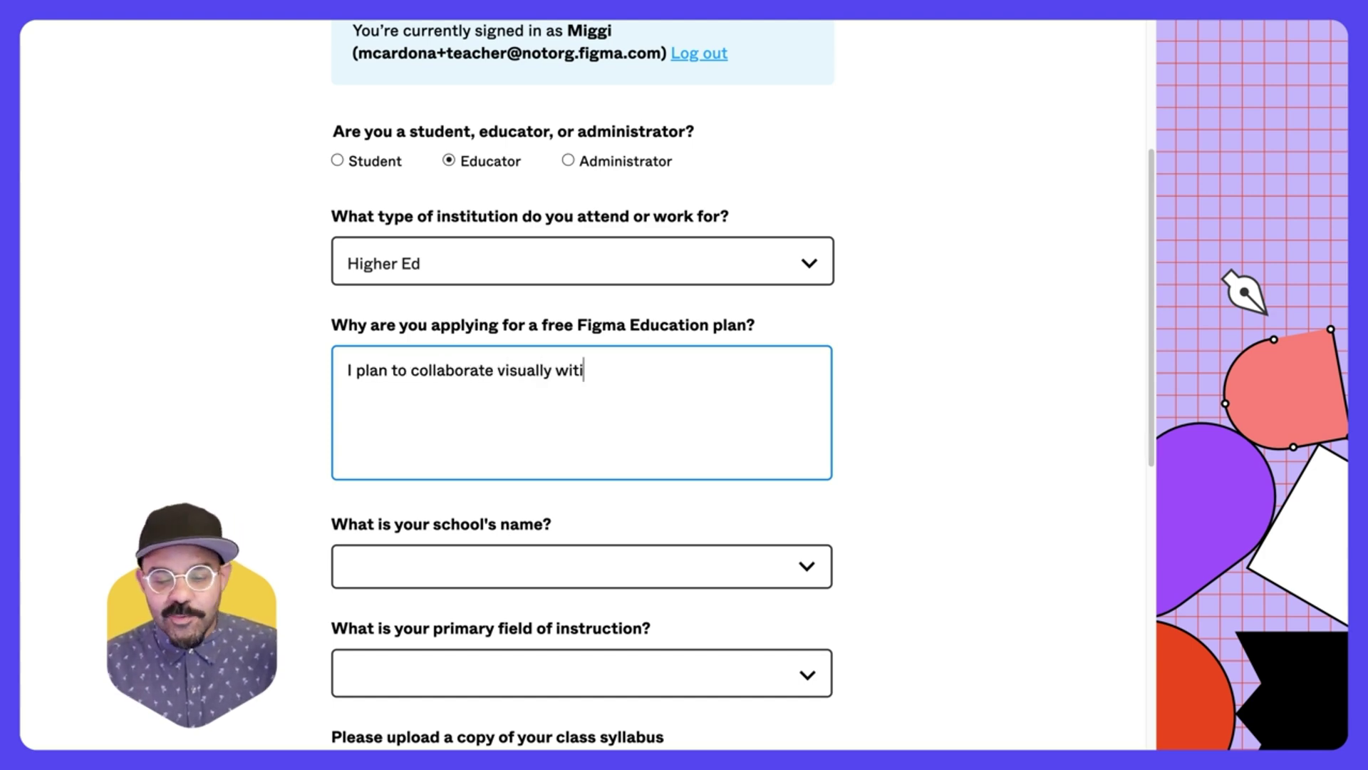
pyautogui.press('BackSpace')
pyautogui.write('h my students')
pyautogui.click(716, 570)
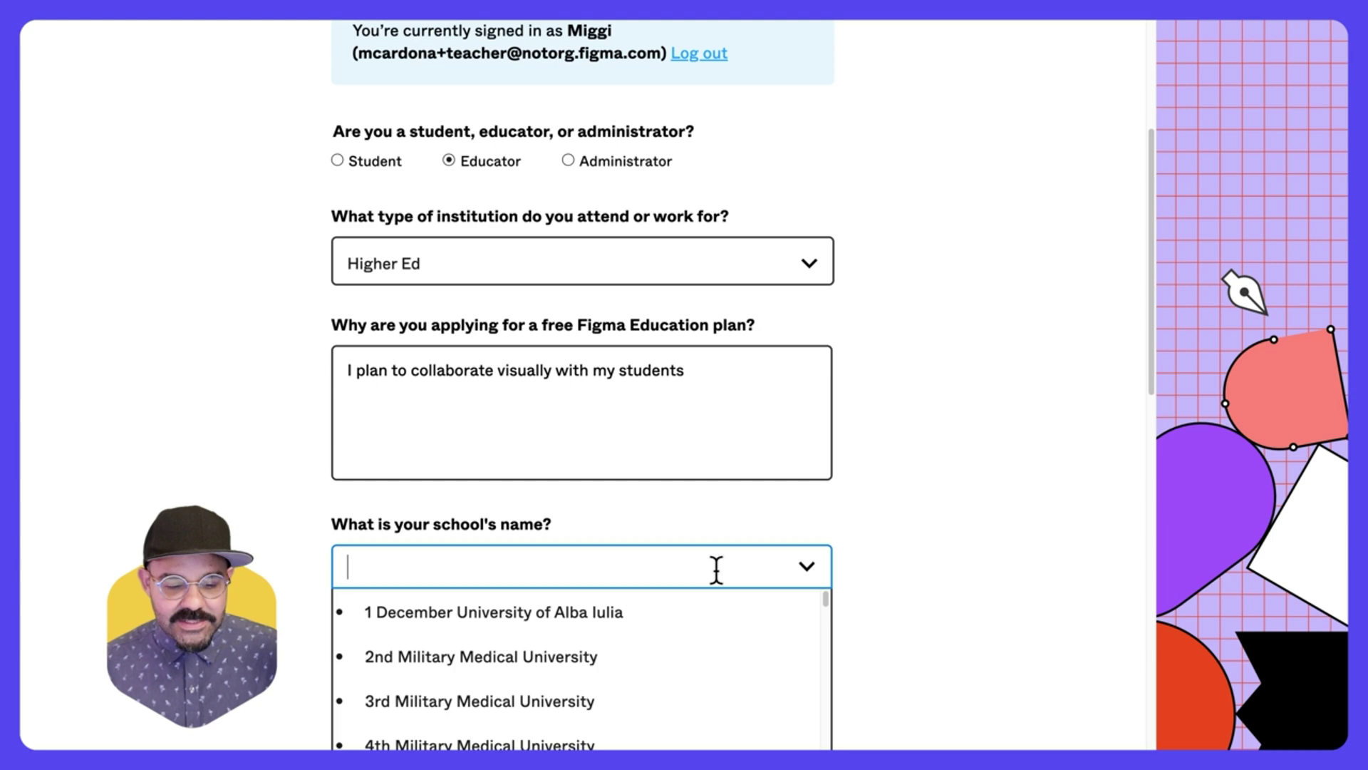
pyautogui.write('Roches')
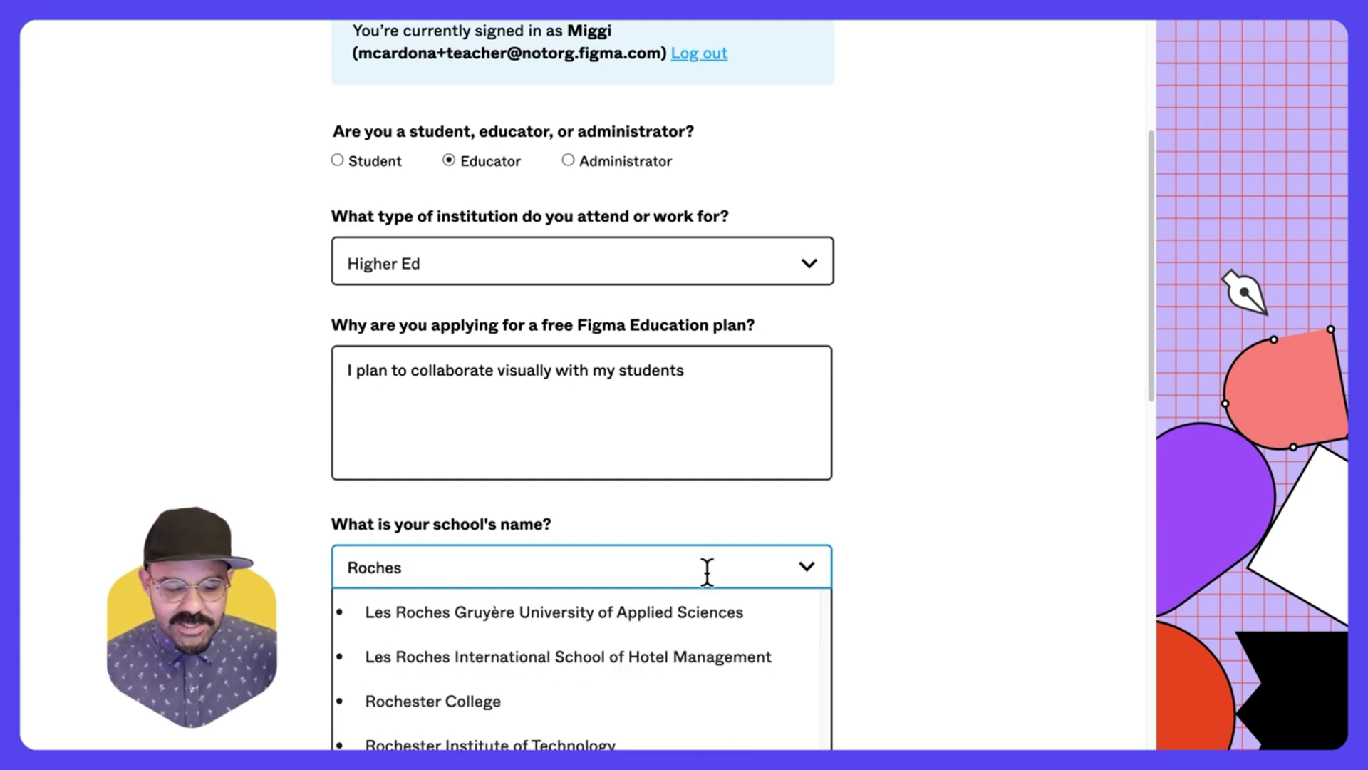
pyautogui.write('ter In')
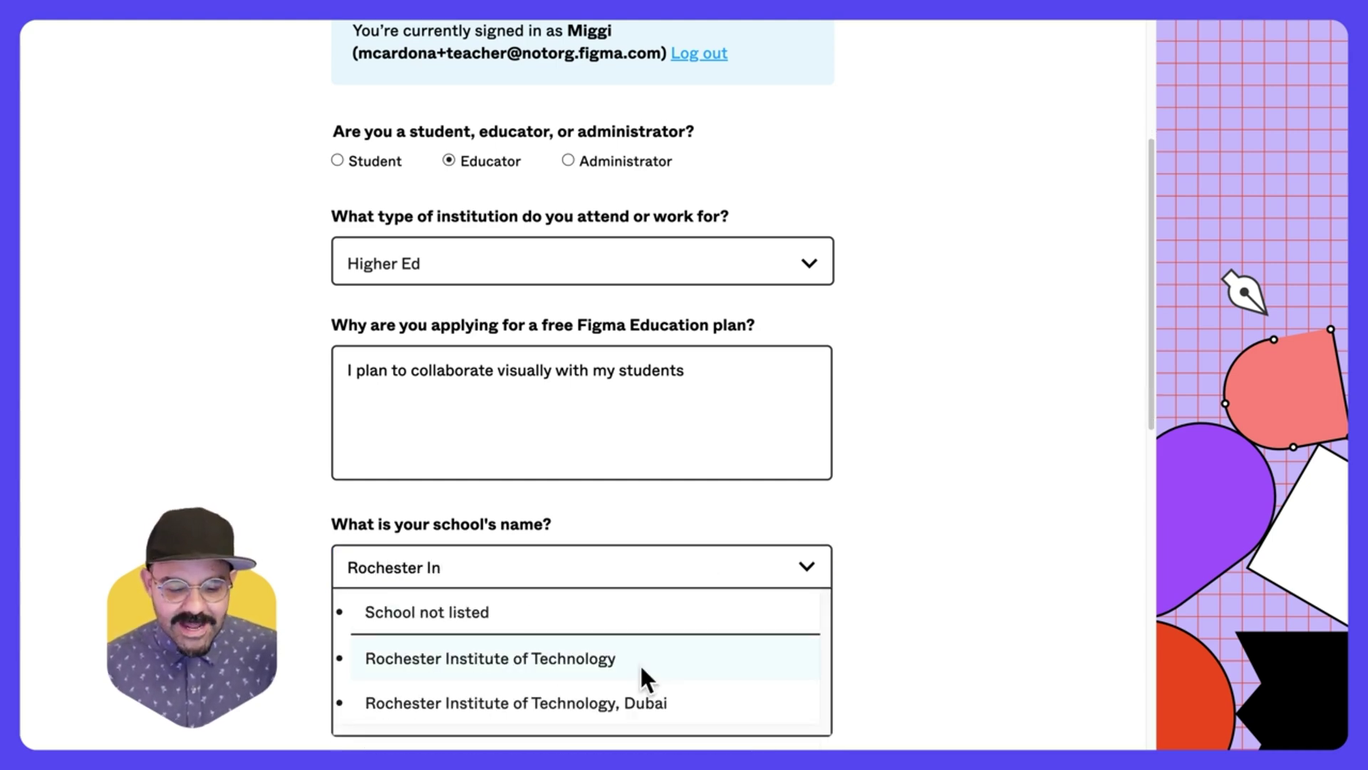
pyautogui.click(639, 658)
pyautogui.scroll(-1, 885, 551)
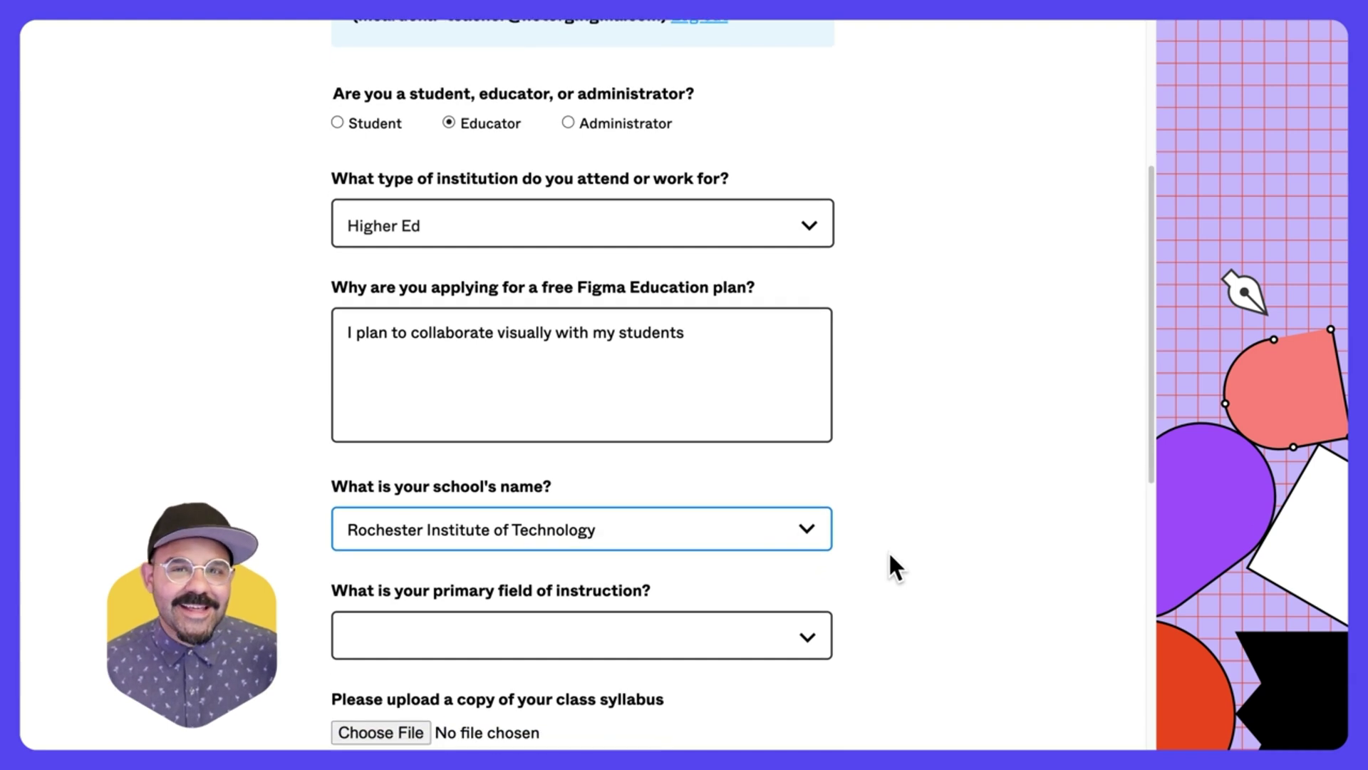
# - Set the field to UX/UI or Interaction Design, attach the syllabus, and paste the course URL
pyautogui.scroll(-5, 889, 555)
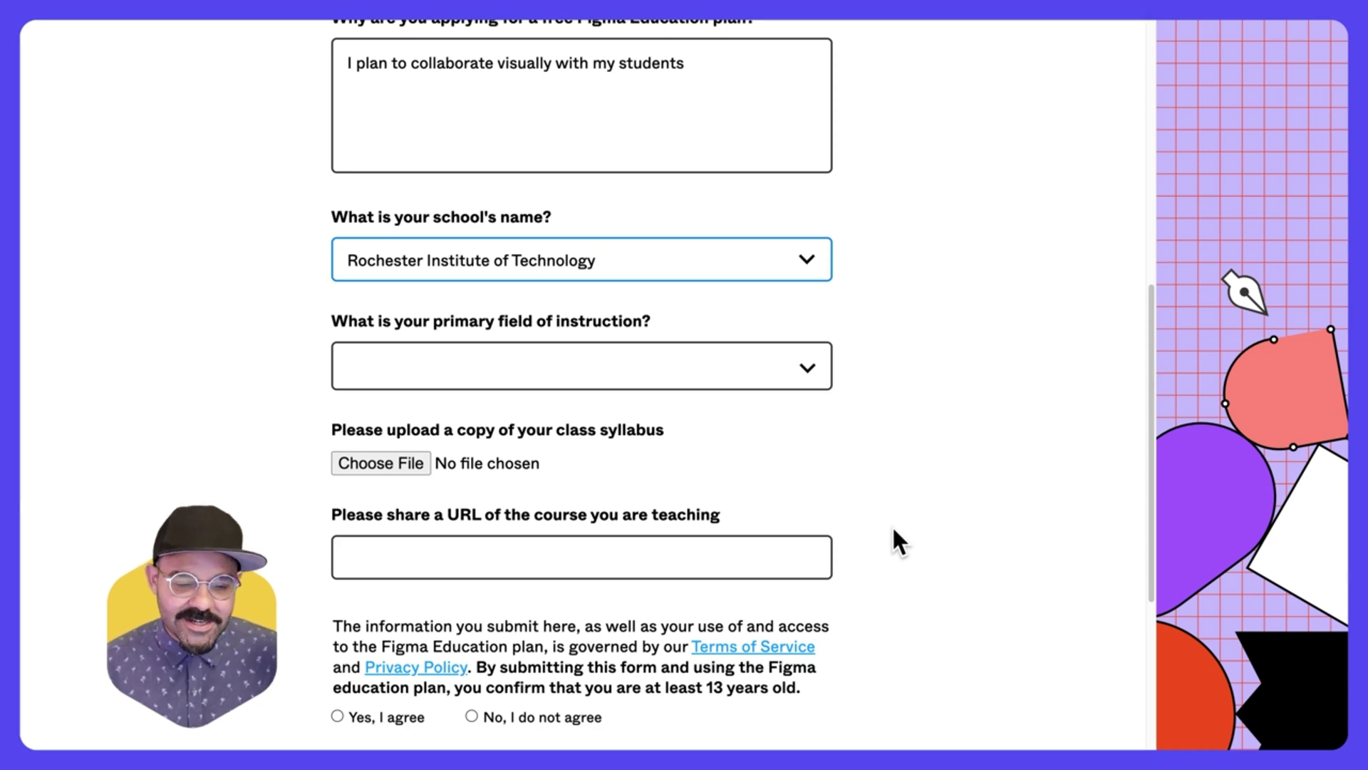
pyautogui.click(814, 377)
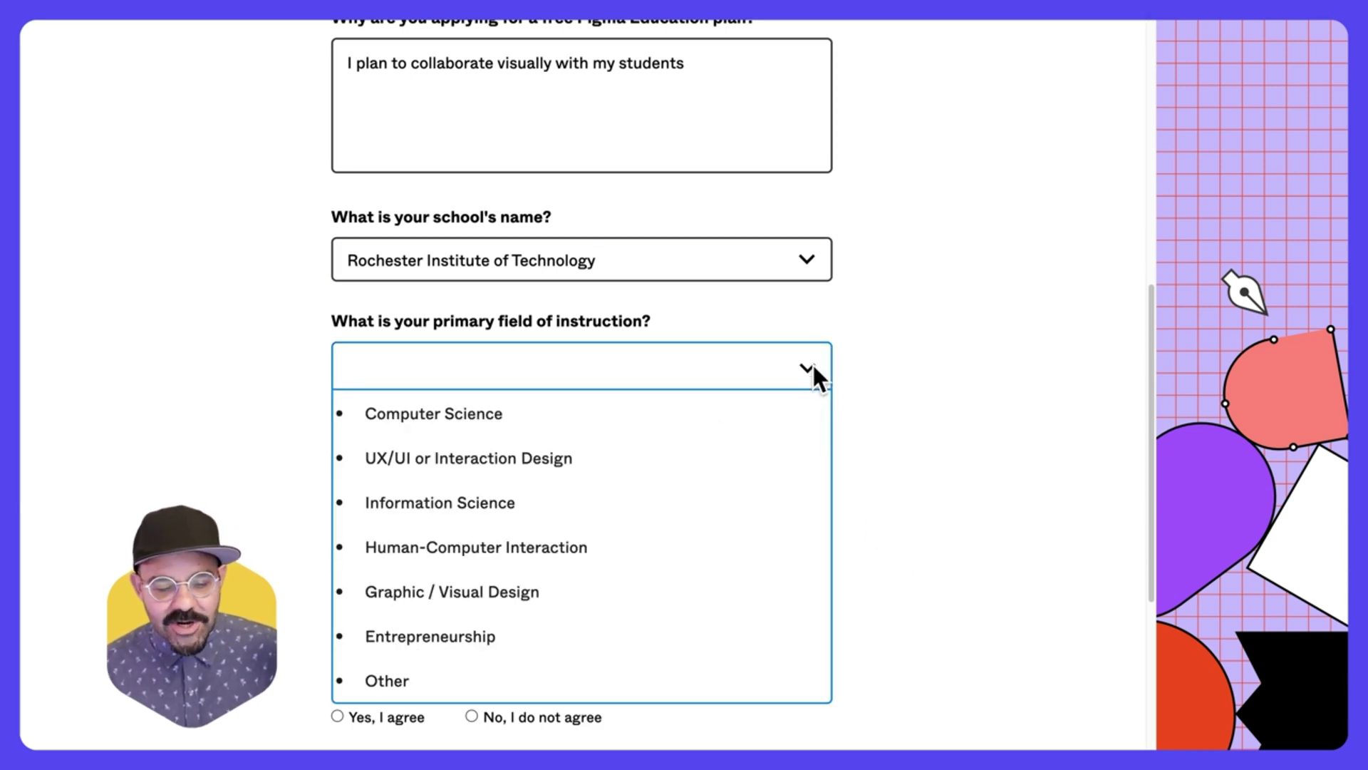
pyautogui.click(637, 458)
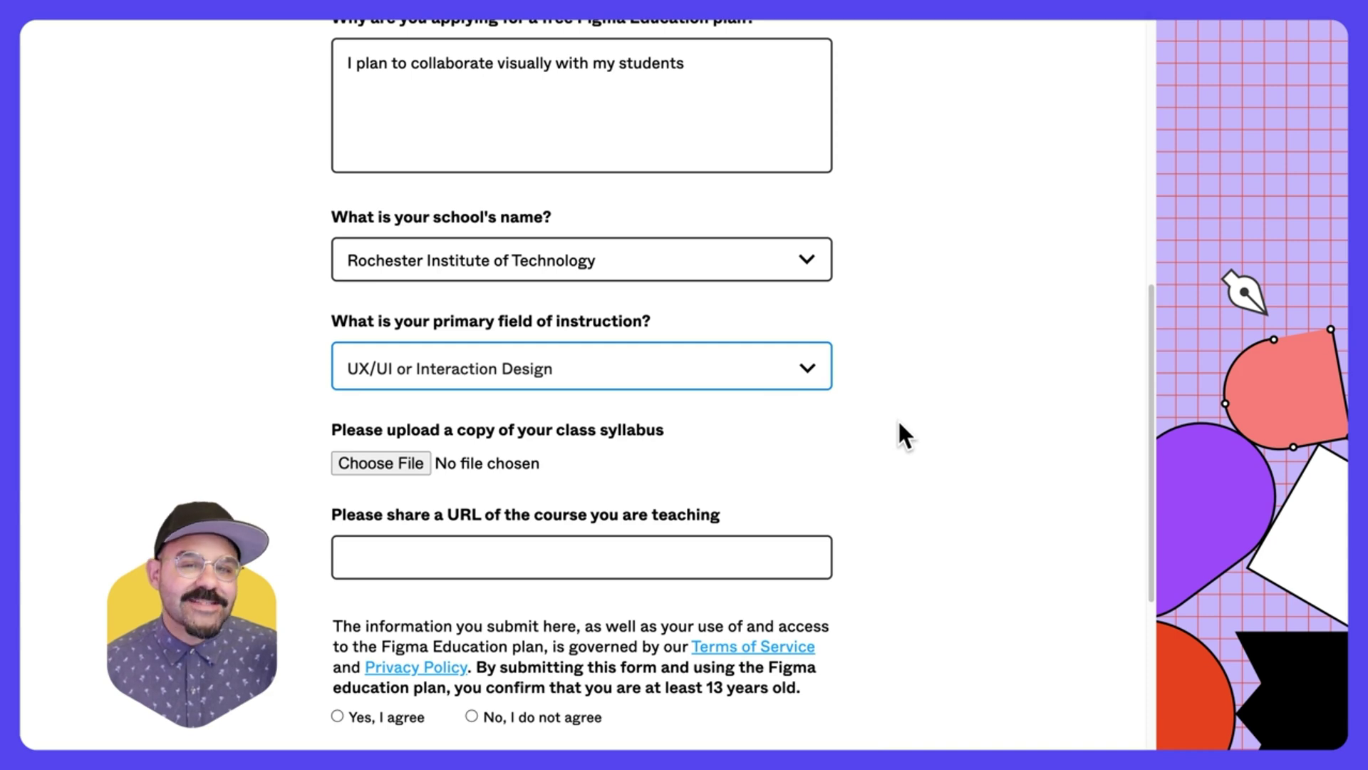
pyautogui.scroll(-1, 888, 482)
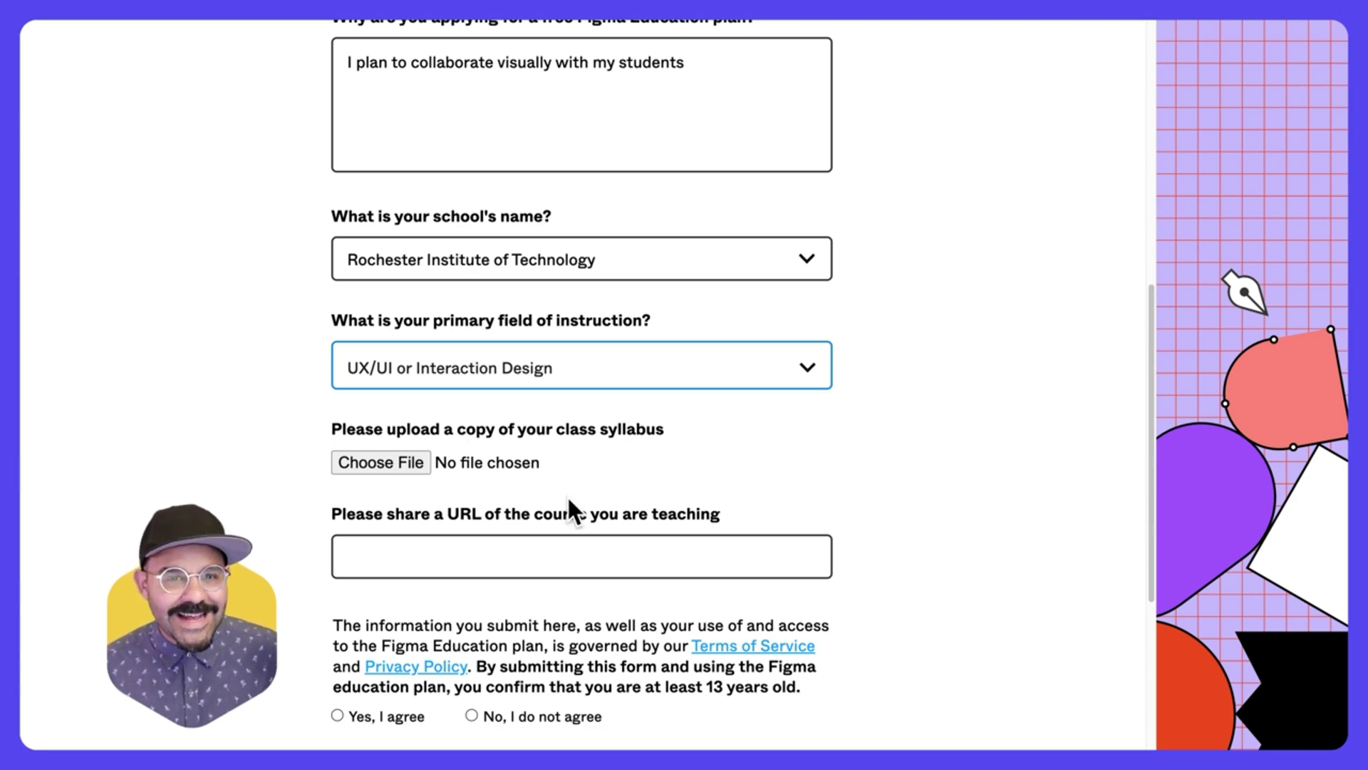
pyautogui.click(385, 465)
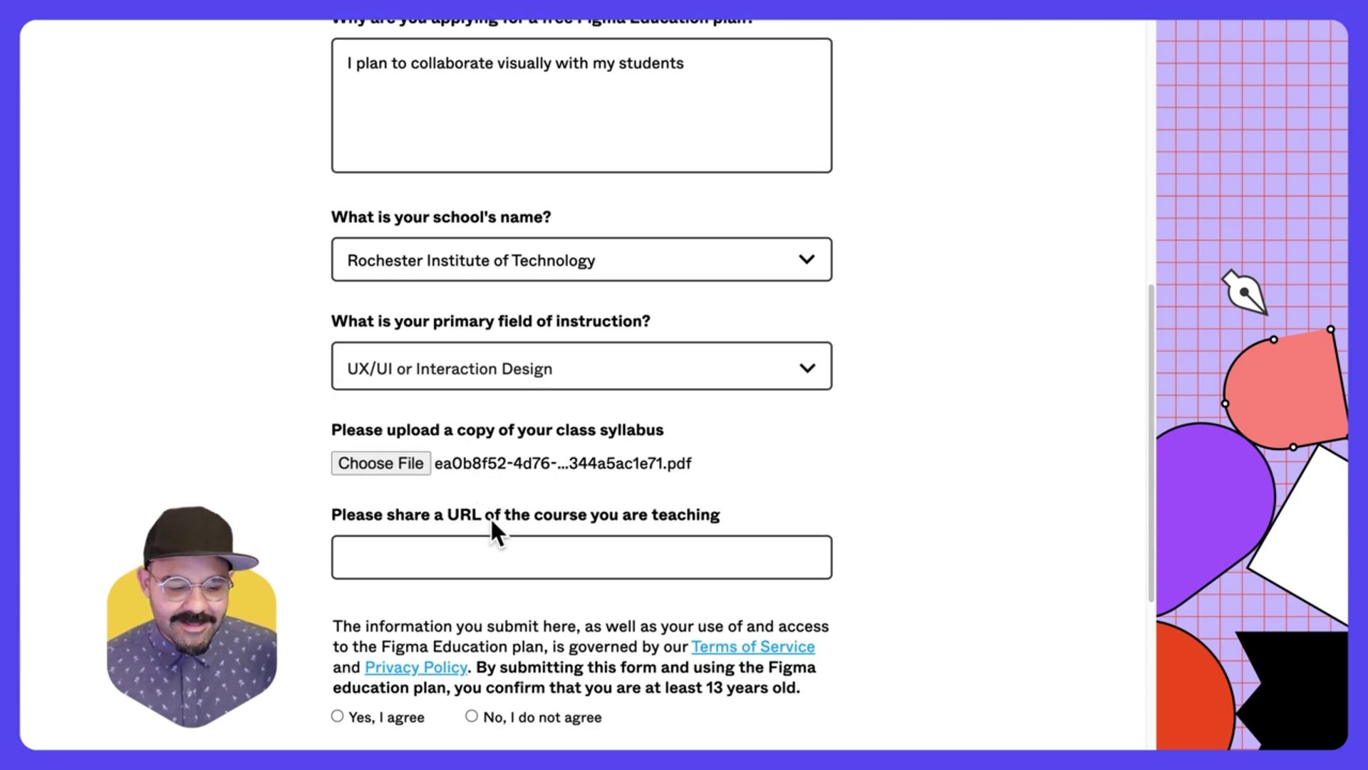
pyautogui.click(493, 551)
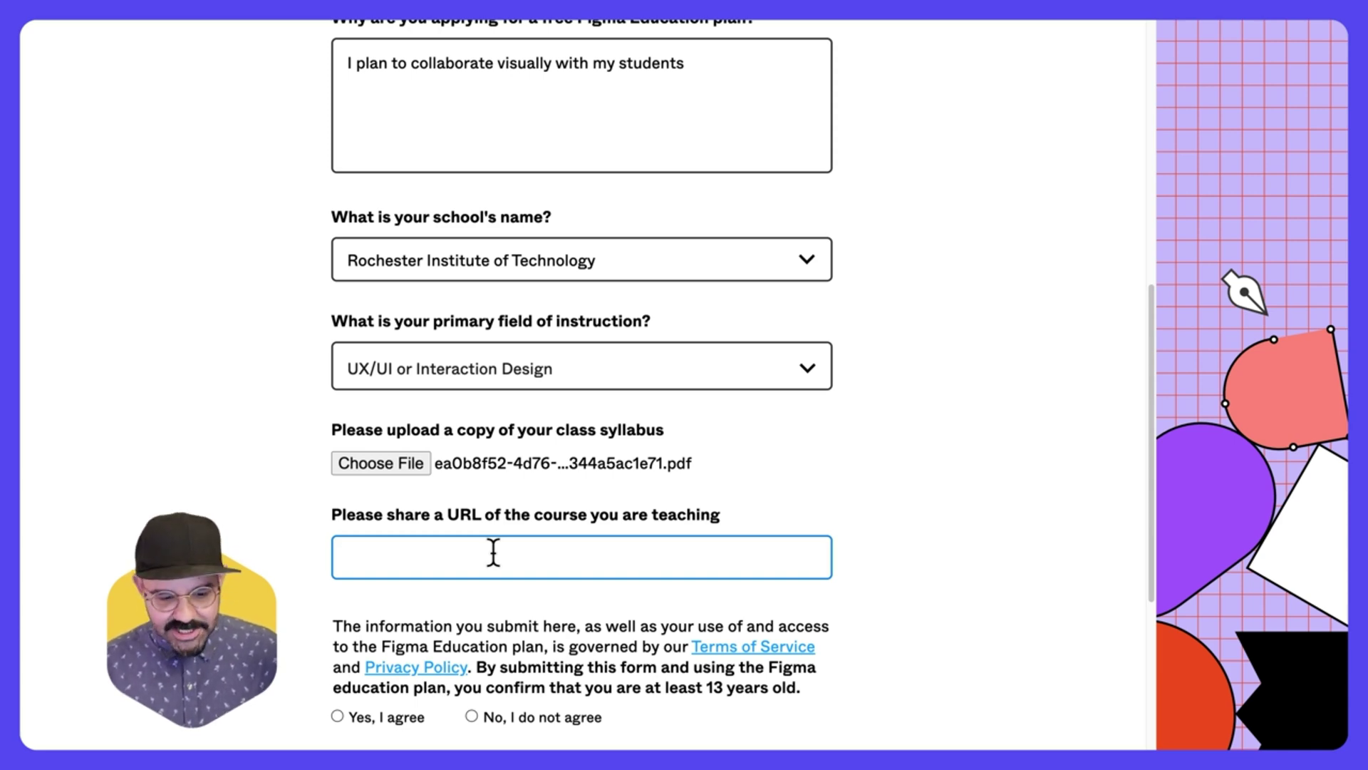
pyautogui.write('https://www.rit.edu/study/new-media-design-bfa')
# - Accept the terms and educator eligibility statement, submit the application, and go to Figma
pyautogui.scroll(-1, 660, 602)
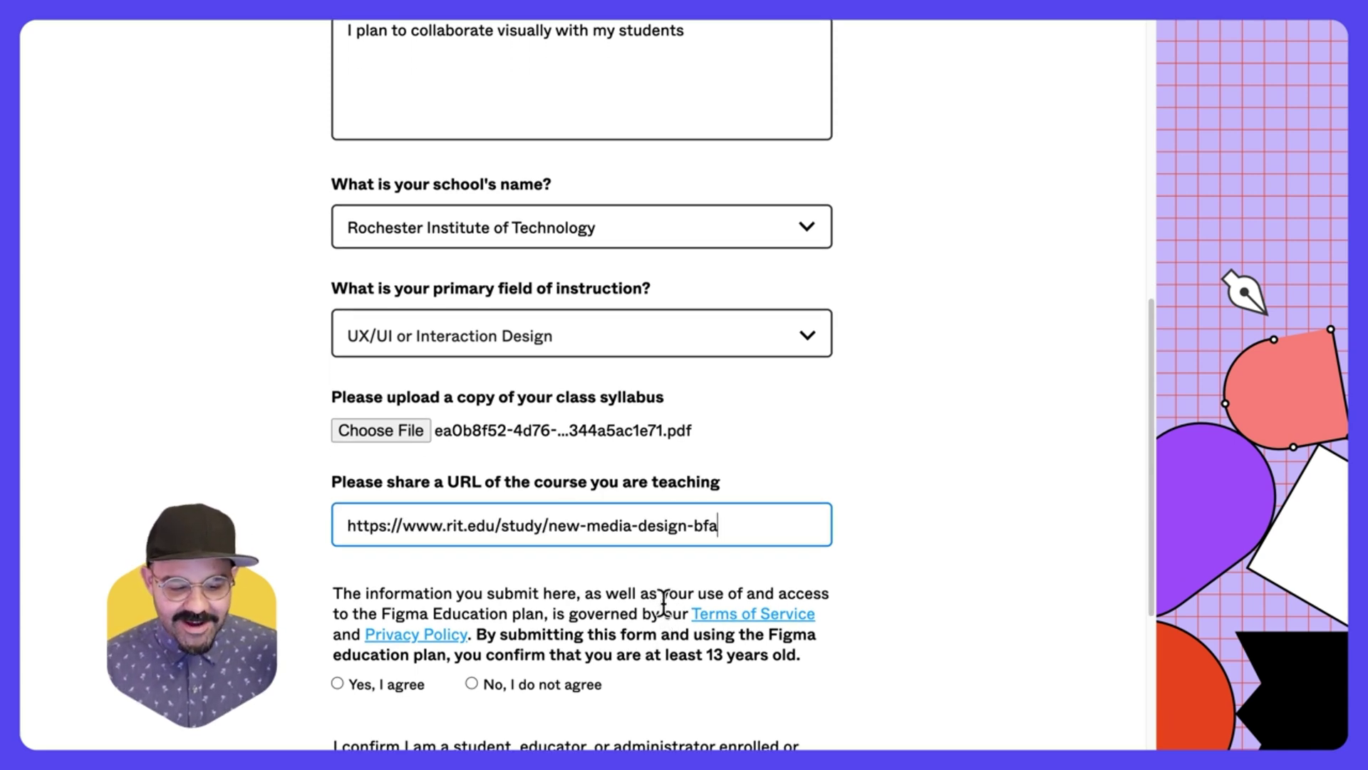
pyautogui.scroll(-5, 663, 602)
pyautogui.scroll(-1, 644, 458)
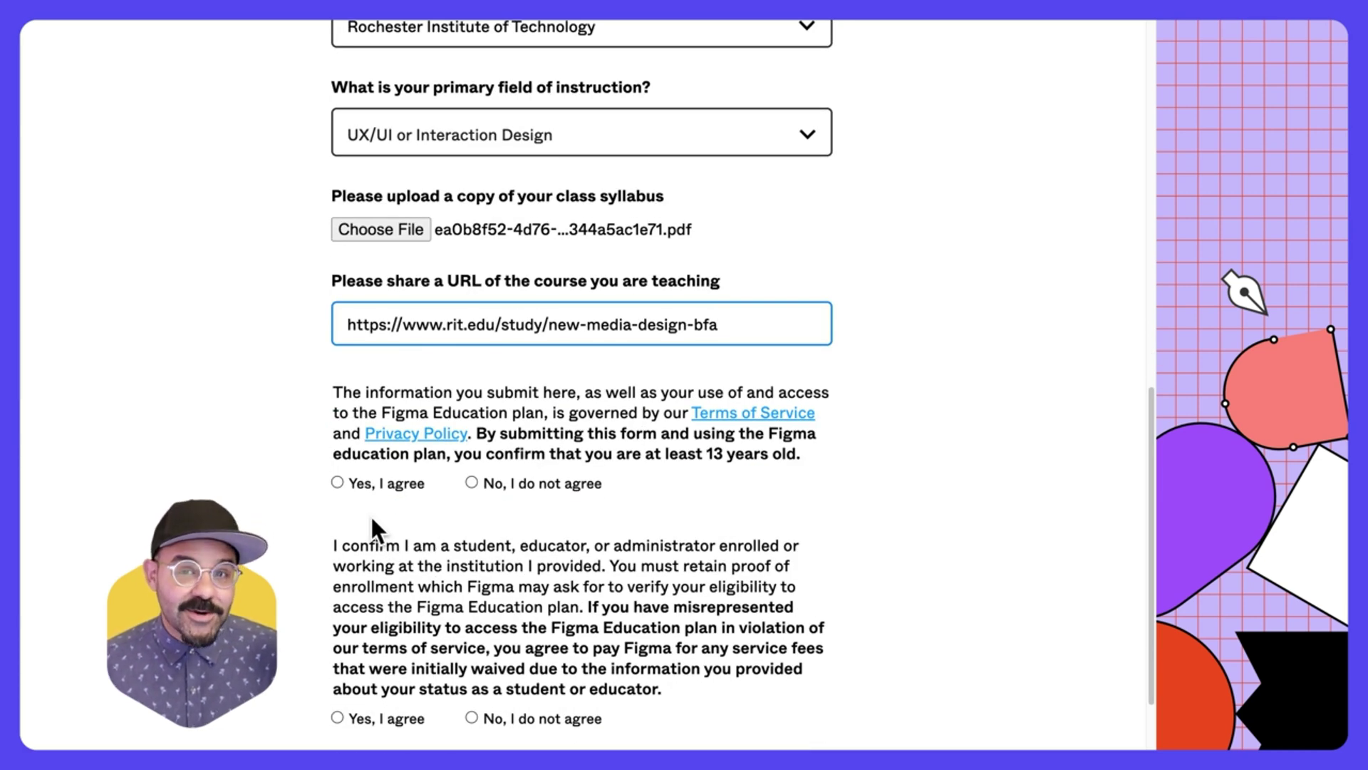
pyautogui.click(337, 480)
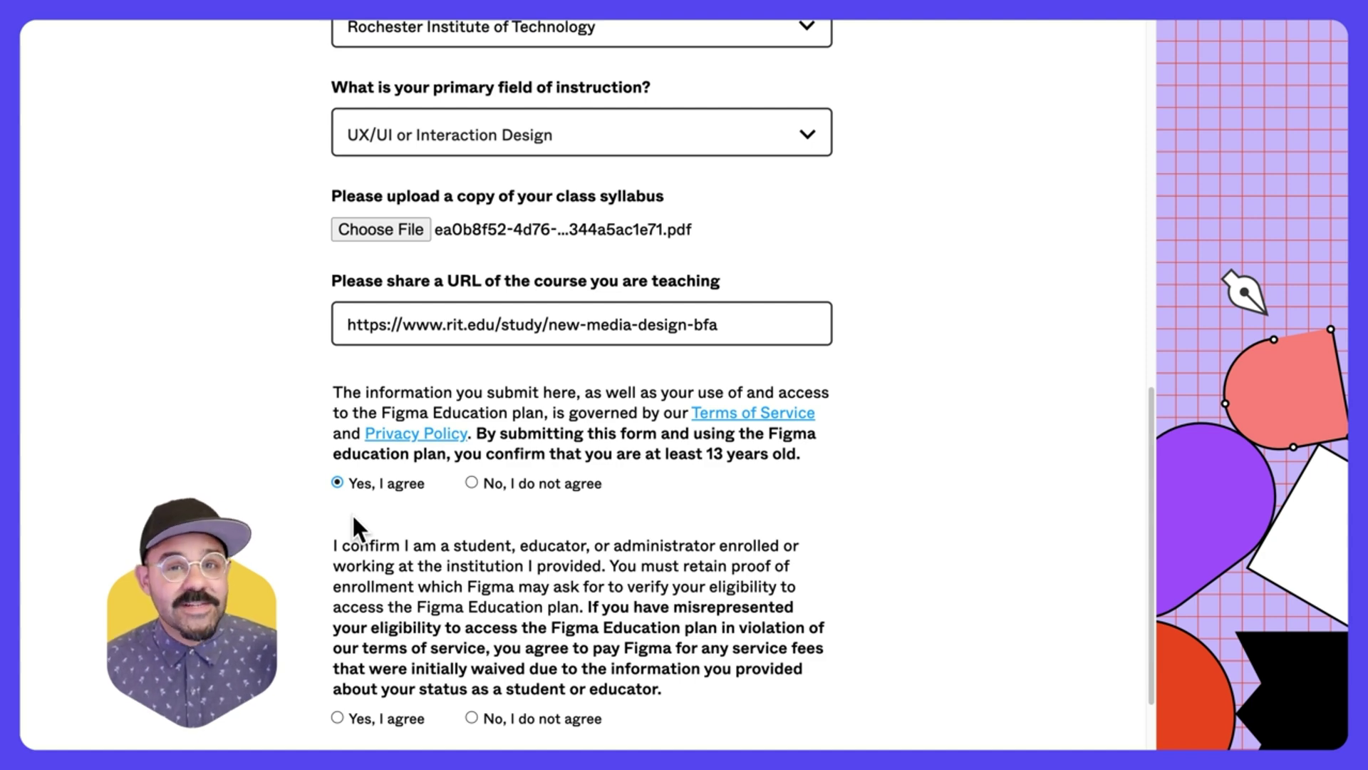
pyautogui.scroll(-3, 353, 527)
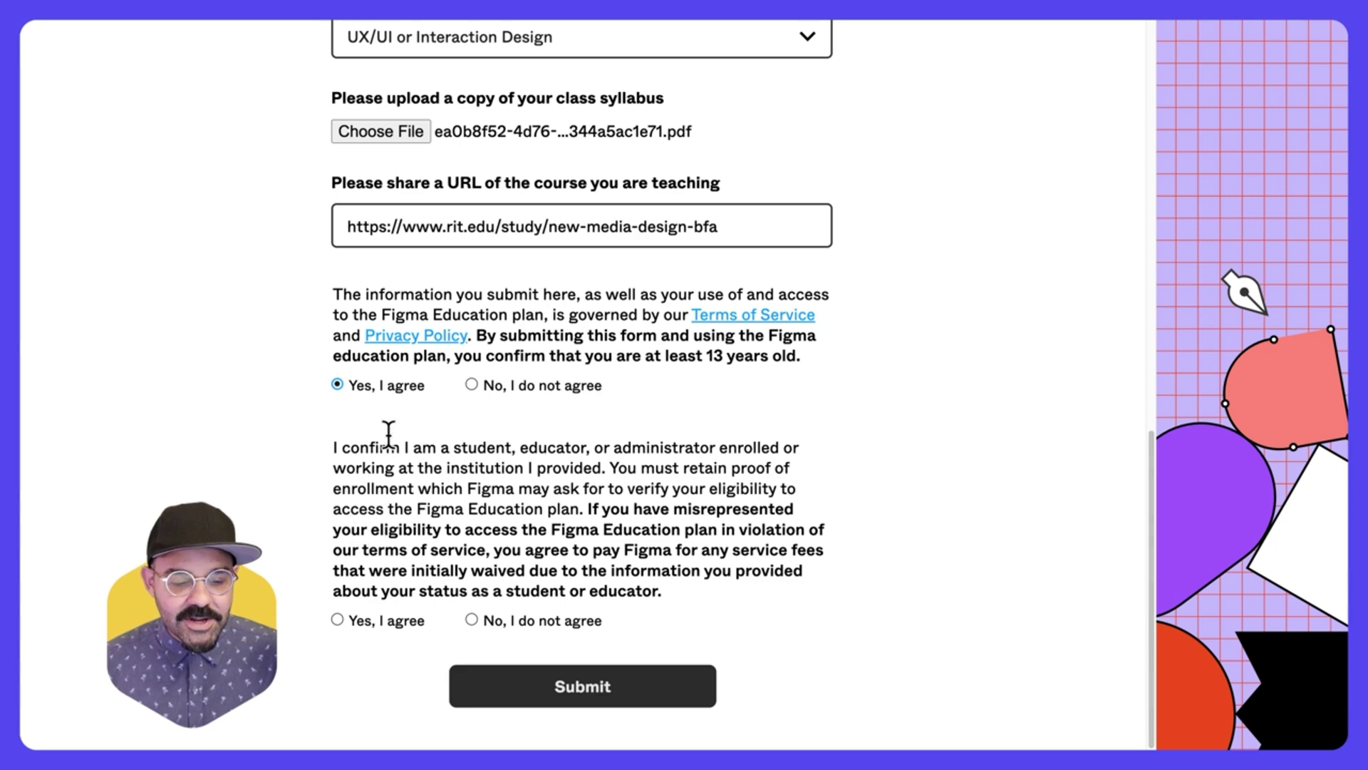
pyautogui.click(337, 619)
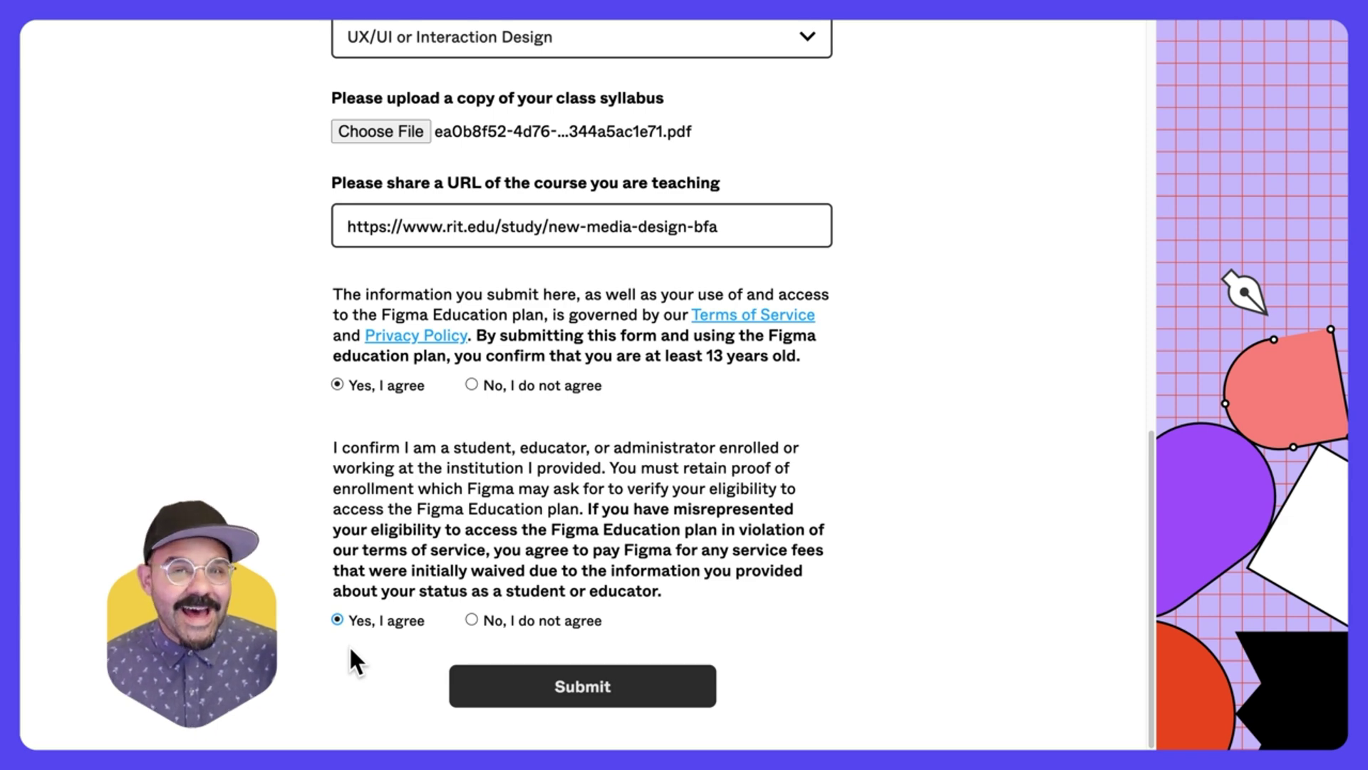
pyautogui.click(580, 704)
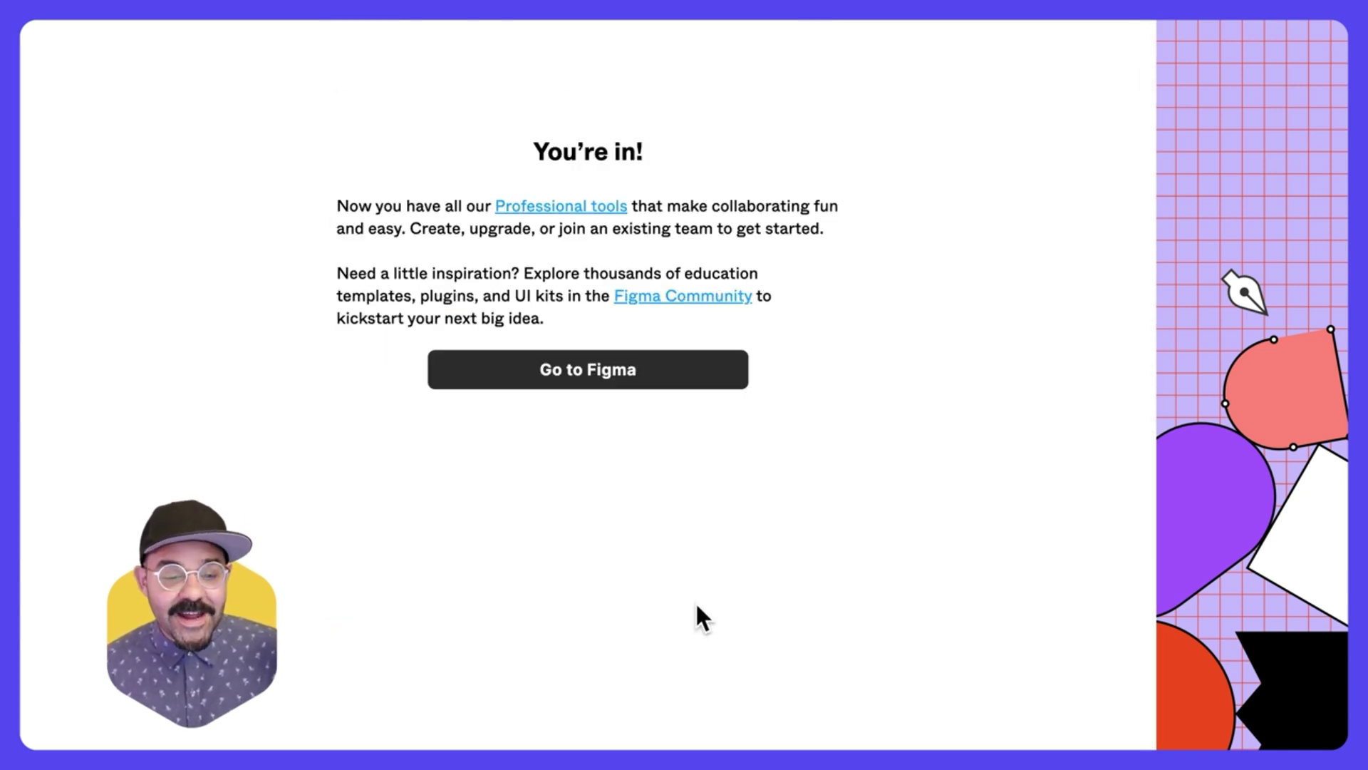
pyautogui.click(640, 374)
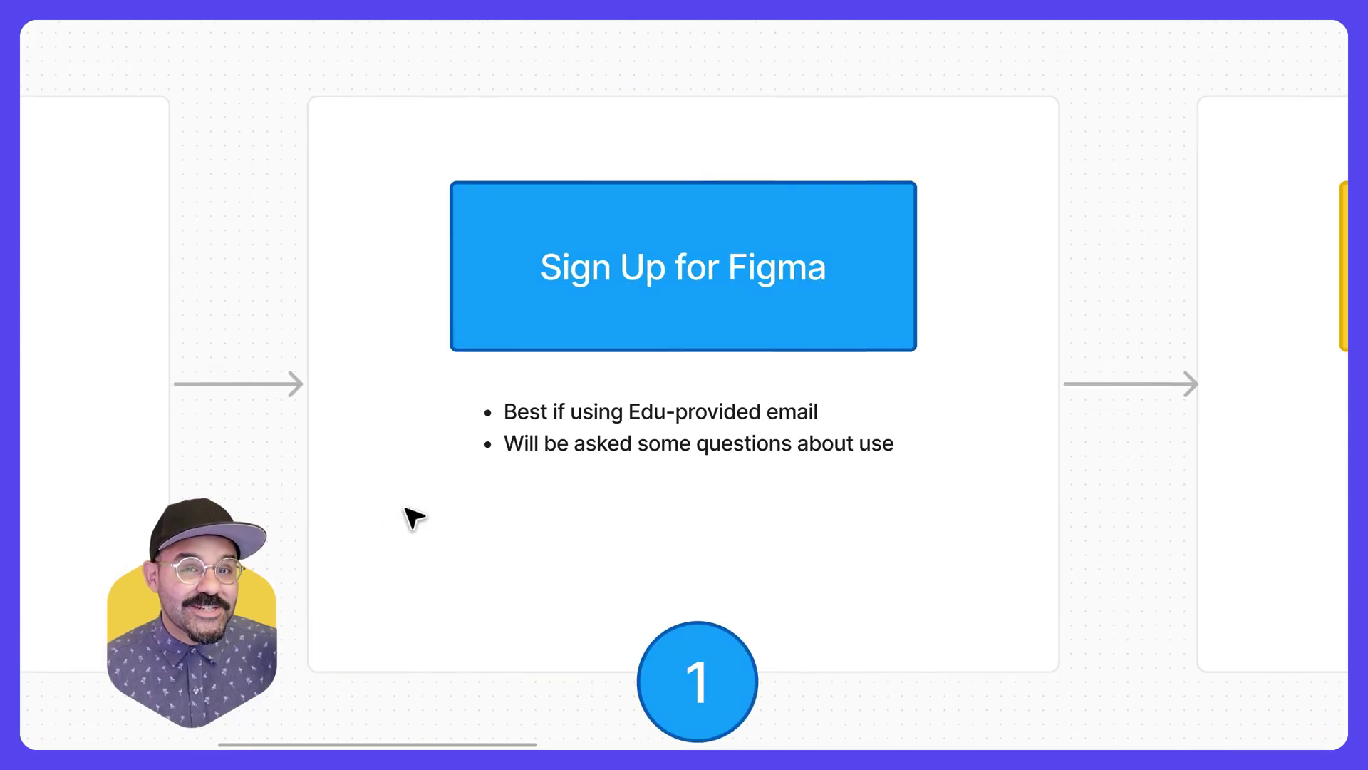
pyautogui.click(419, 545)
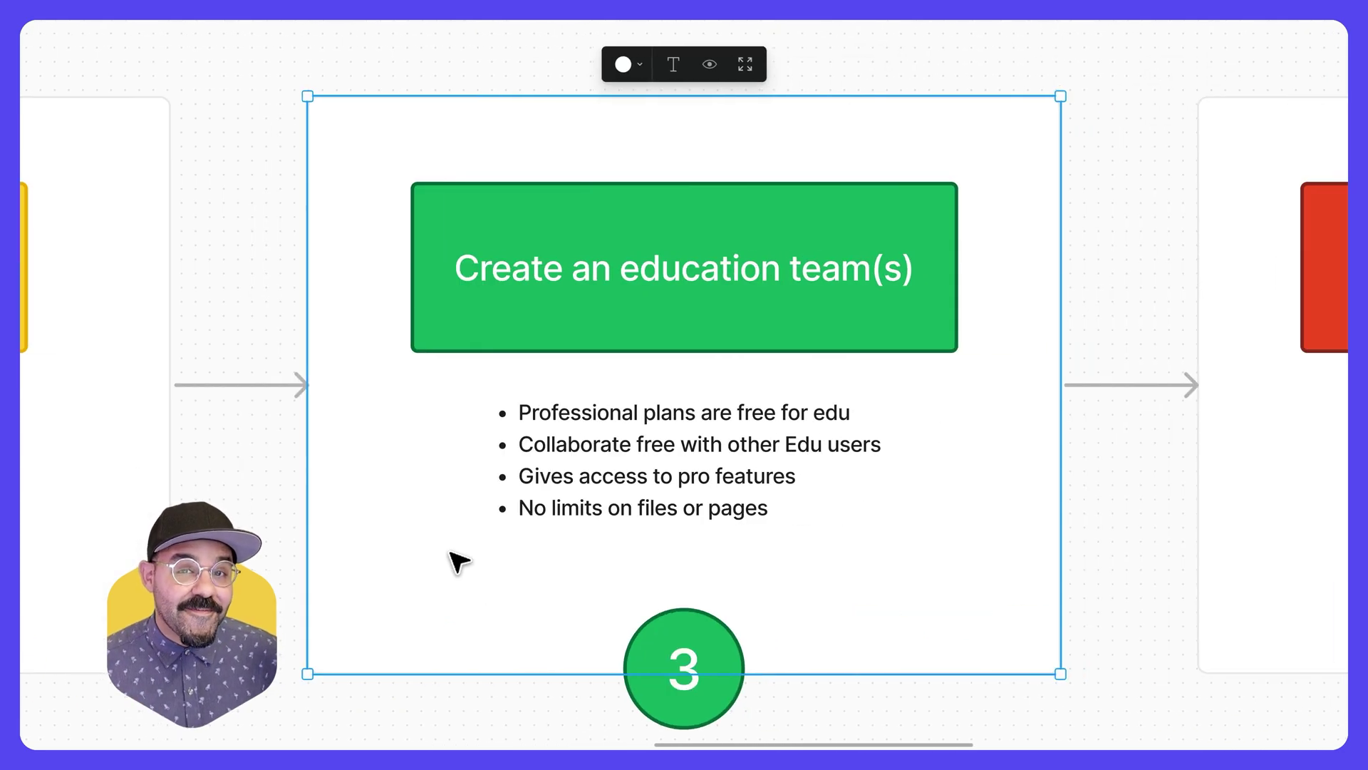
pyautogui.click(285, 577)
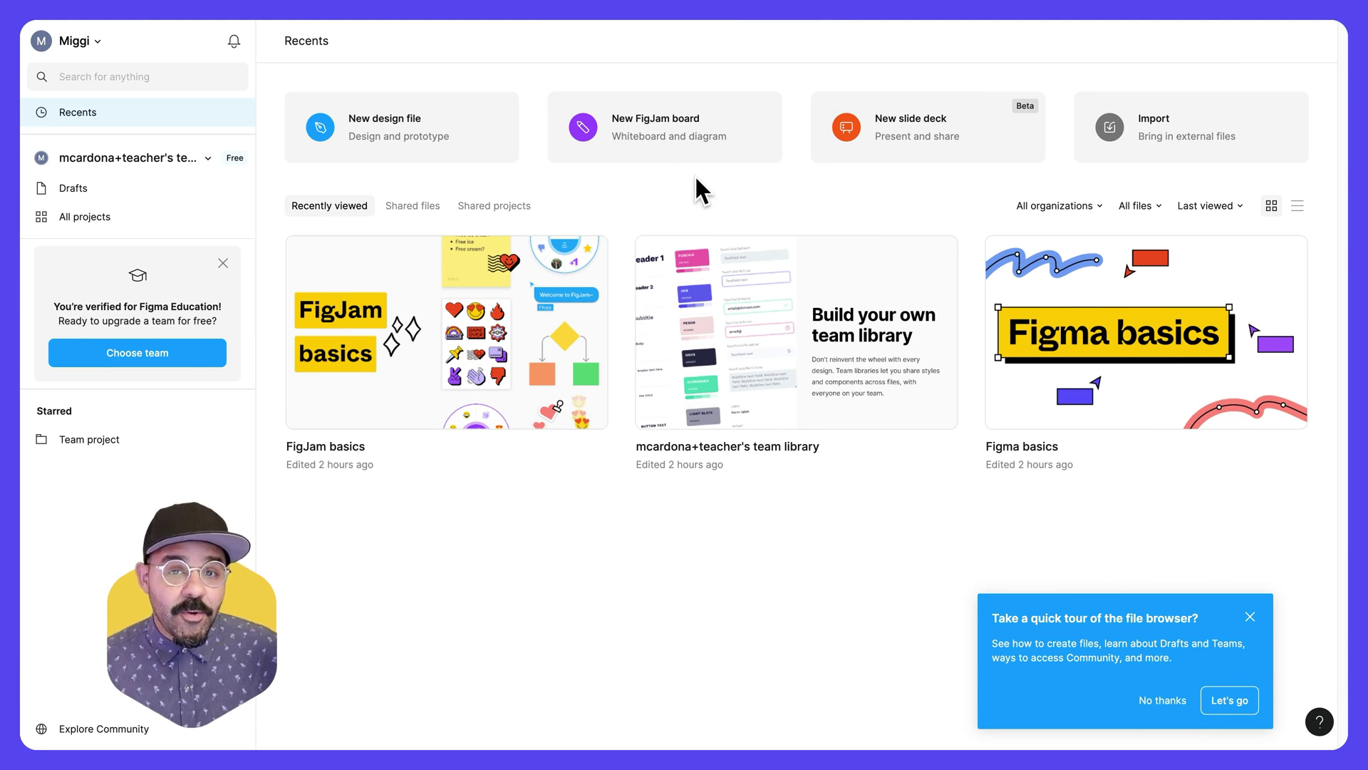
pyautogui.click(78, 40)
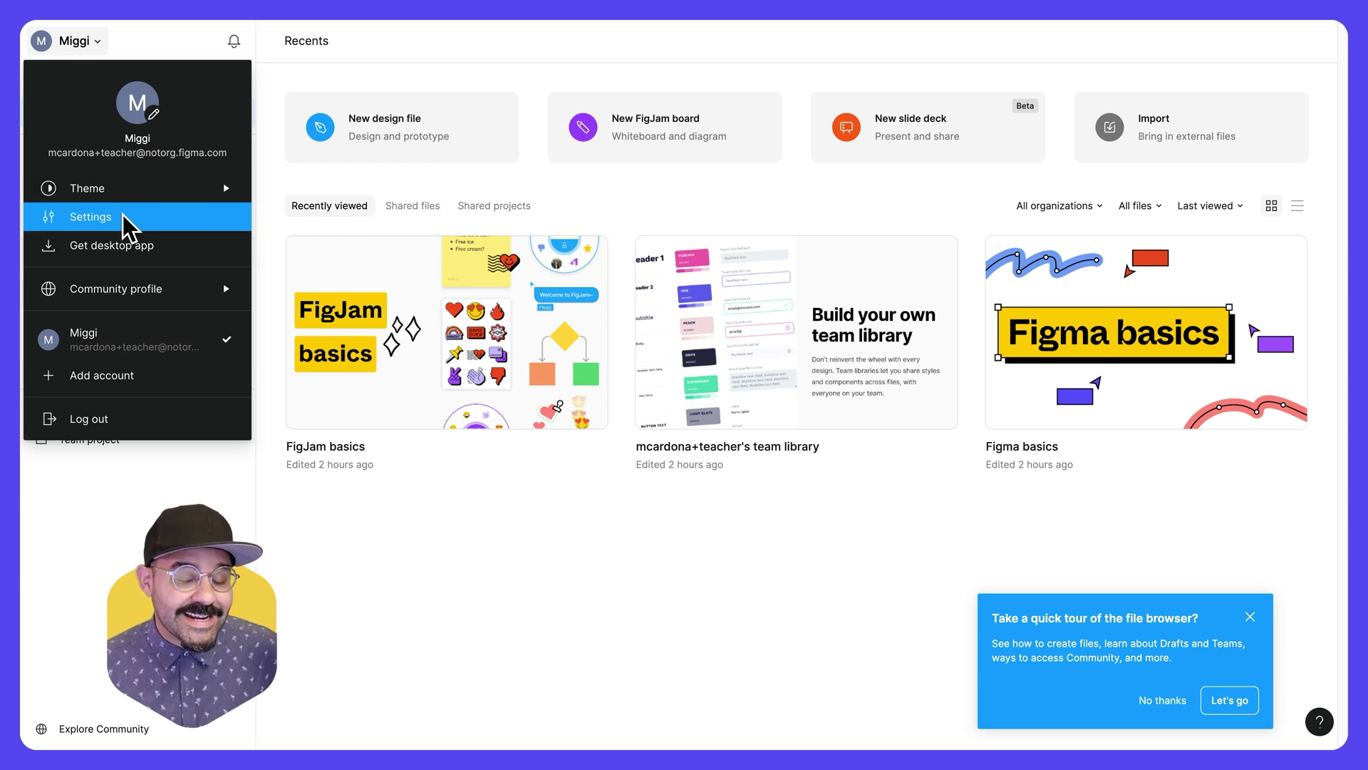
pyautogui.click(388, 67)
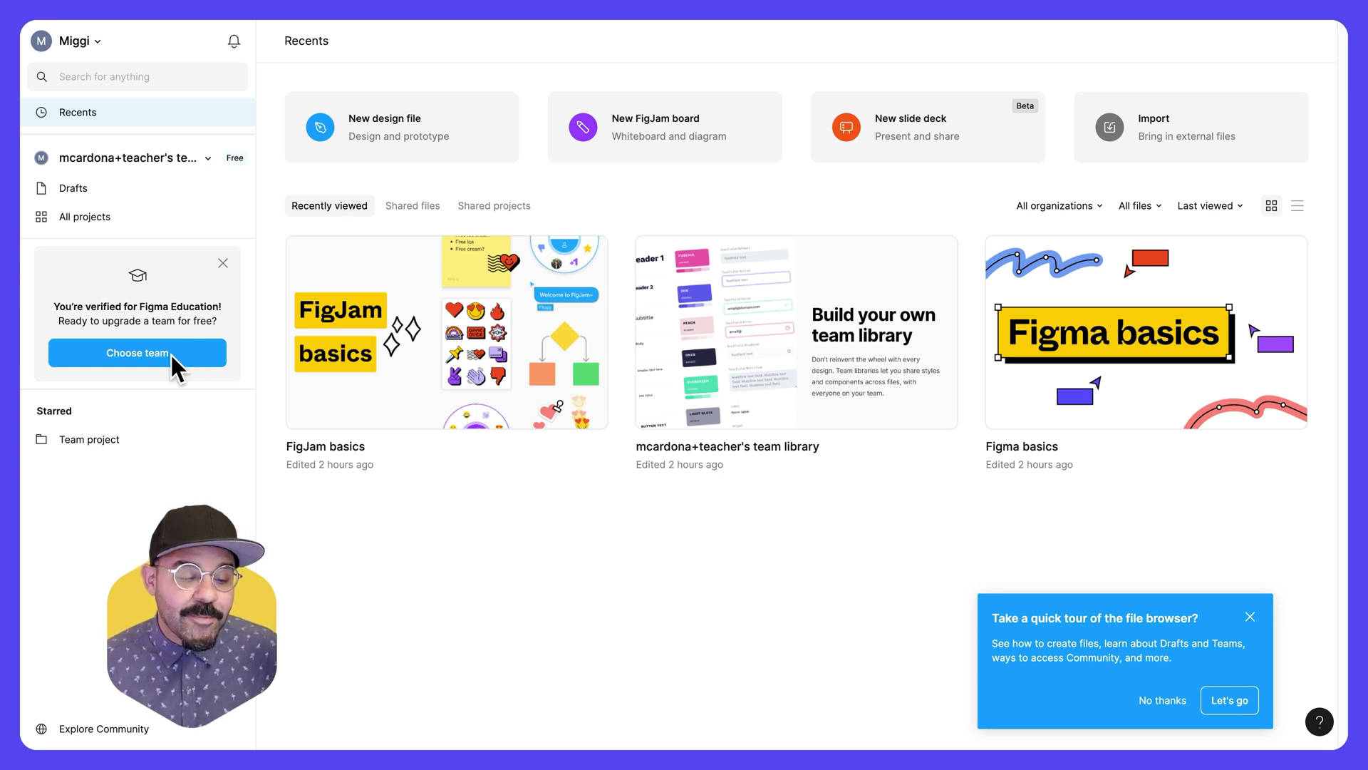
# - Upgrade the existing team to the free Education plan after accepting the terms and policies
pyautogui.click(174, 364)
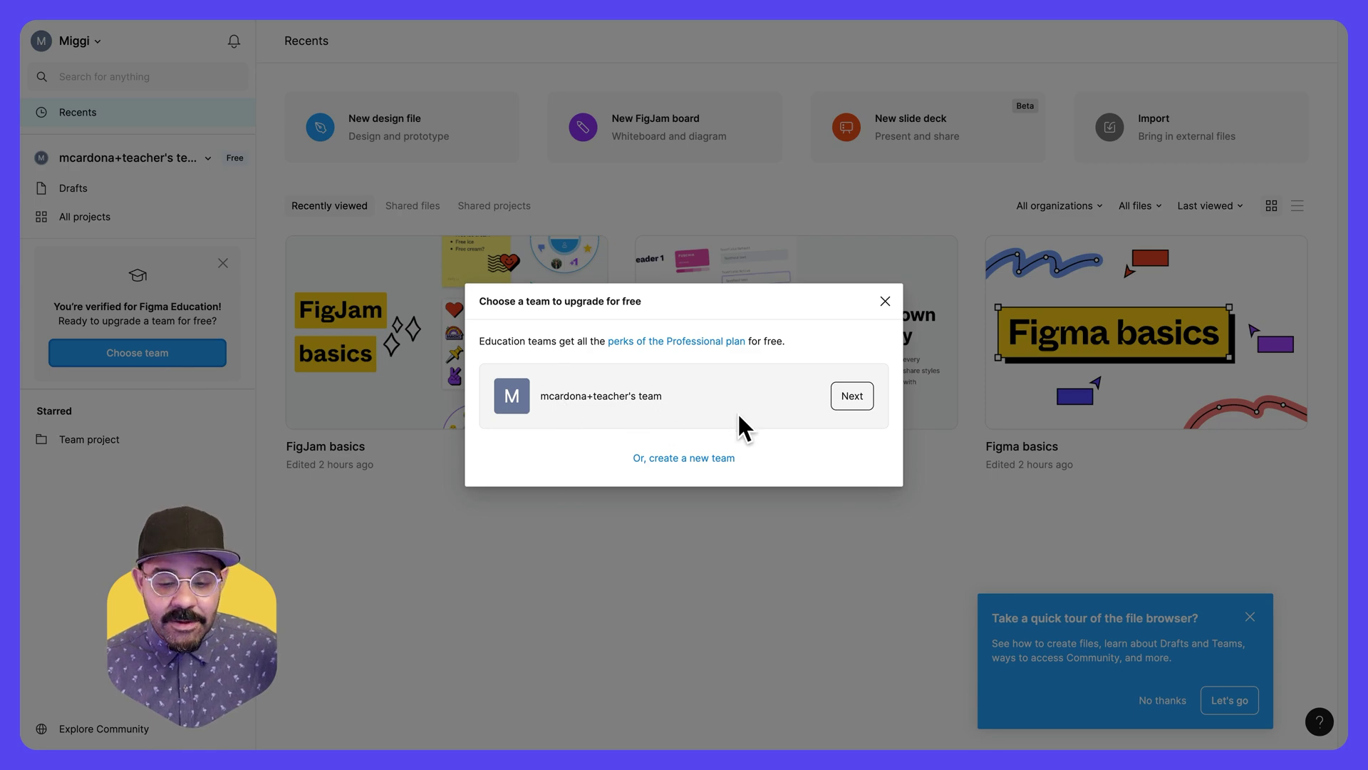
pyautogui.click(853, 396)
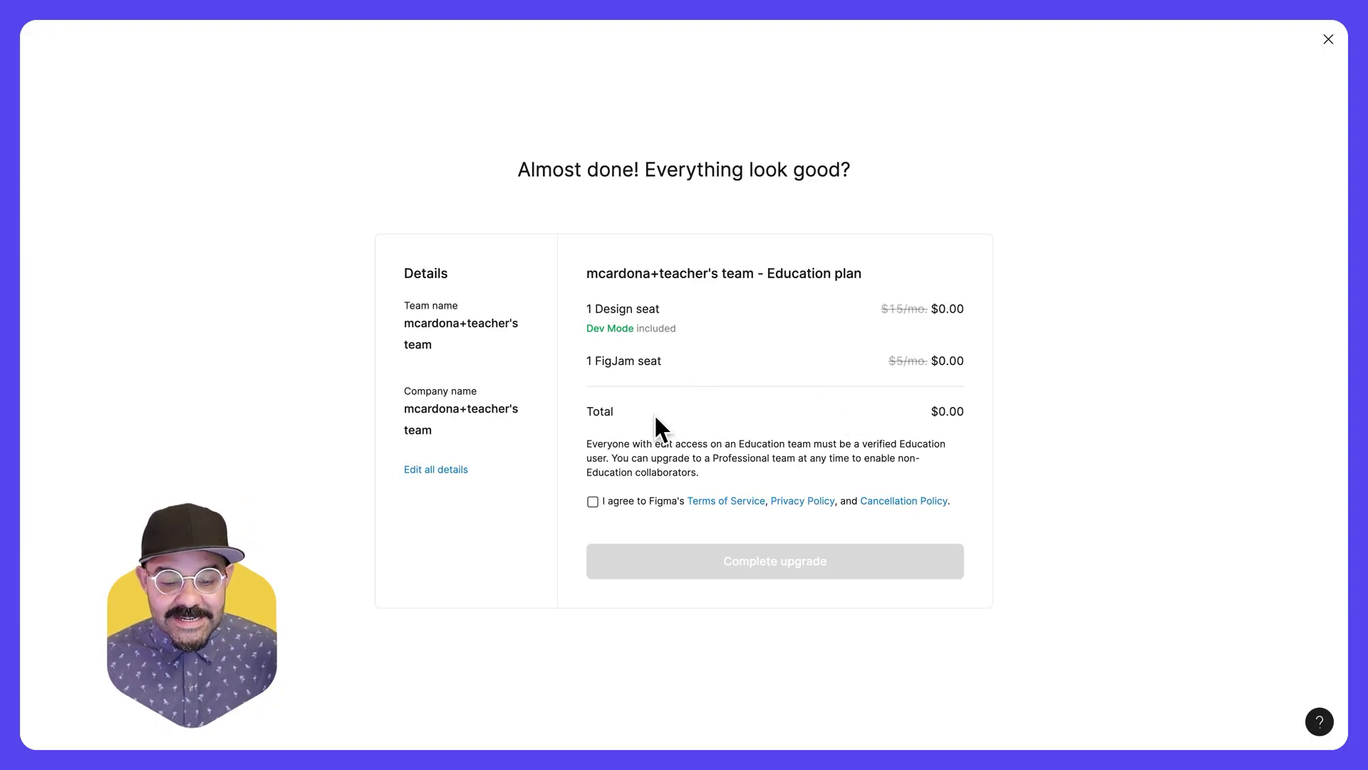
pyautogui.click(593, 501)
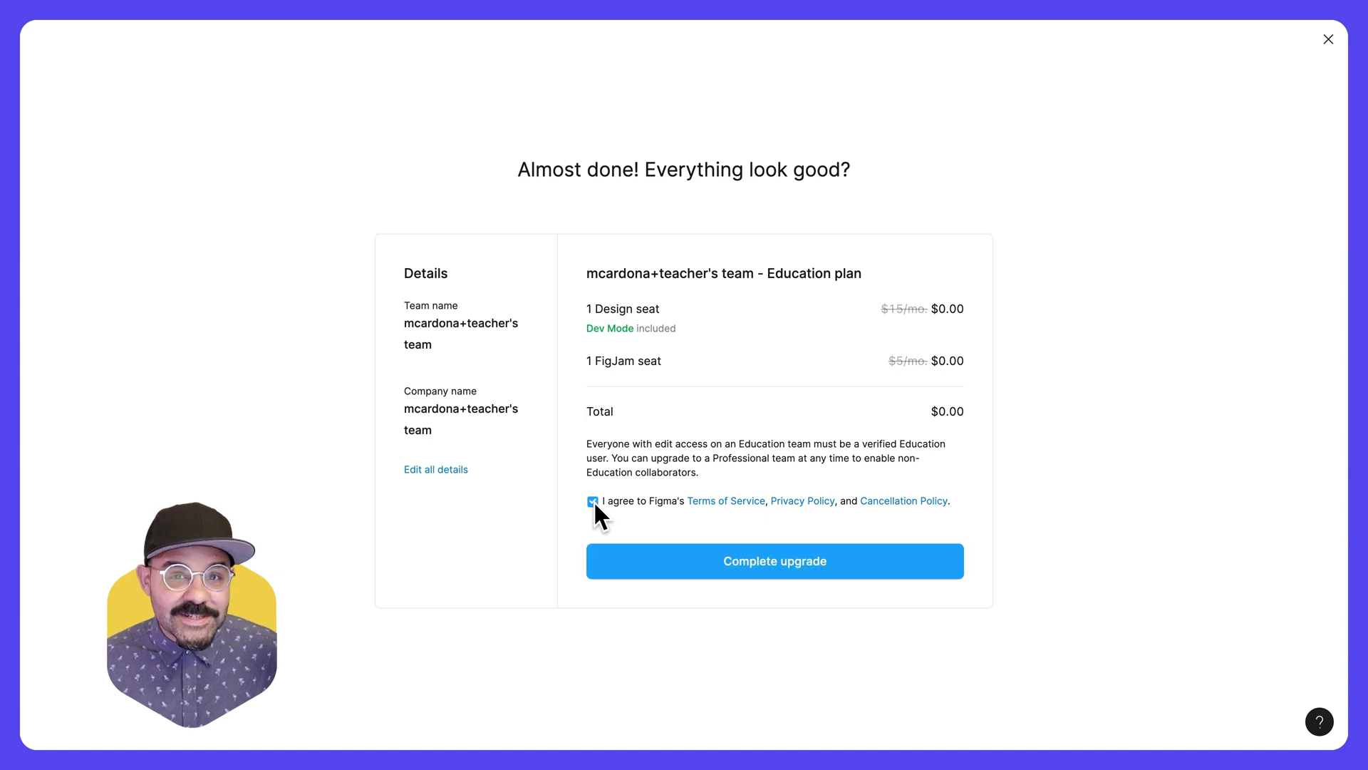
pyautogui.click(743, 562)
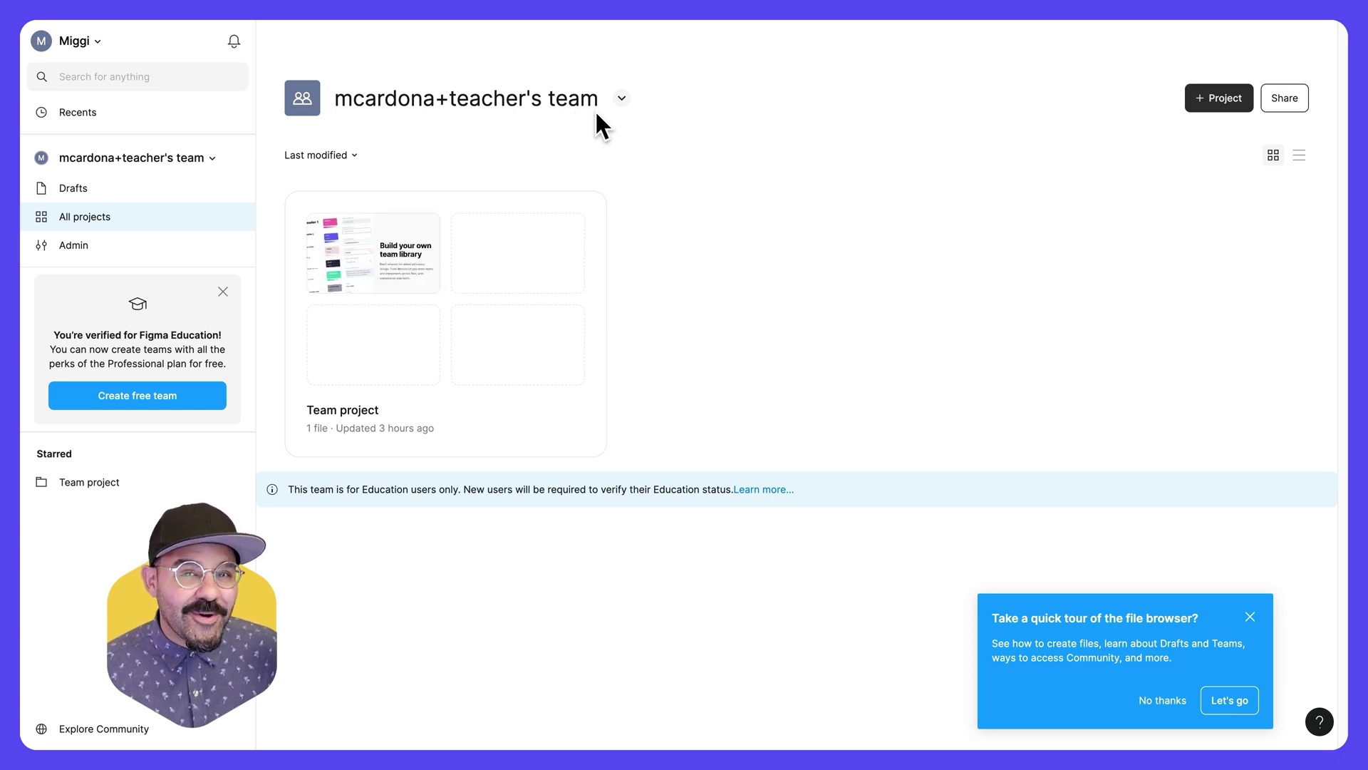
# - Rename the team to 'Interaction Design 101' from its options menu
pyautogui.click(620, 99)
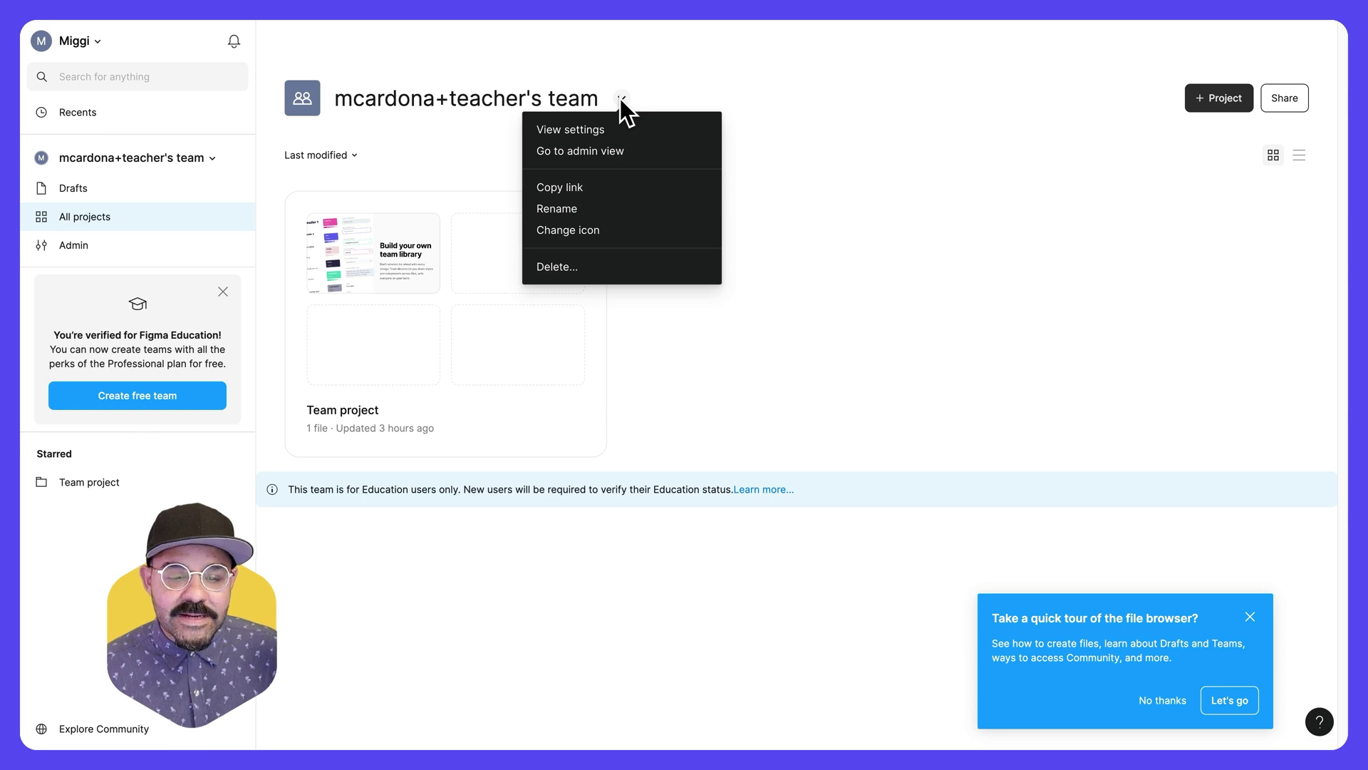
pyautogui.click(611, 208)
pyautogui.tripleClick(681, 192)
pyautogui.write('Interaction Design 101')
pyautogui.click(797, 261)
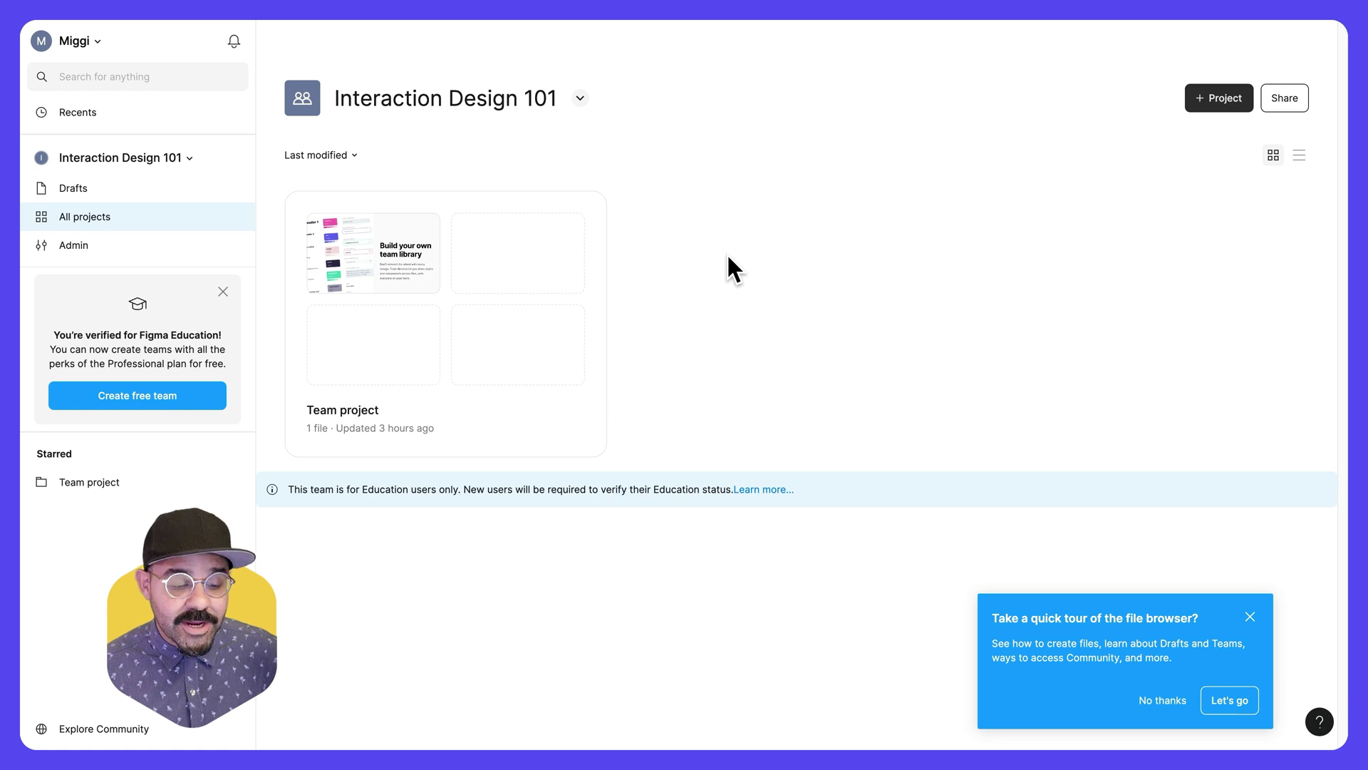
# - Create a new team named 'Innovation 201', skipping adding members
pyautogui.click(189, 156)
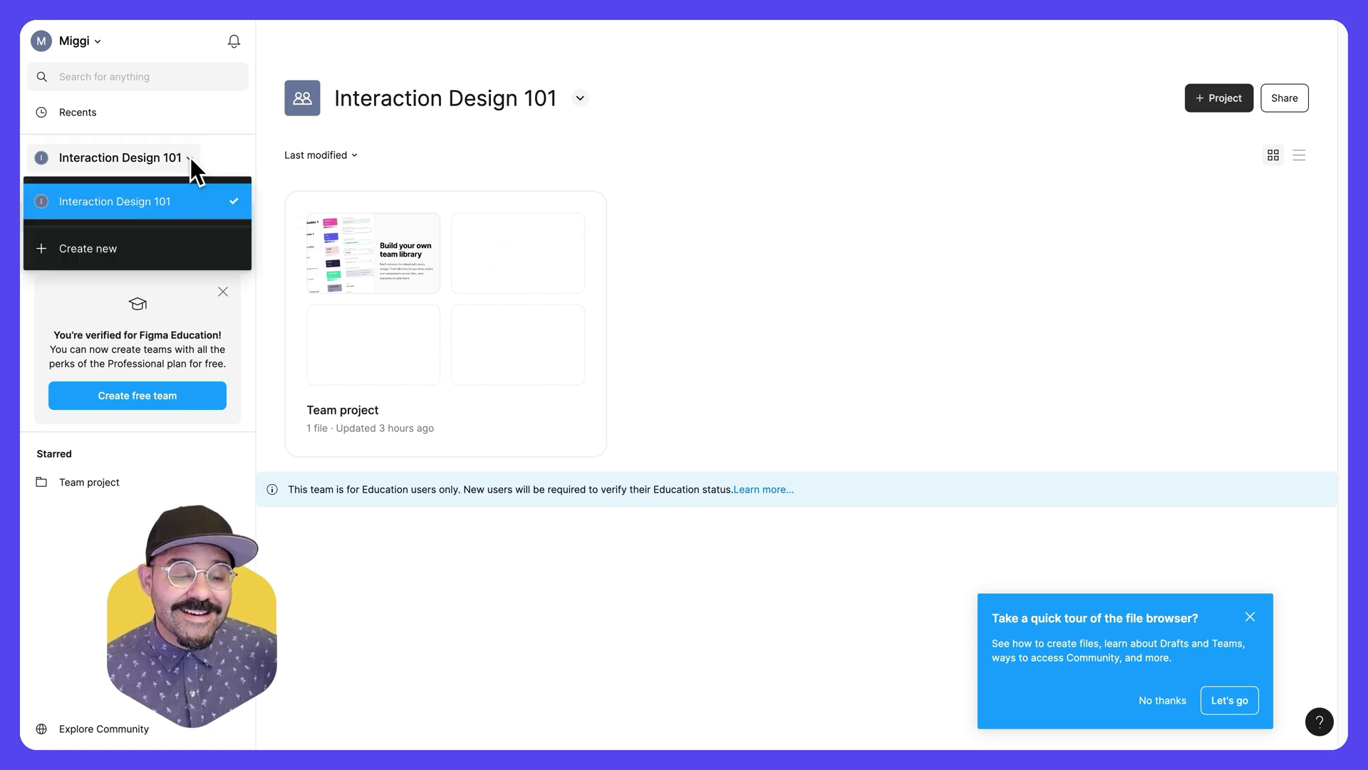
pyautogui.click(102, 251)
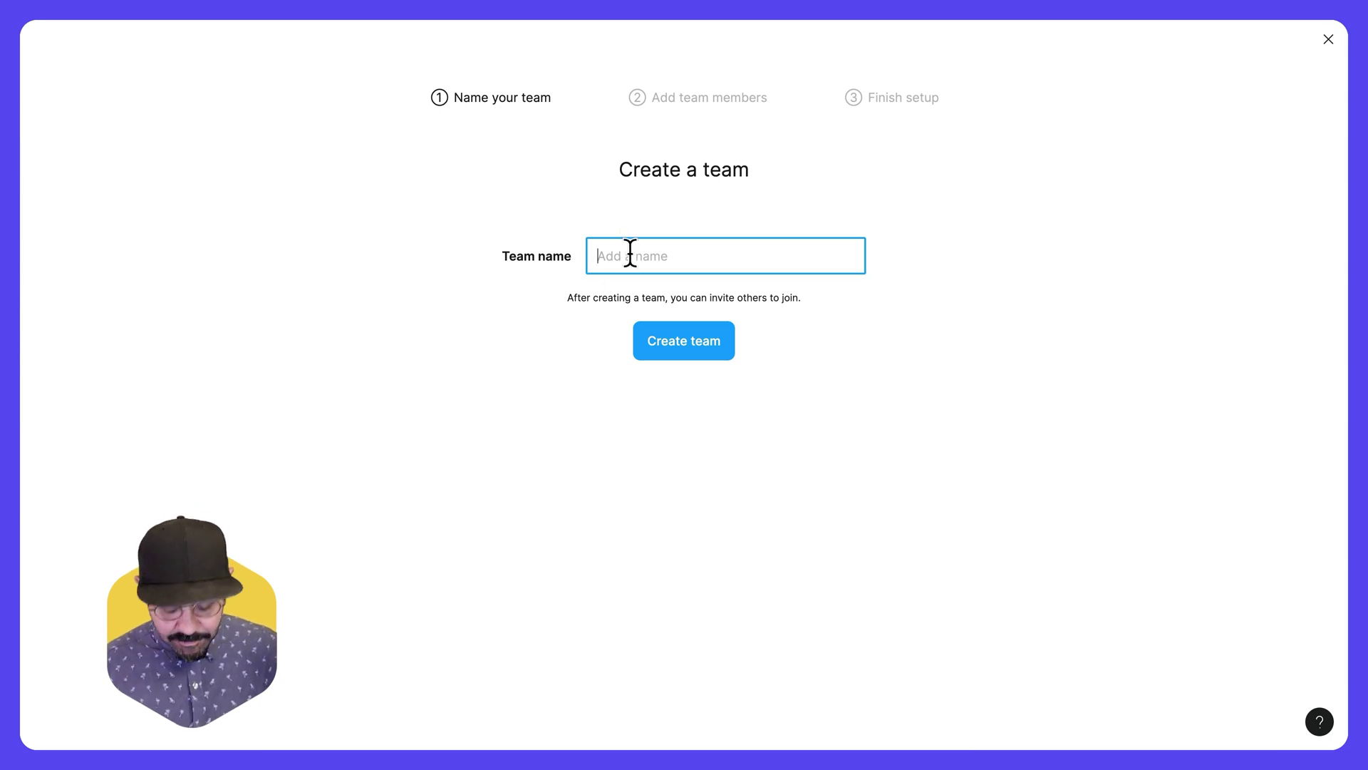
pyautogui.write('Innovation')
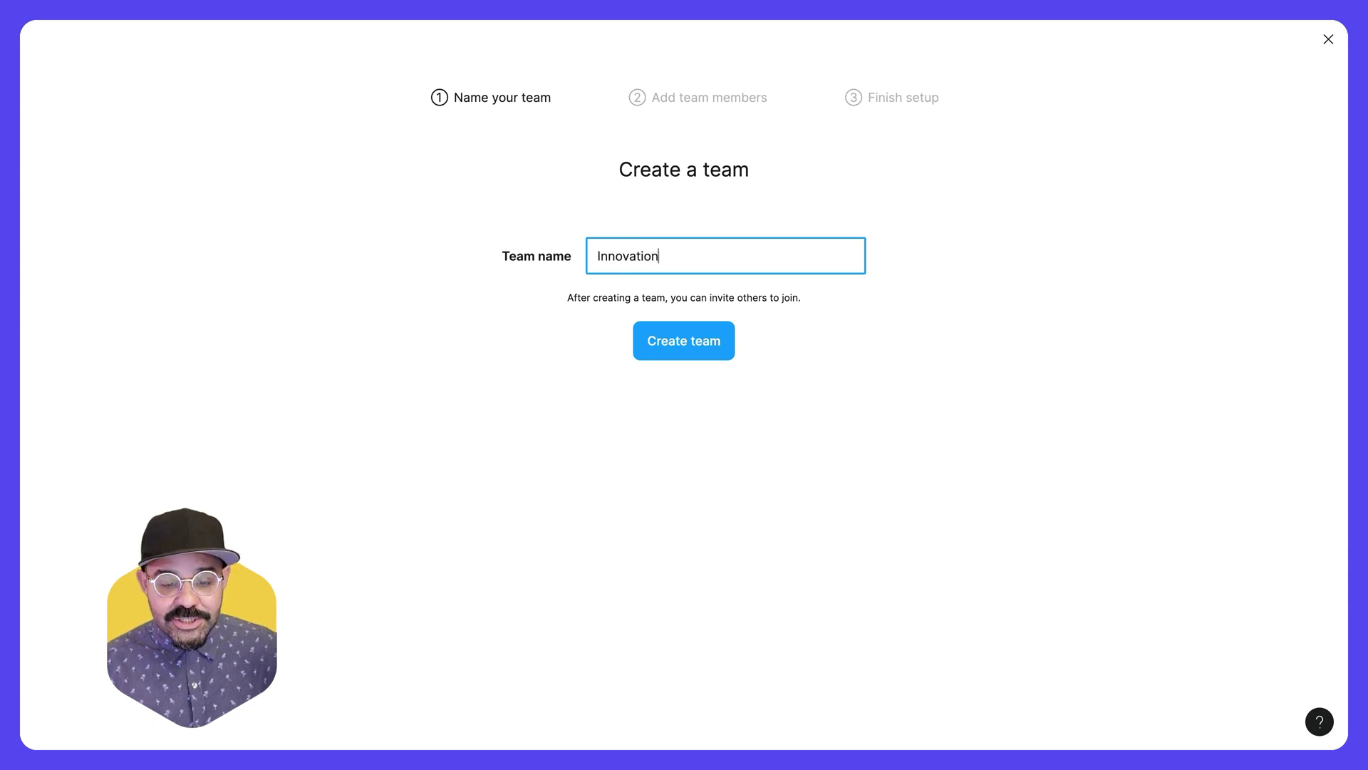
pyautogui.write(' 201')
pyautogui.click(707, 346)
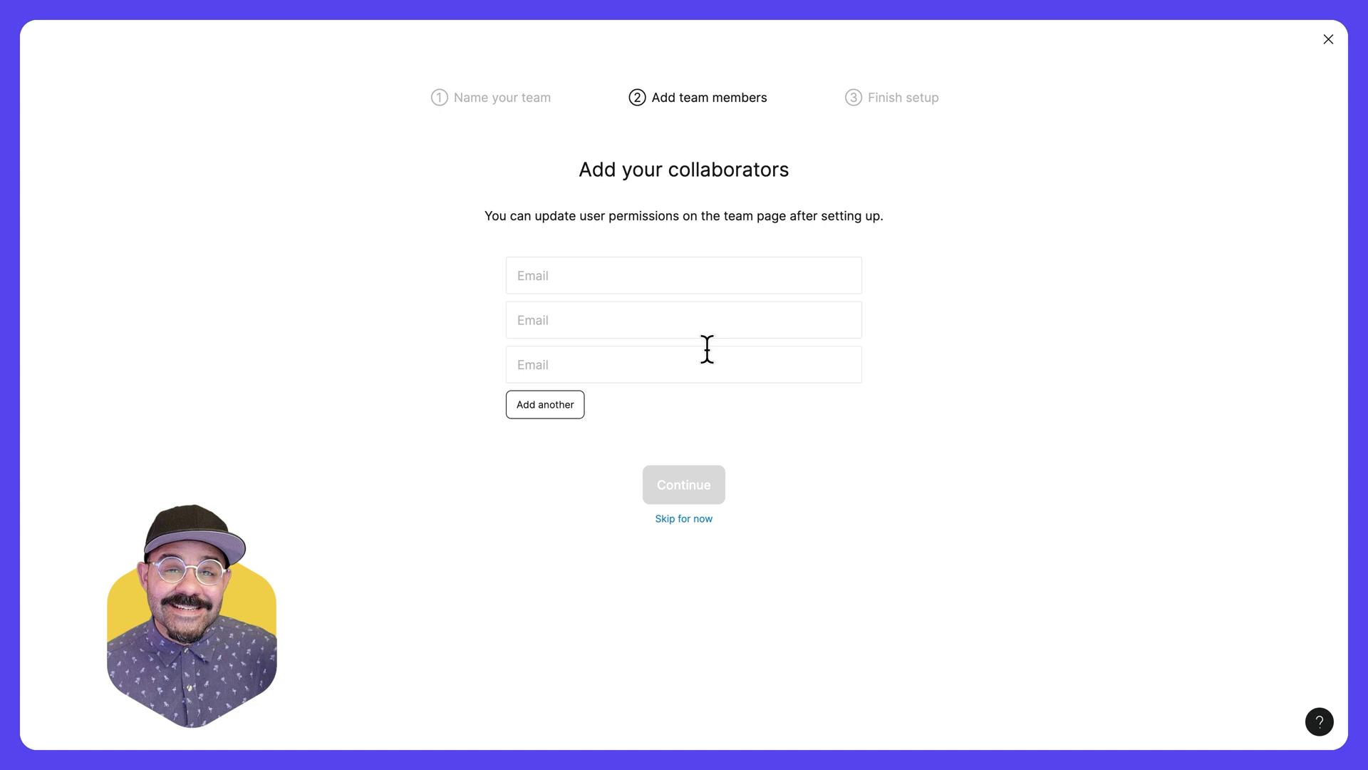
pyautogui.click(682, 520)
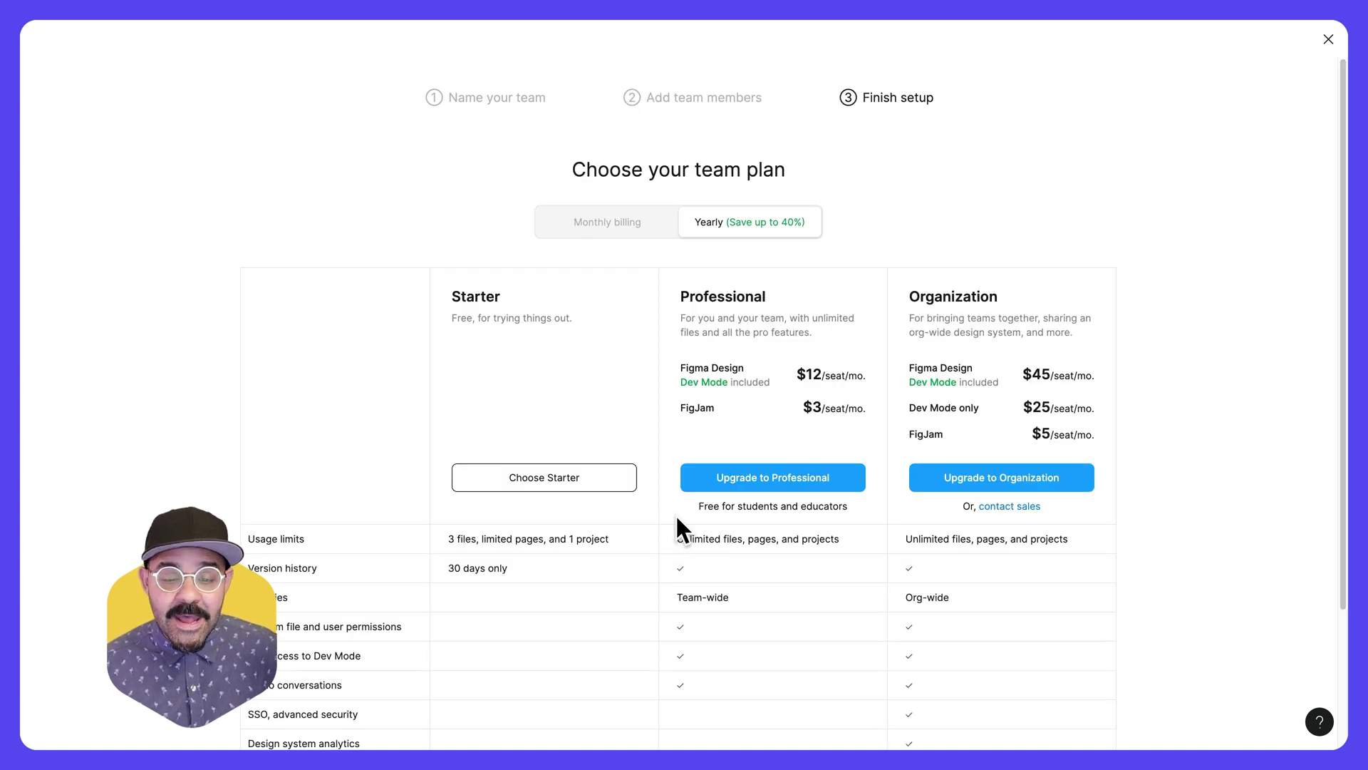
# - Upgrade Innovation 201 via Professional as an Education team and complete the free upgrade
pyautogui.scroll(-3, 677, 524)
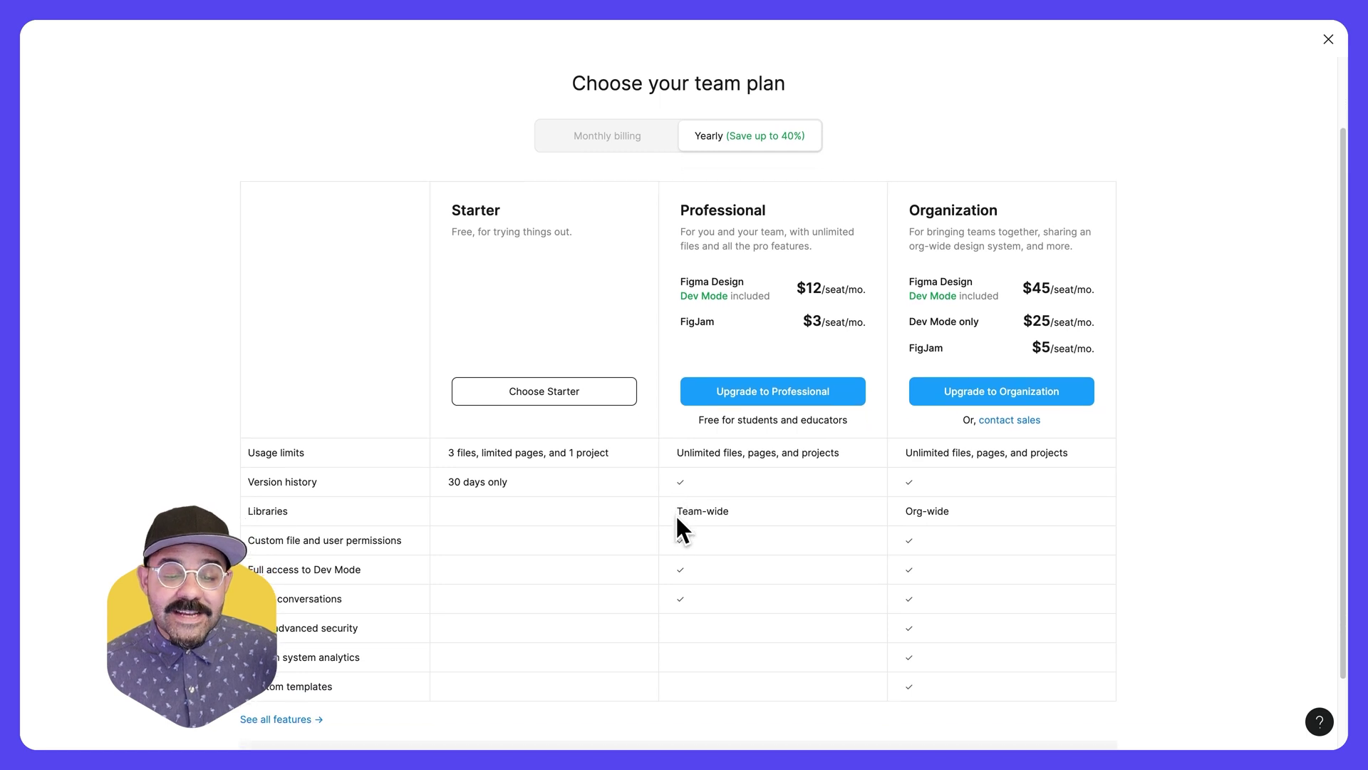
pyautogui.scroll(-1, 678, 521)
pyautogui.scroll(-1, 677, 520)
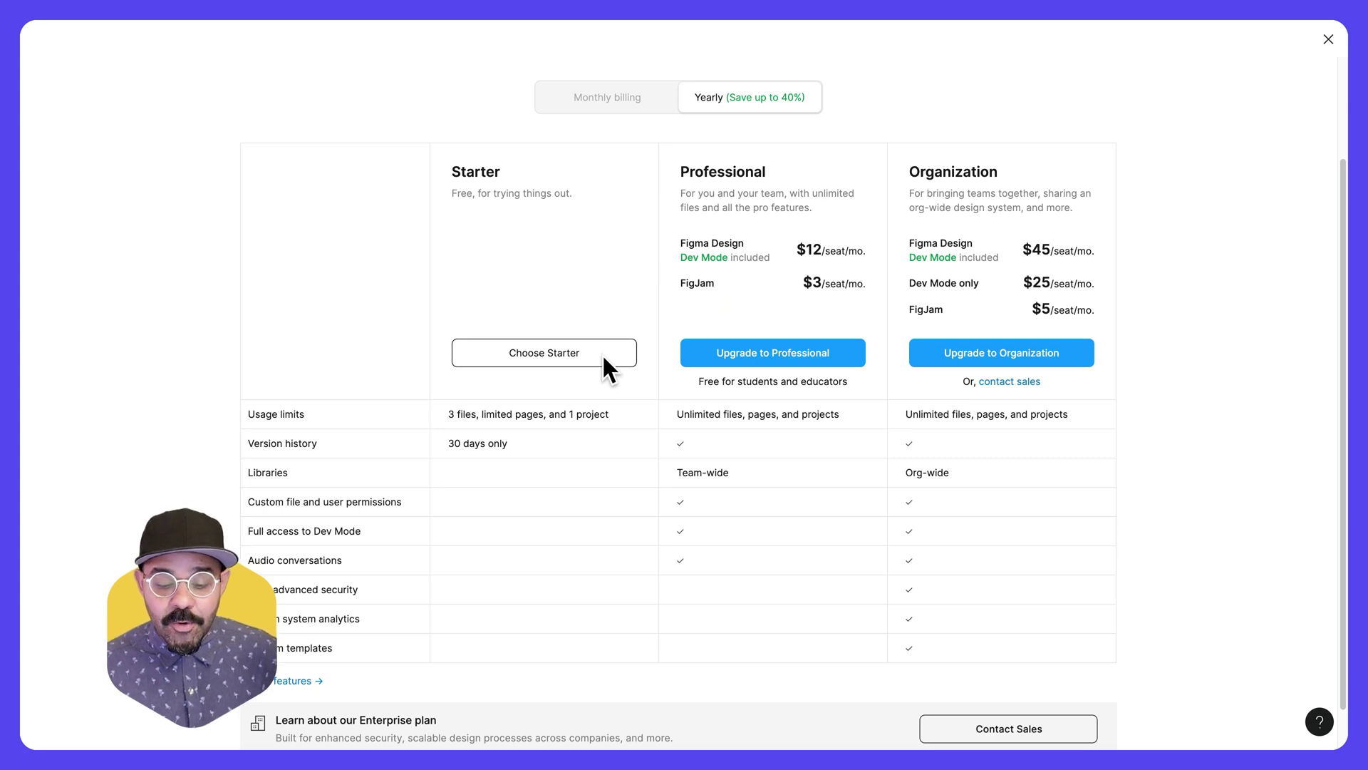
pyautogui.click(776, 353)
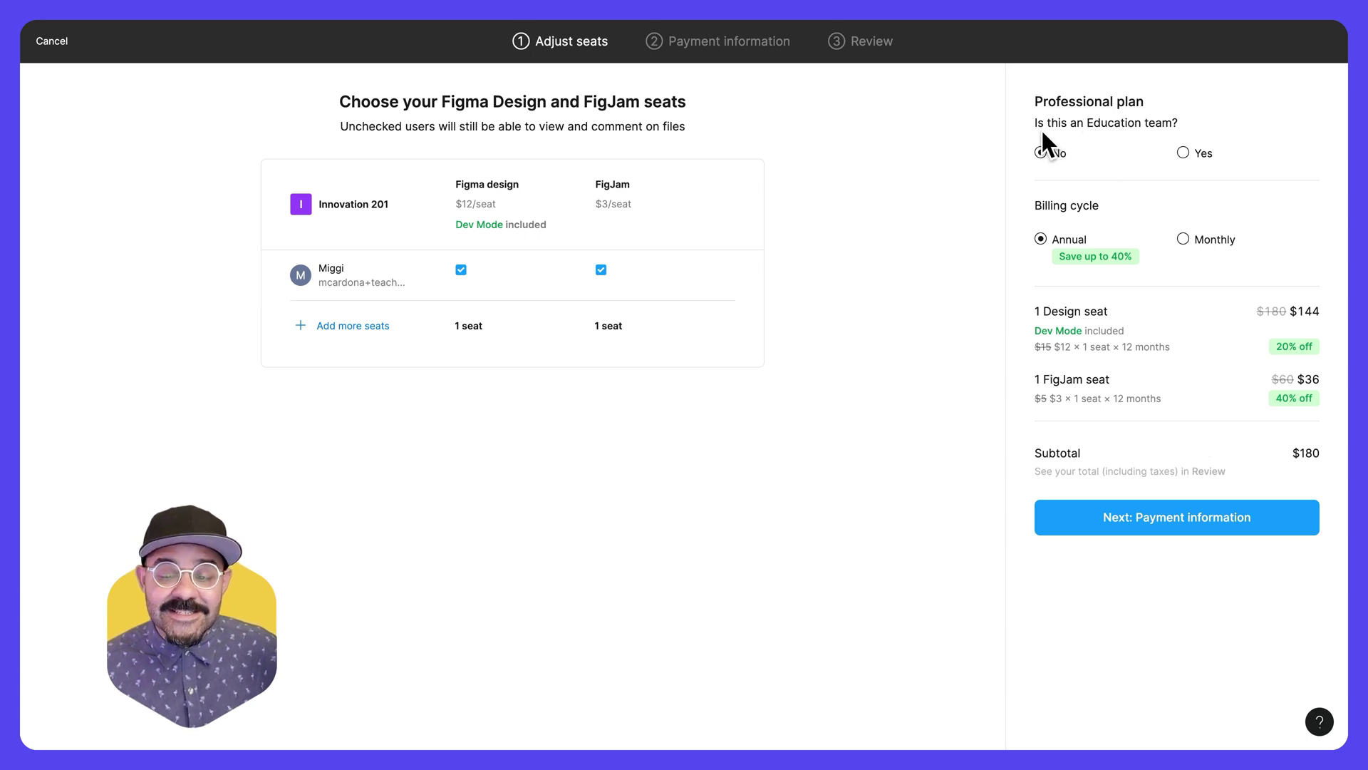
pyautogui.click(1183, 154)
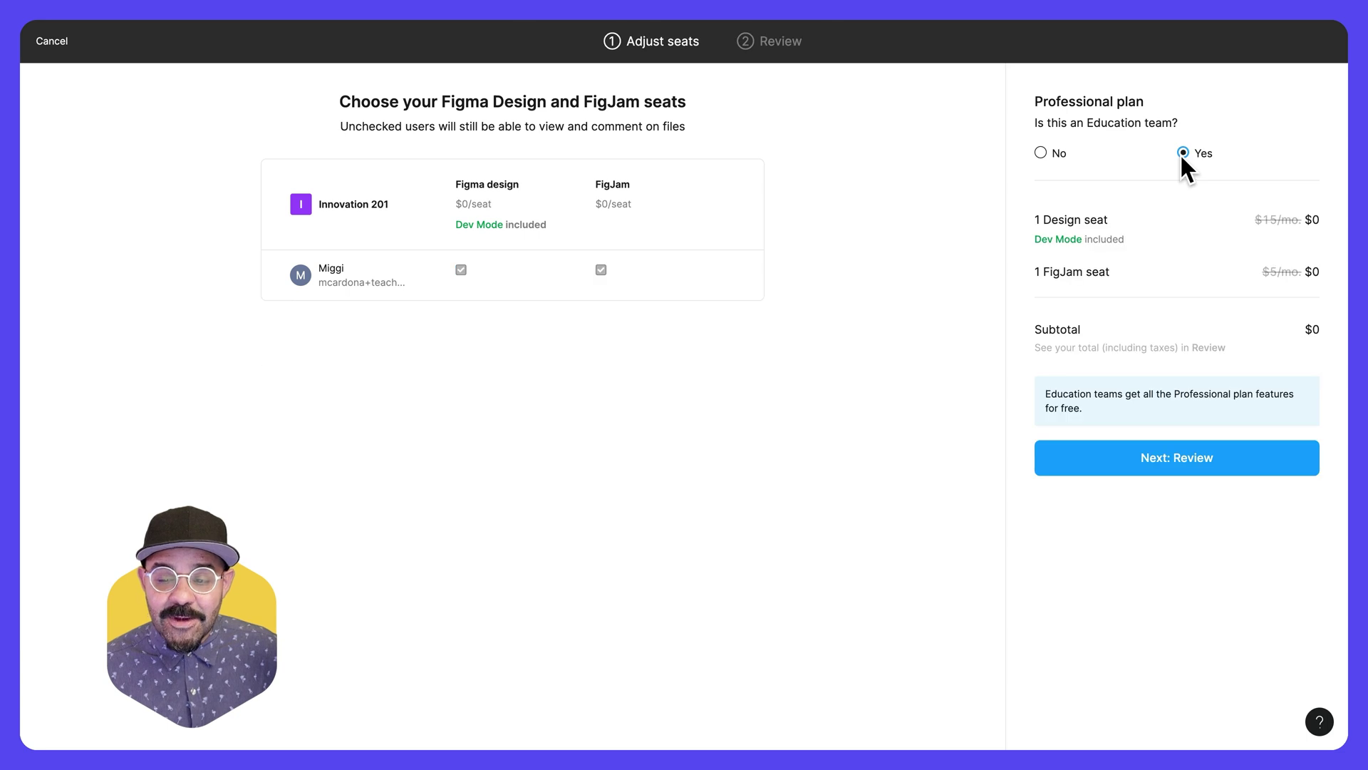
pyautogui.click(1197, 460)
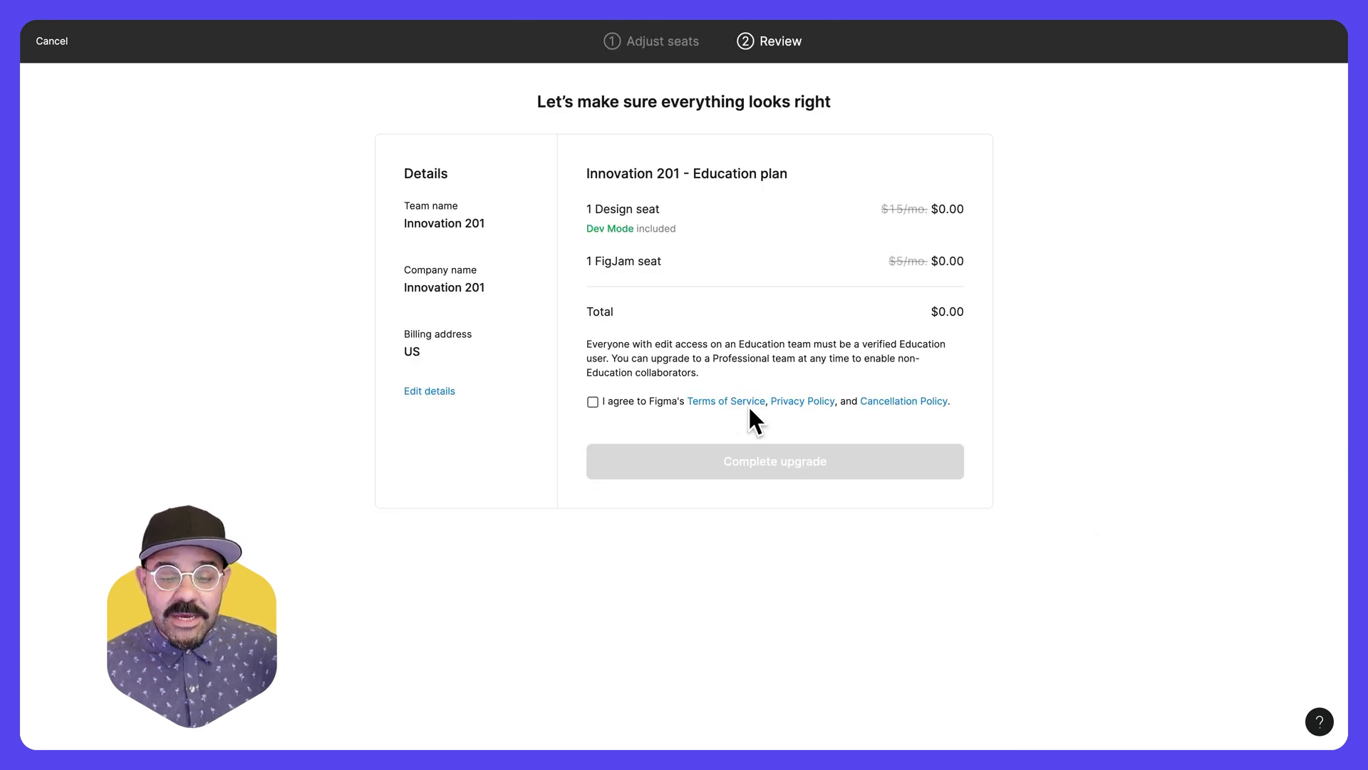
pyautogui.click(592, 402)
pyautogui.click(655, 451)
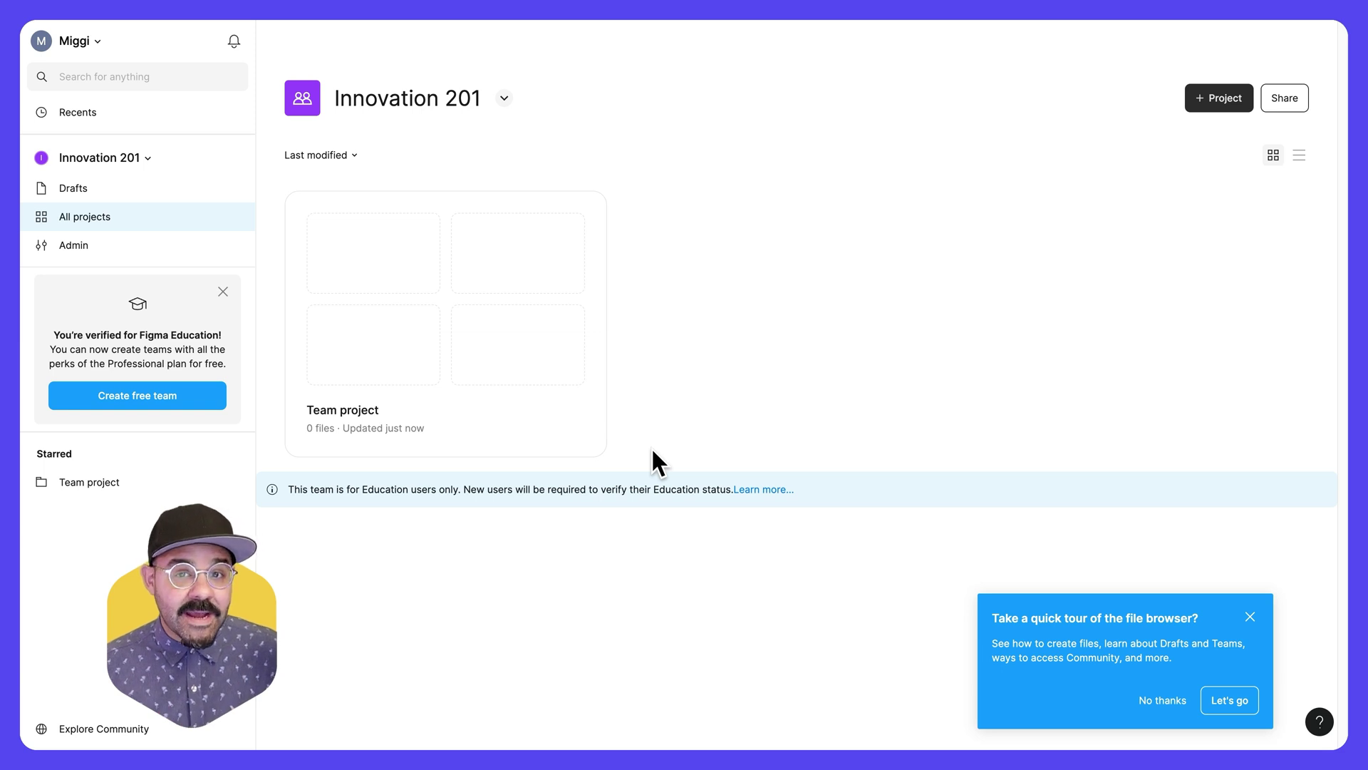
# - Switch from Innovation 201 to the Interaction Design 101 team
pyautogui.click(146, 158)
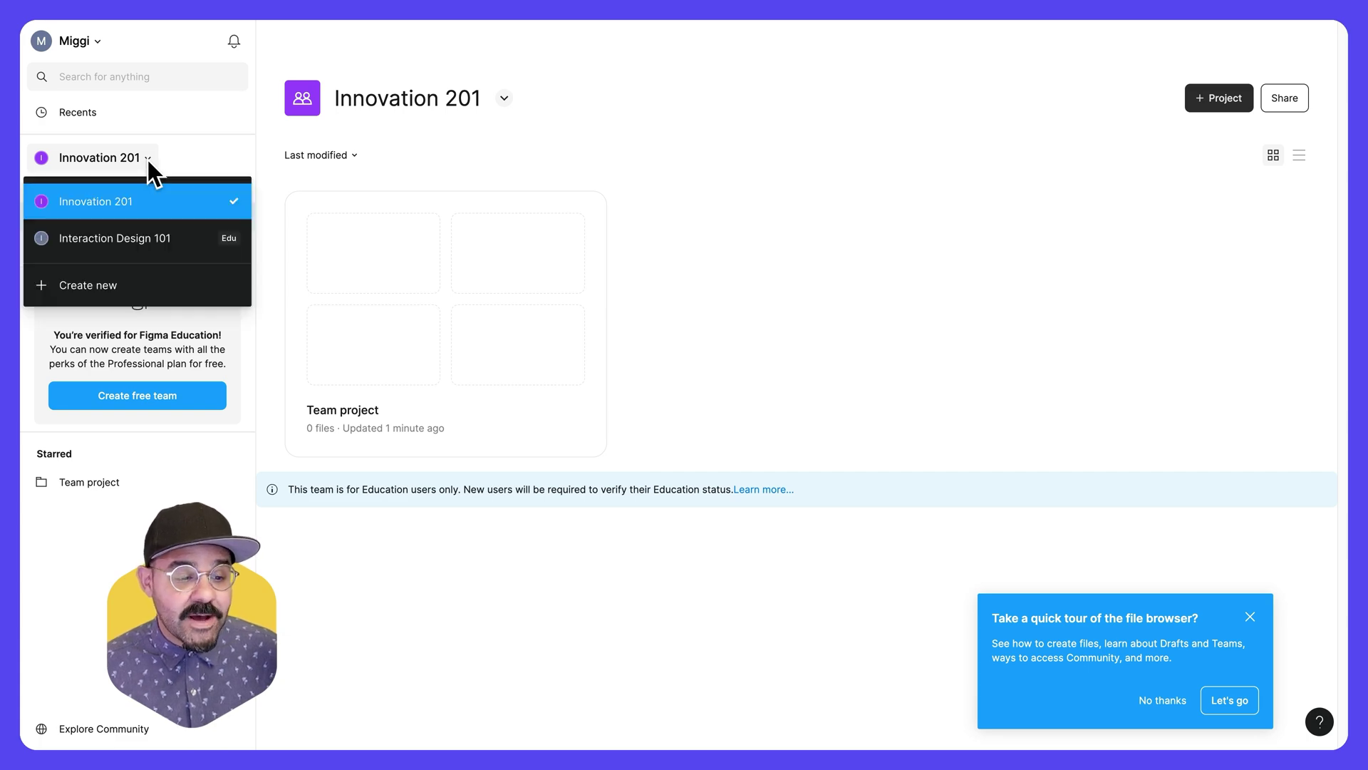
pyautogui.click(196, 238)
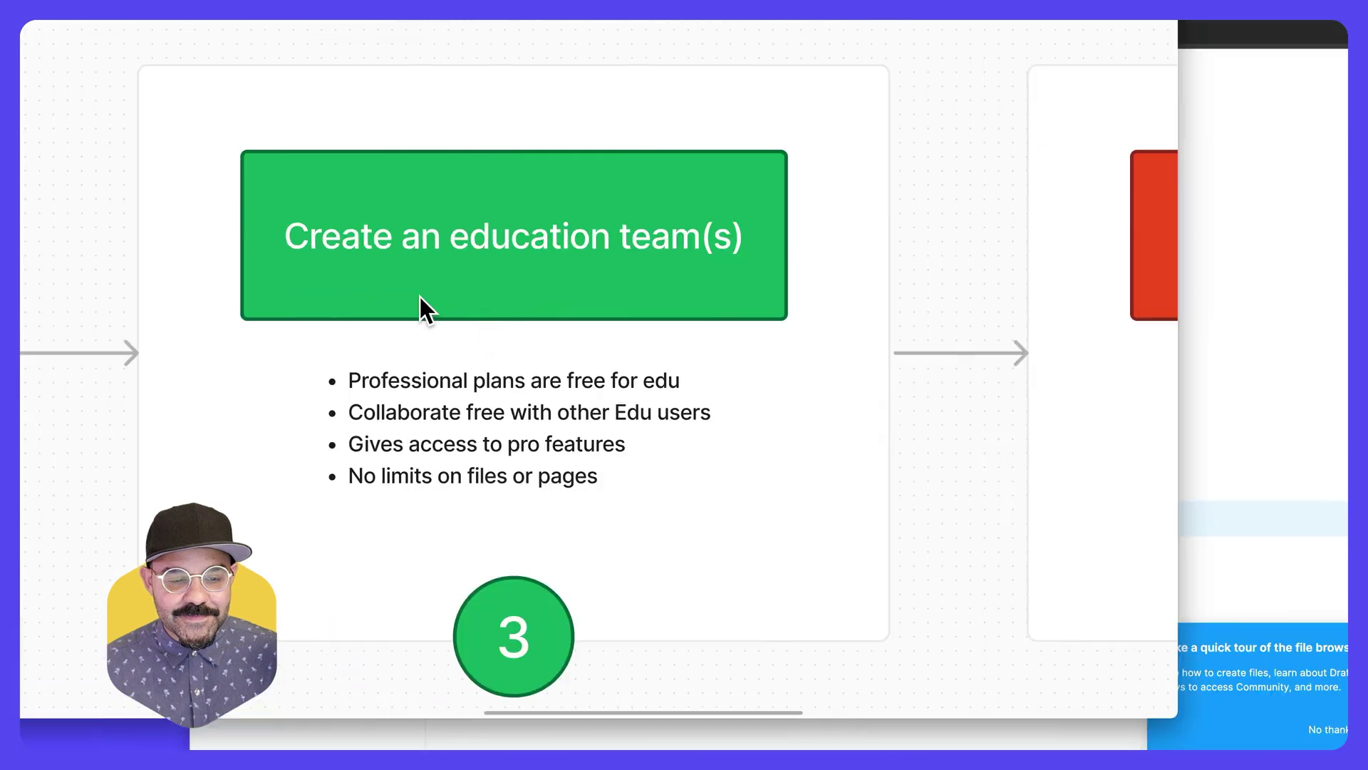
# - Advance the lesson board from slide 3 to slide 4, 'Organize your space', and deselect it
pyautogui.click(265, 99)
pyautogui.press('n')
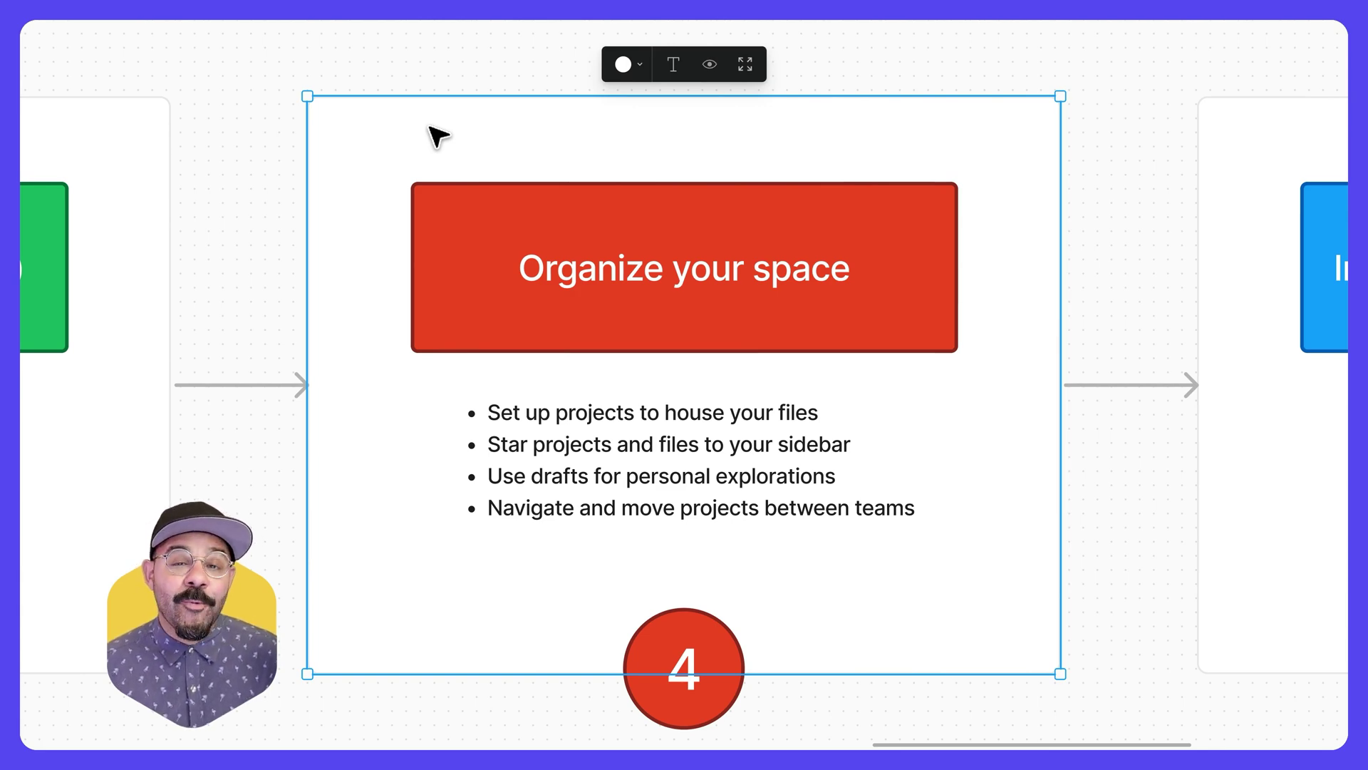
pyautogui.press('Escape')
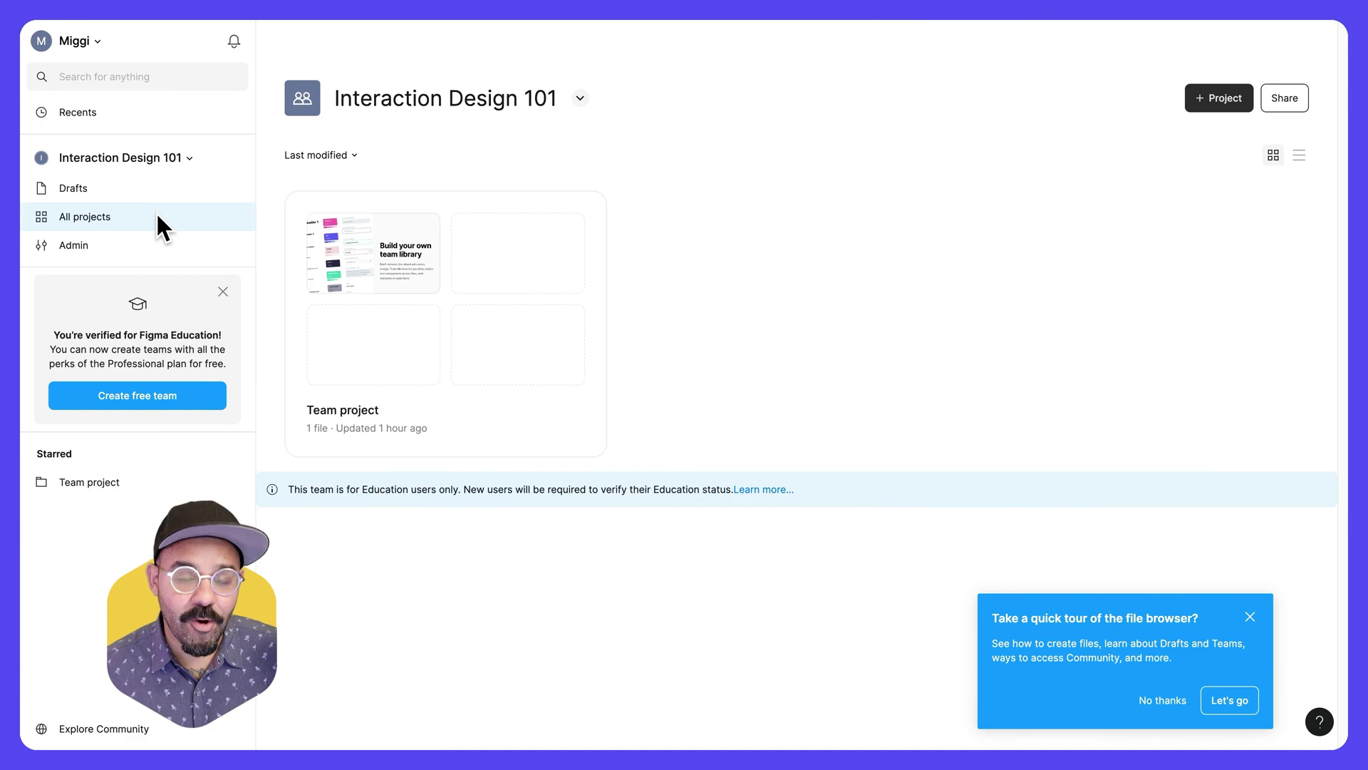
# - Delete the Team project and its file, then decline the file browser tour
pyautogui.rightClick(523, 420)
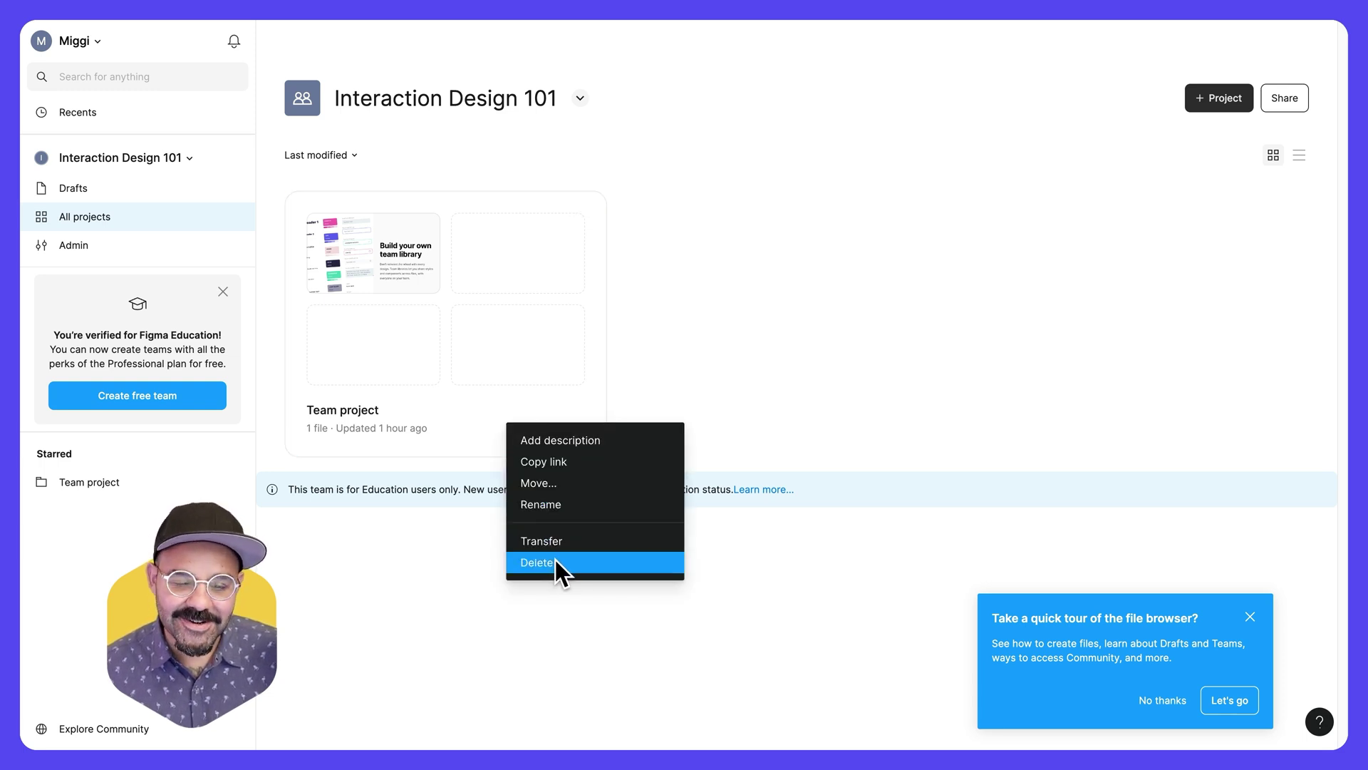
pyautogui.click(541, 562)
pyautogui.click(767, 438)
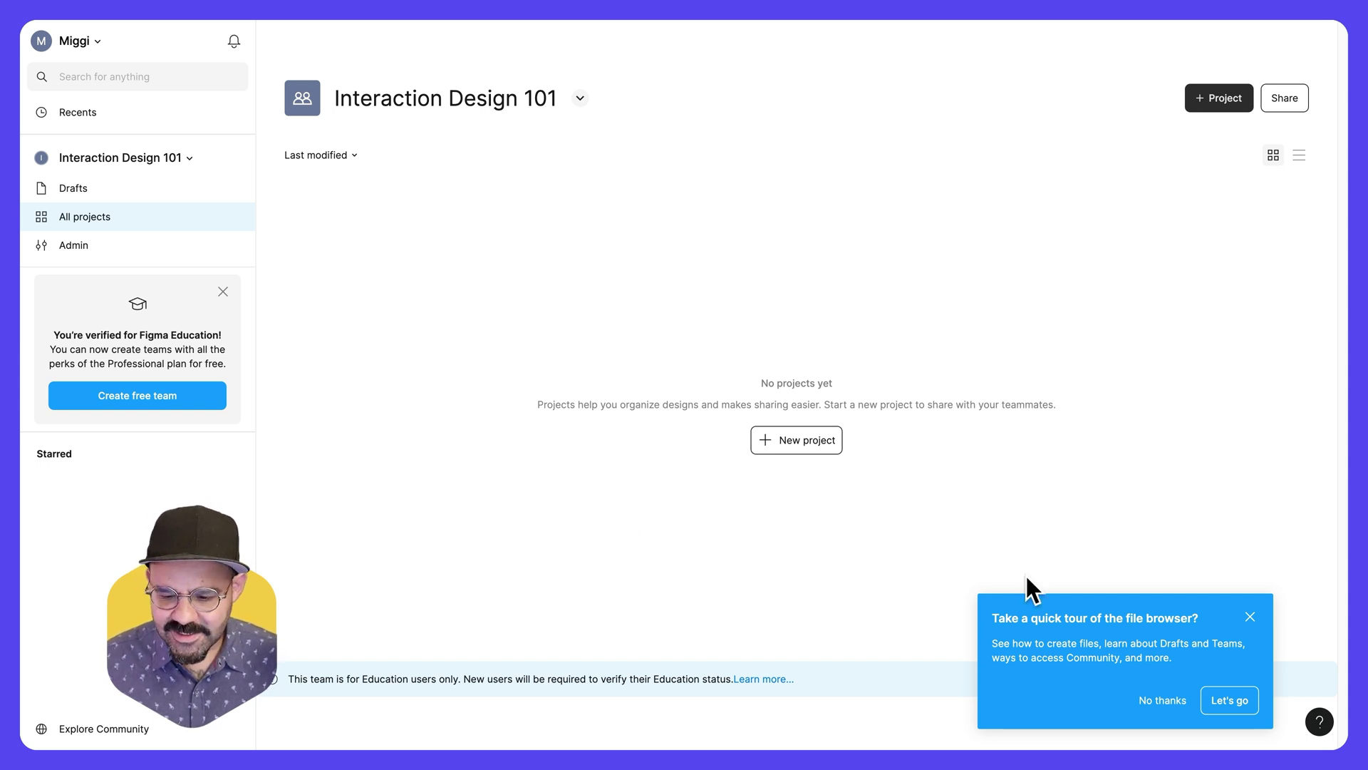
pyautogui.click(1161, 701)
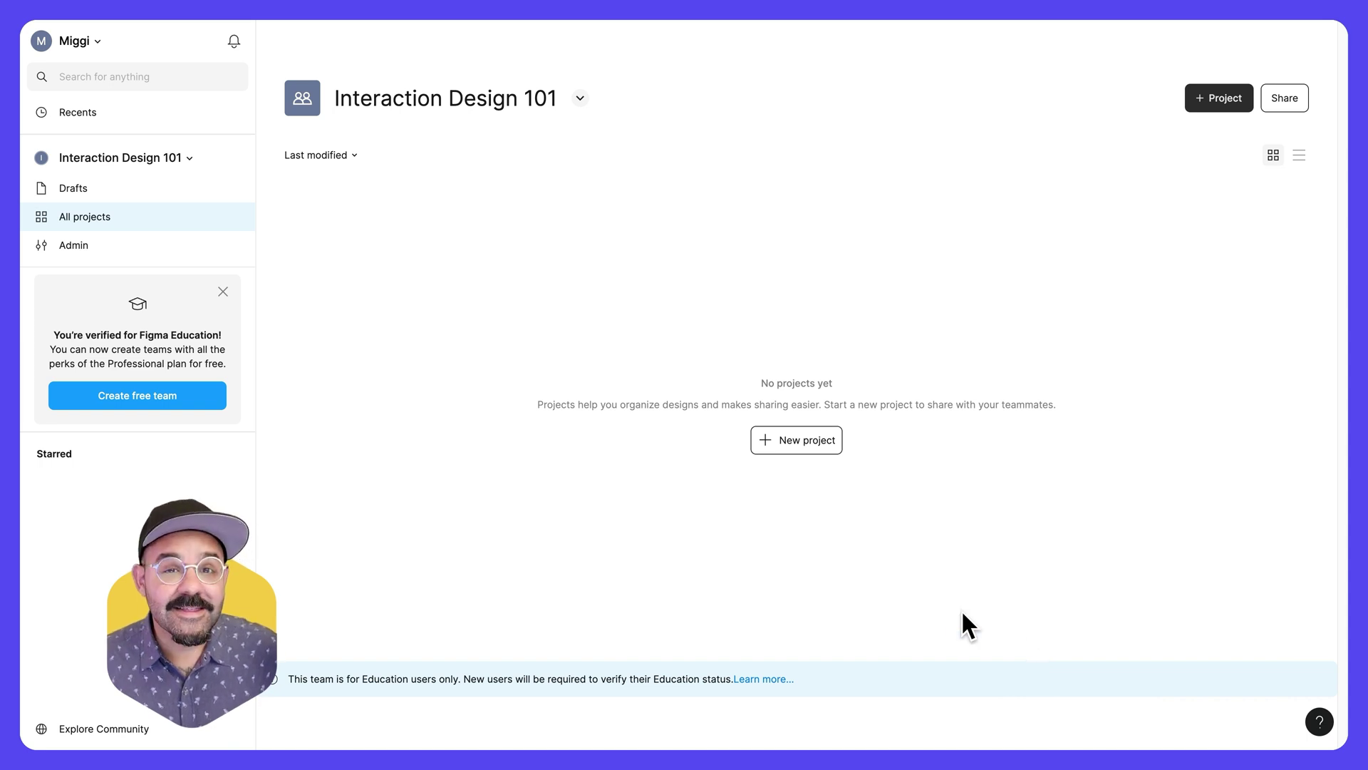
# - Create a new project named 'Week 1' in Interaction Design 101
pyautogui.click(813, 442)
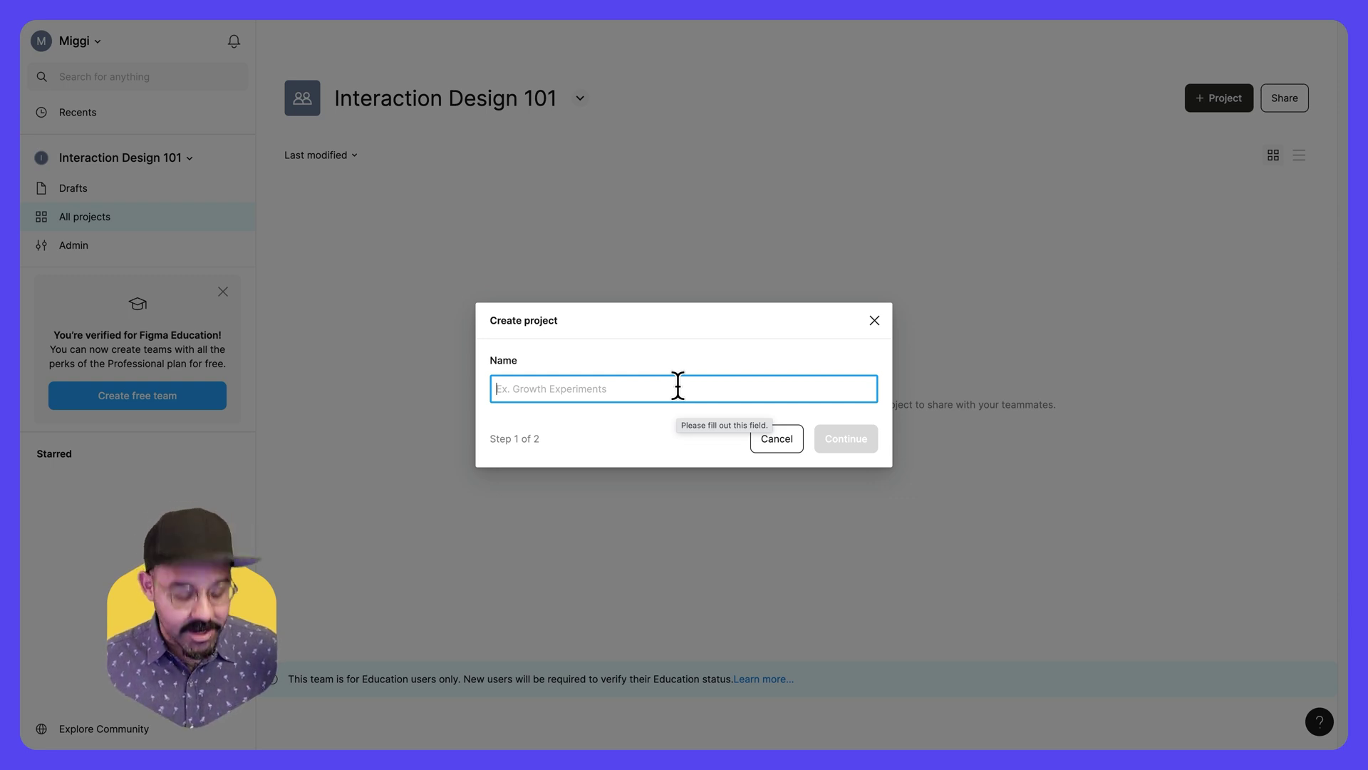
pyautogui.write('Week 1')
pyautogui.click(872, 440)
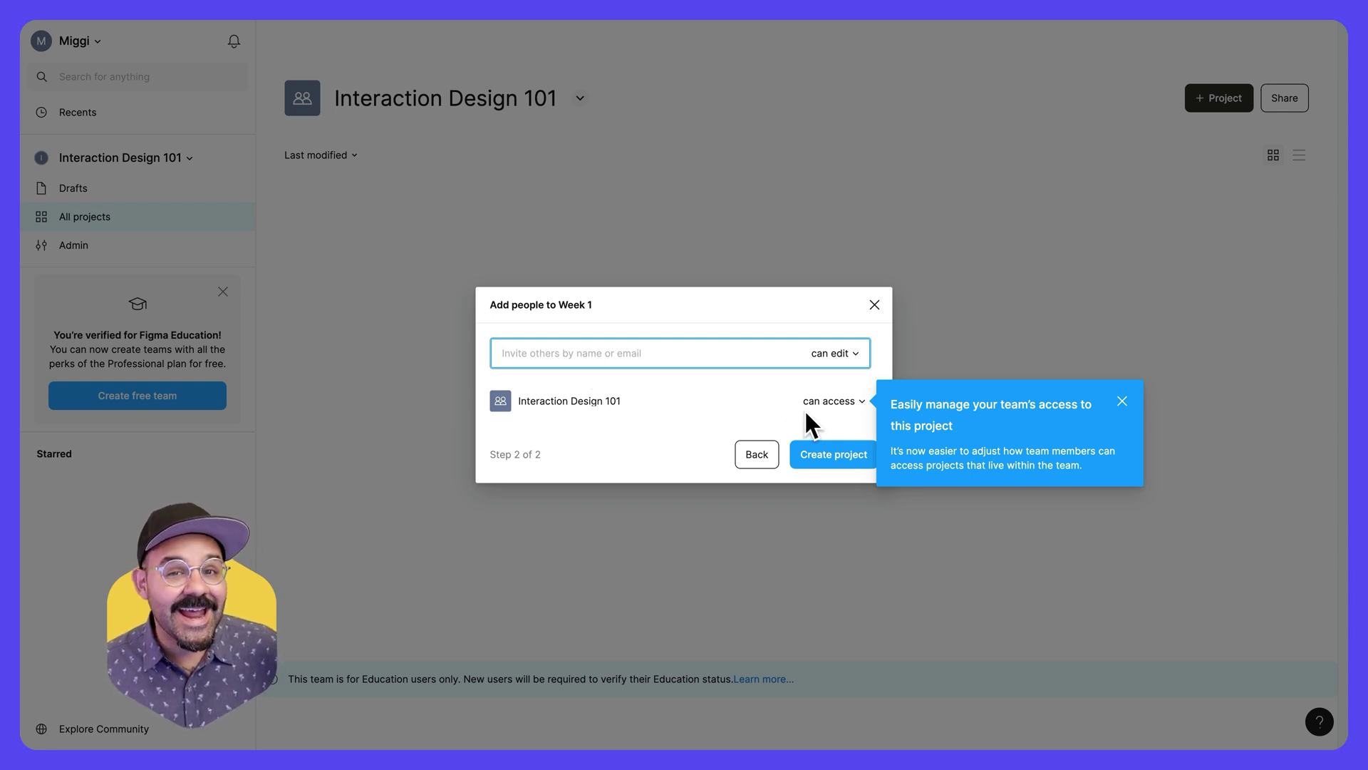
pyautogui.click(1122, 401)
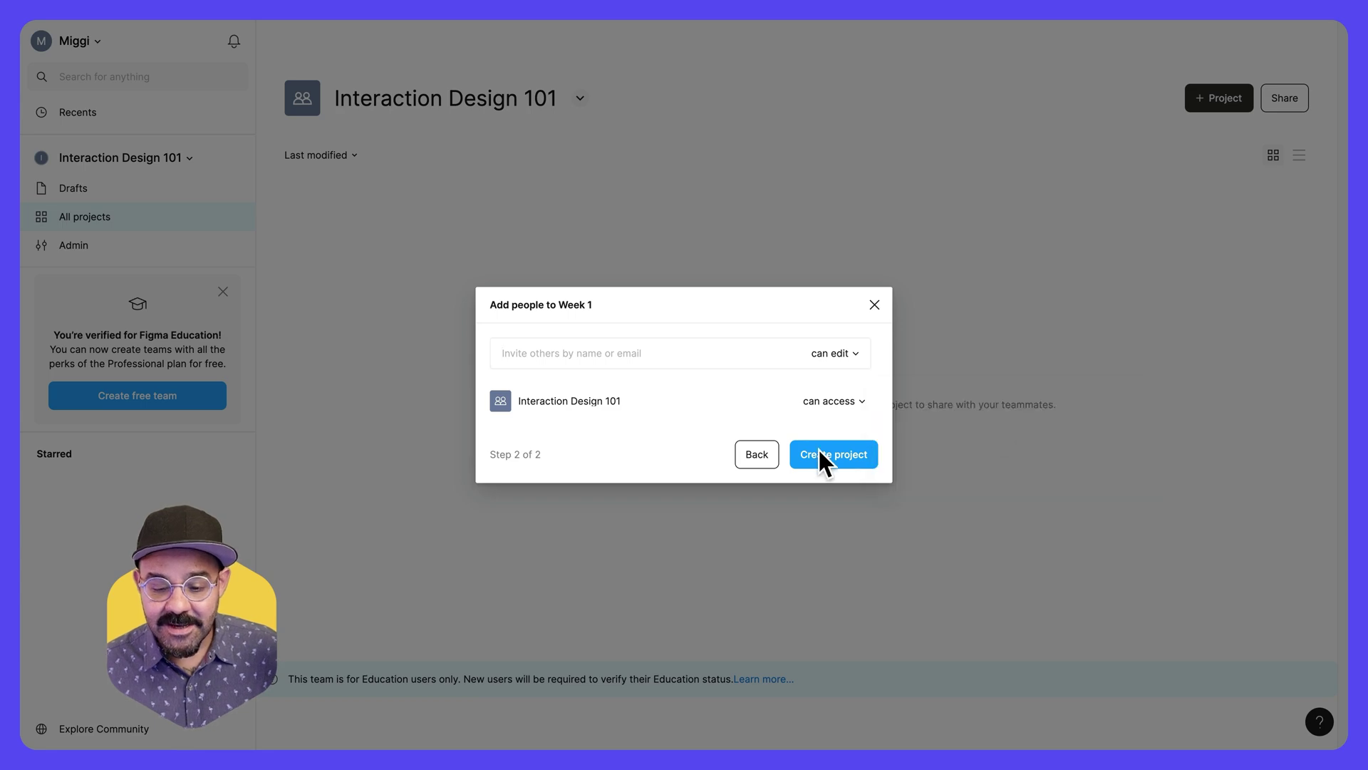
pyautogui.click(837, 456)
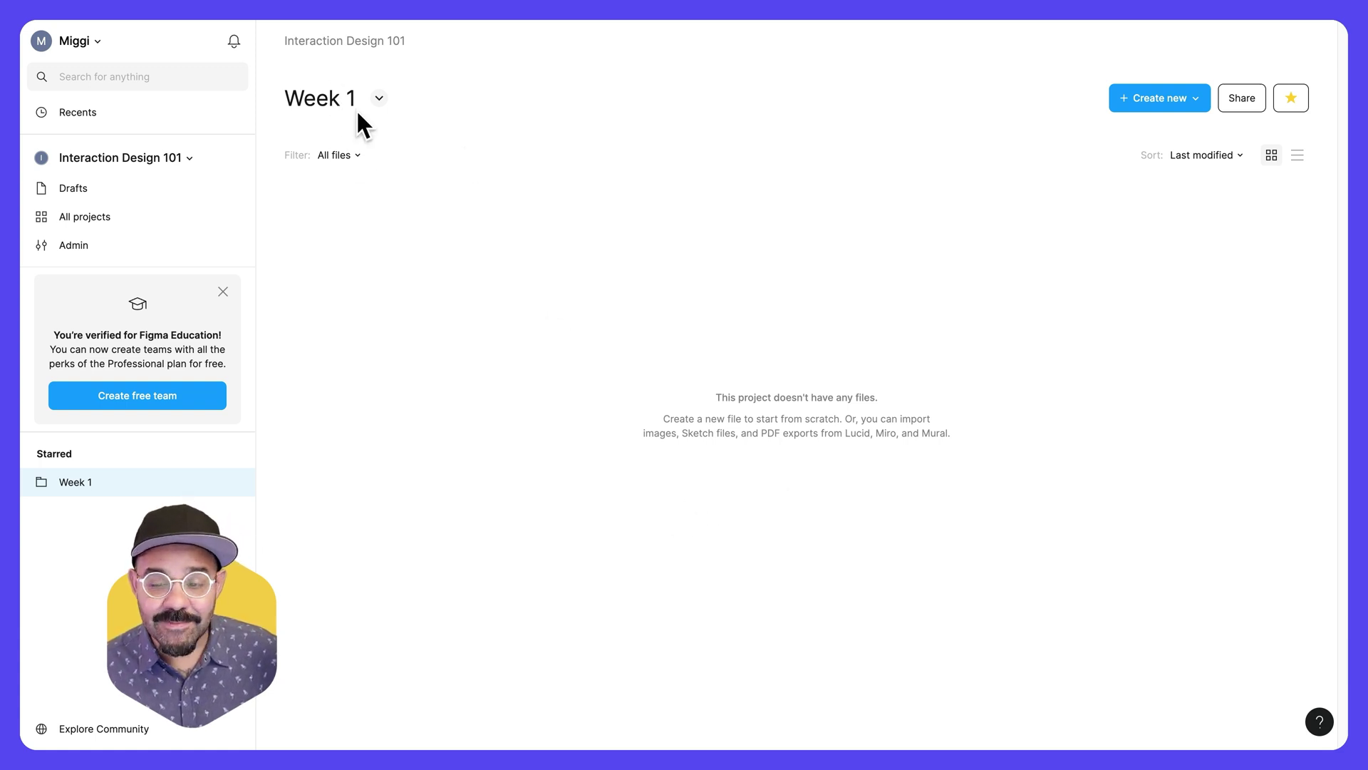
pyautogui.click(1195, 98)
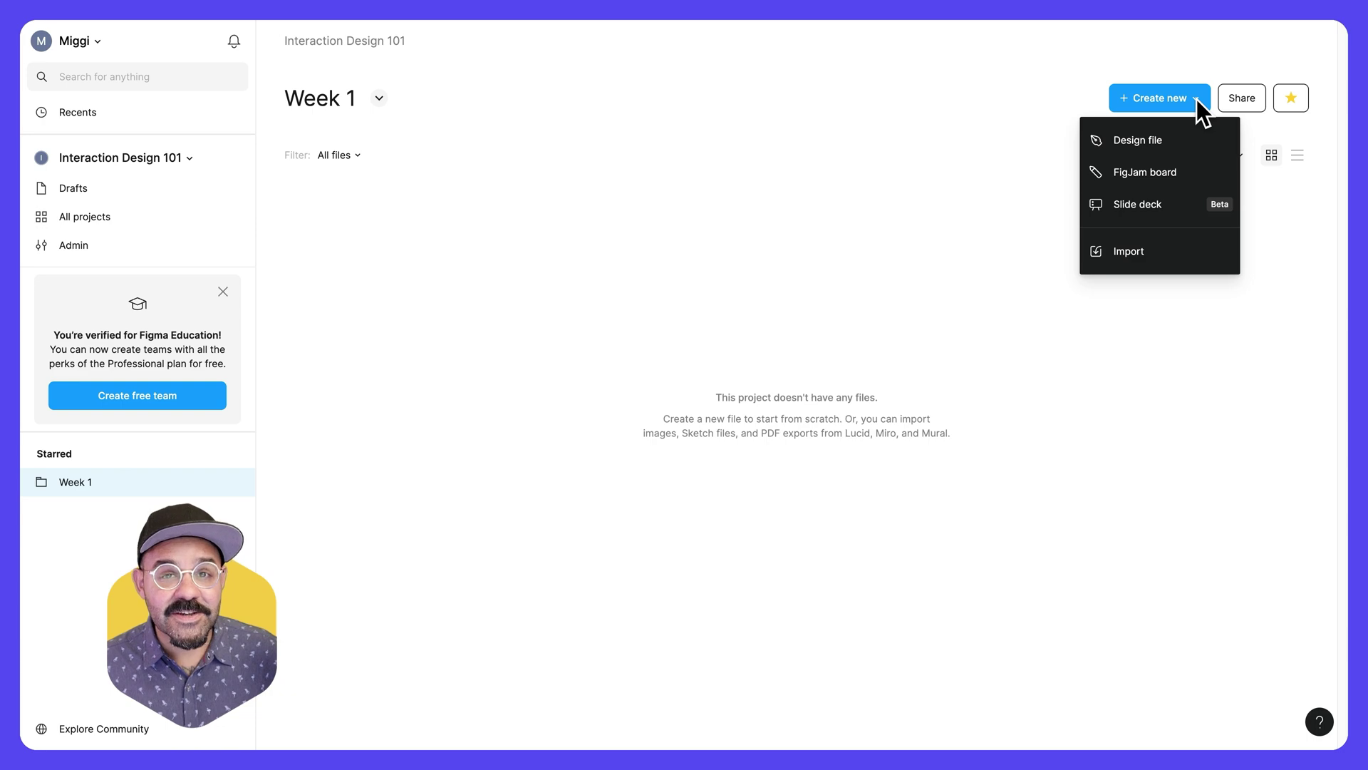
# - Create a new slide deck from the University course syllabus template's title slide
pyautogui.click(1180, 208)
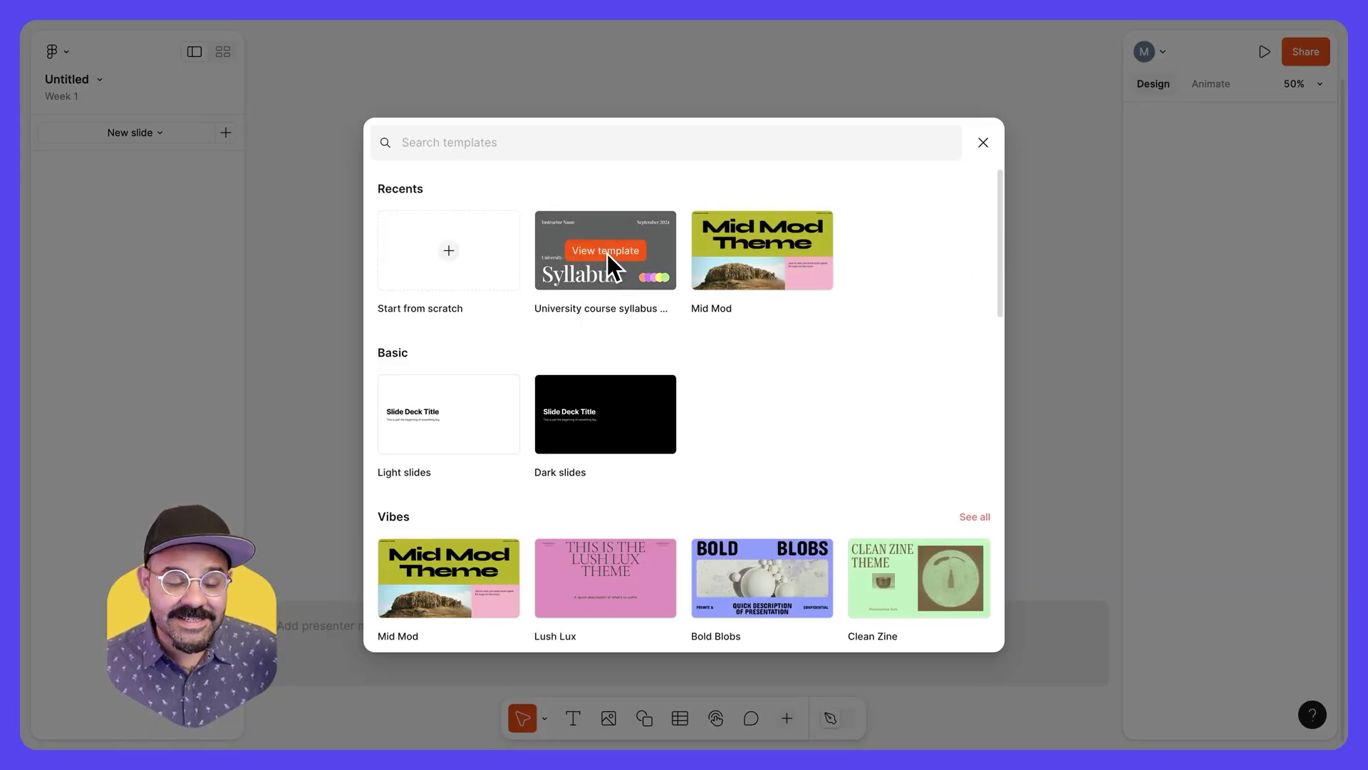
pyautogui.click(609, 251)
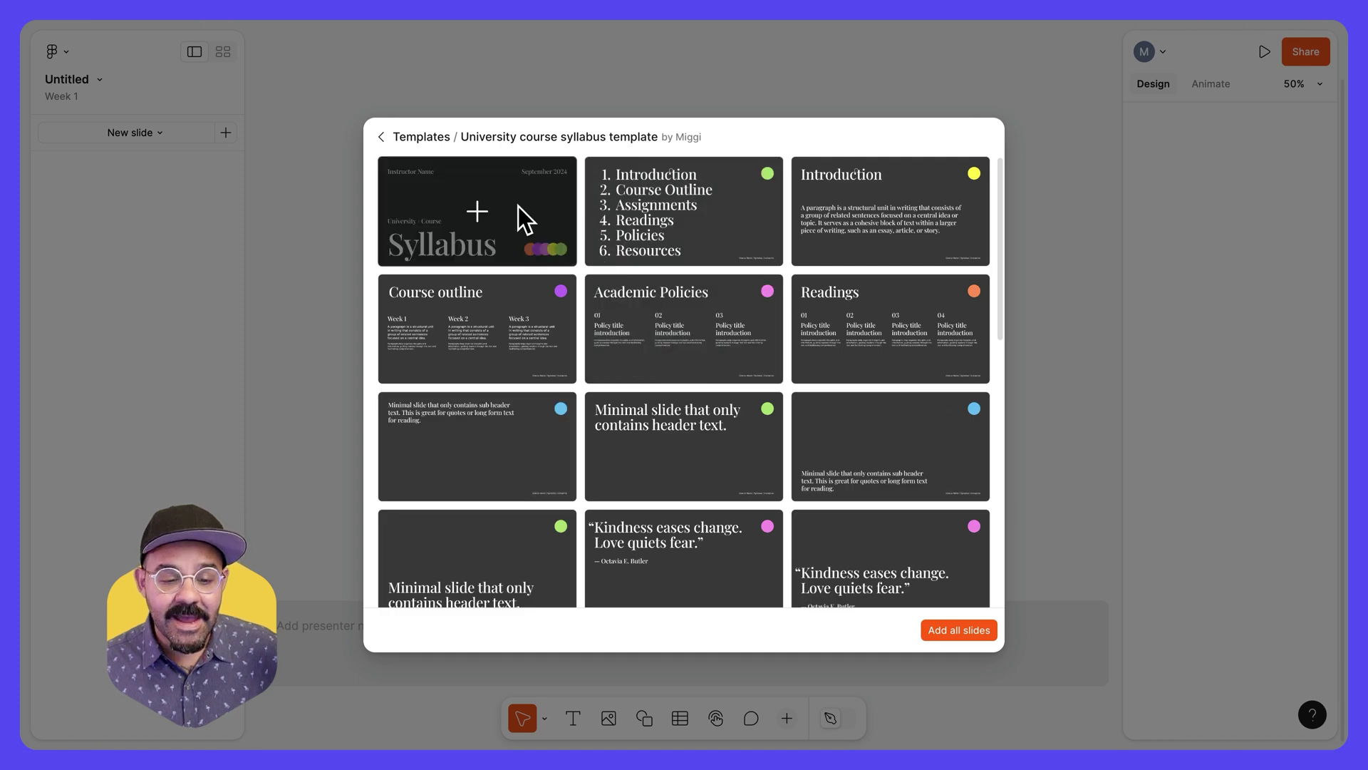
pyautogui.click(526, 219)
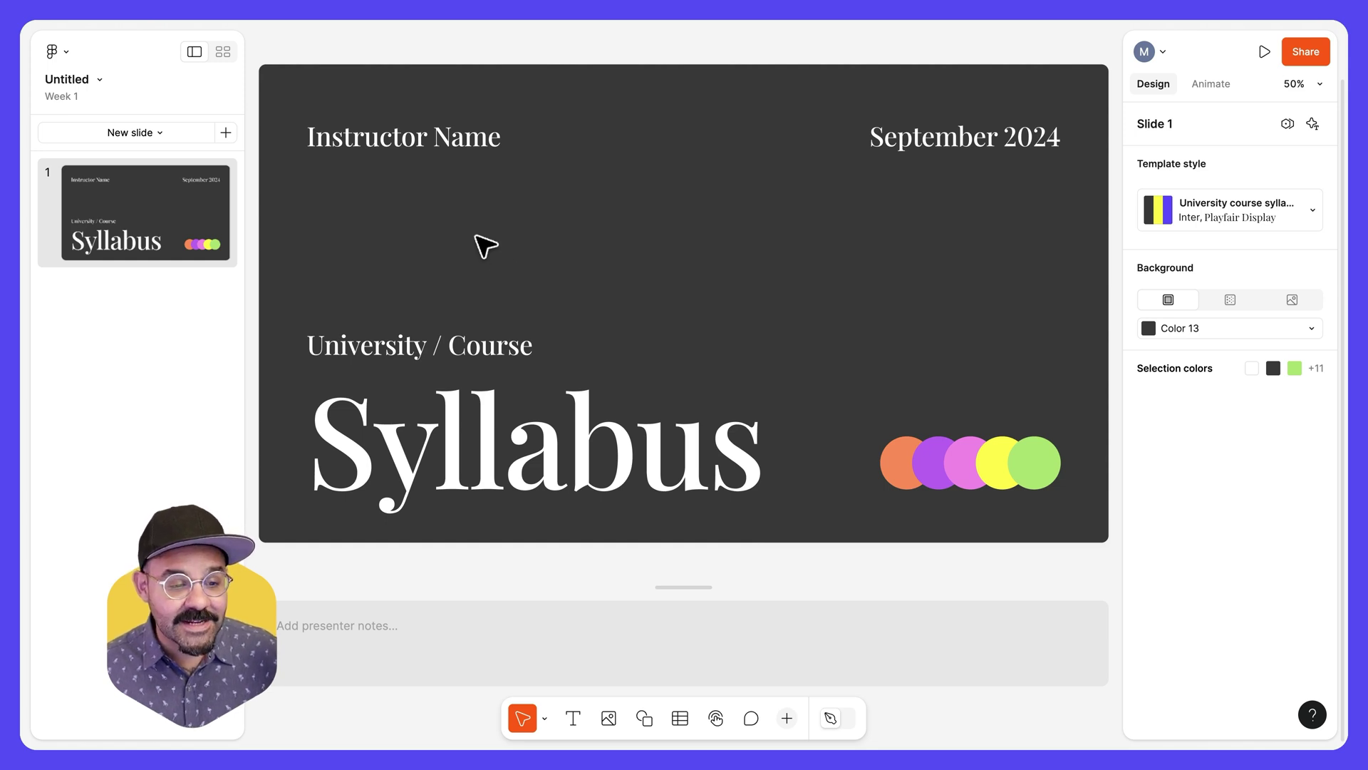
# - Rename the untitled slide deck to 'Syllabus'
pyautogui.doubleClick(86, 80)
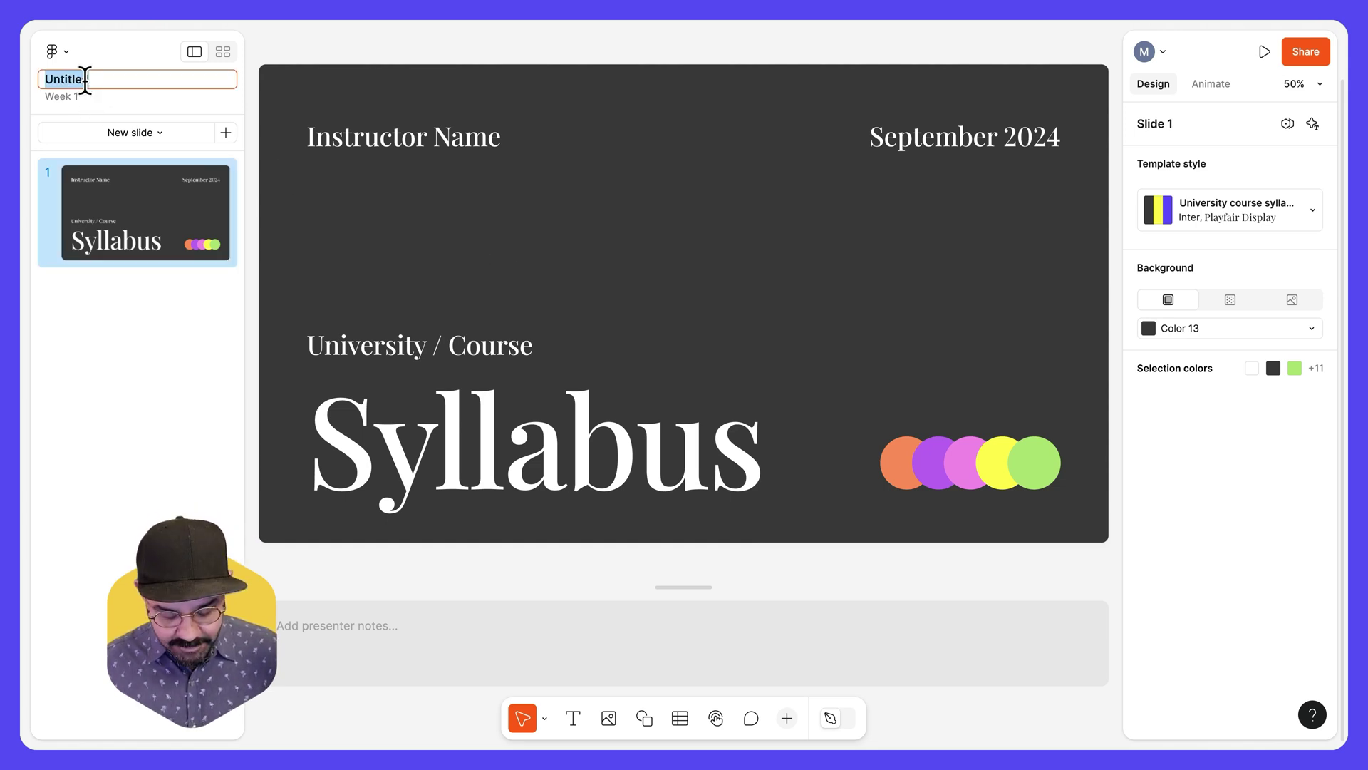
pyautogui.write('Syllabus')
pyautogui.press('Return')
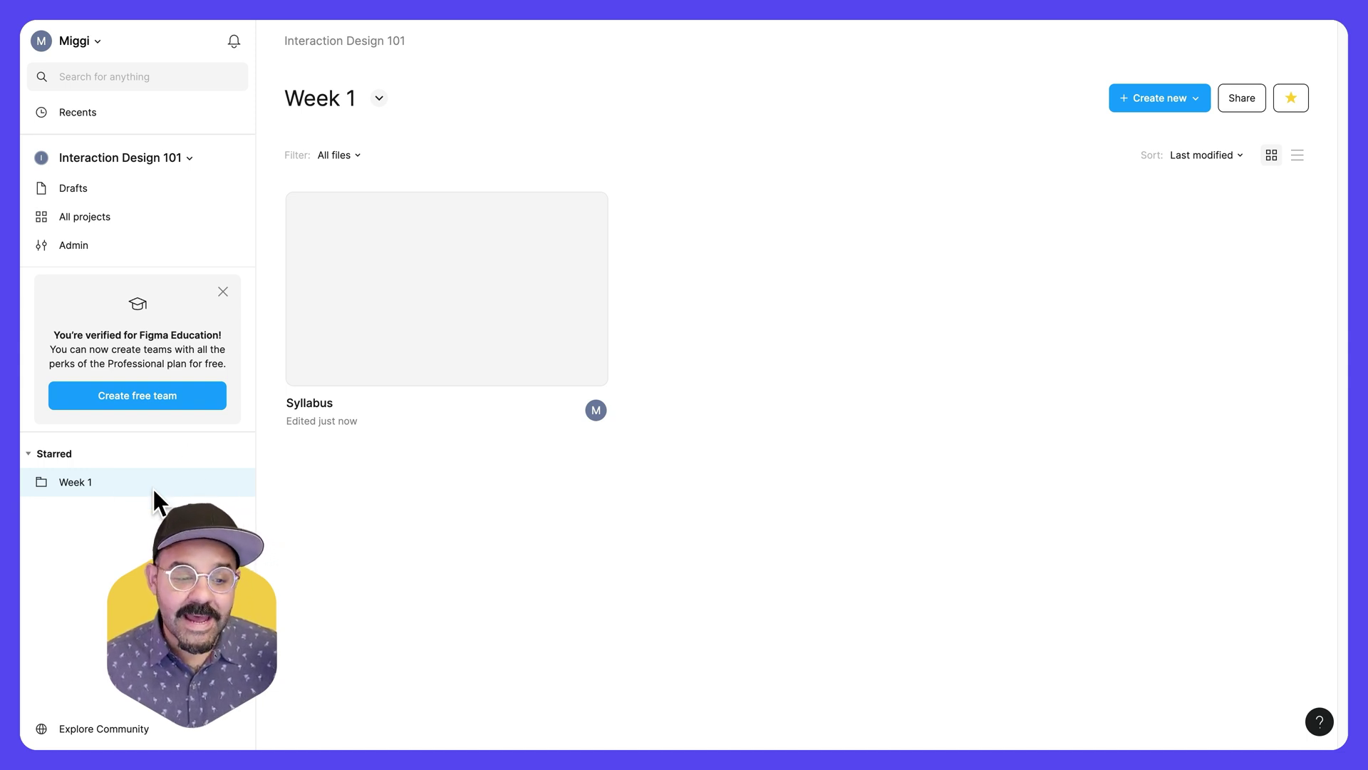
# - From the team's project list, start a new project named 'Activities'
pyautogui.click(158, 217)
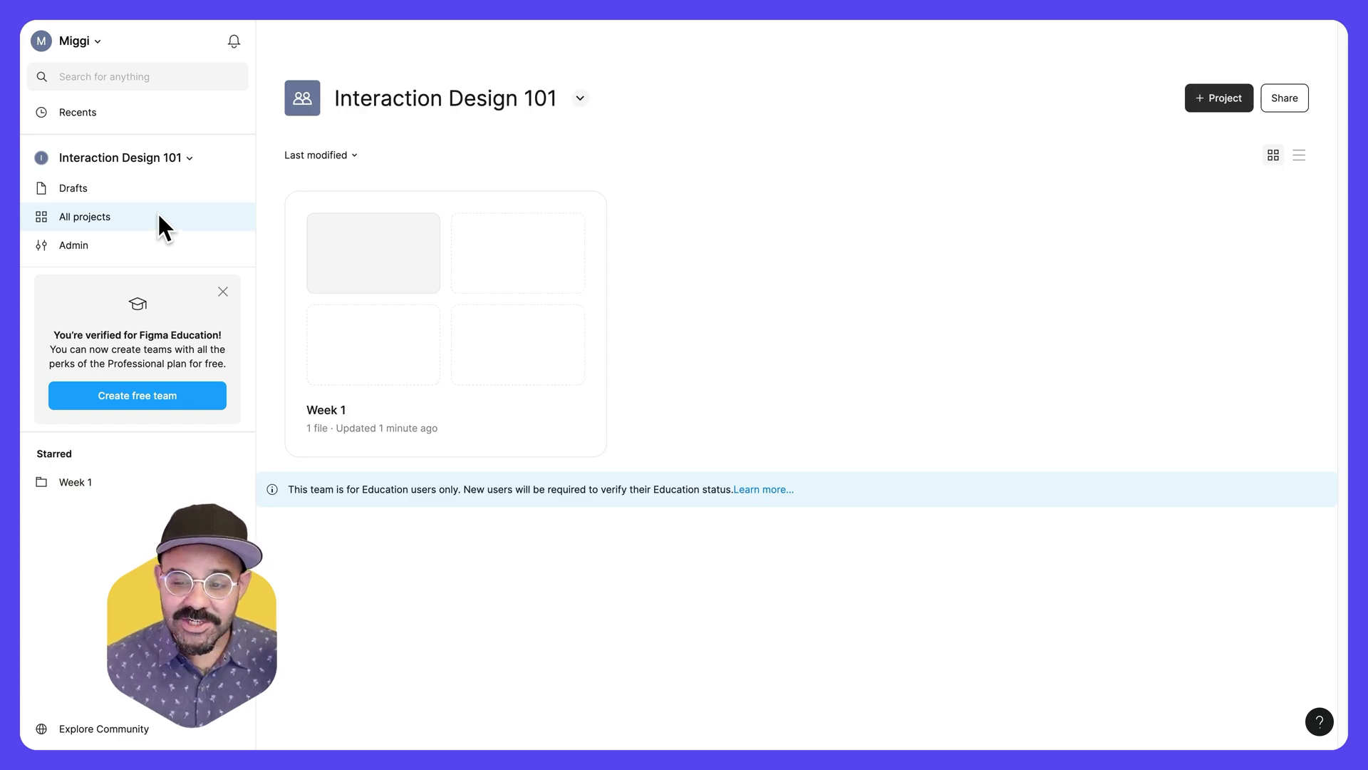
pyautogui.click(1211, 104)
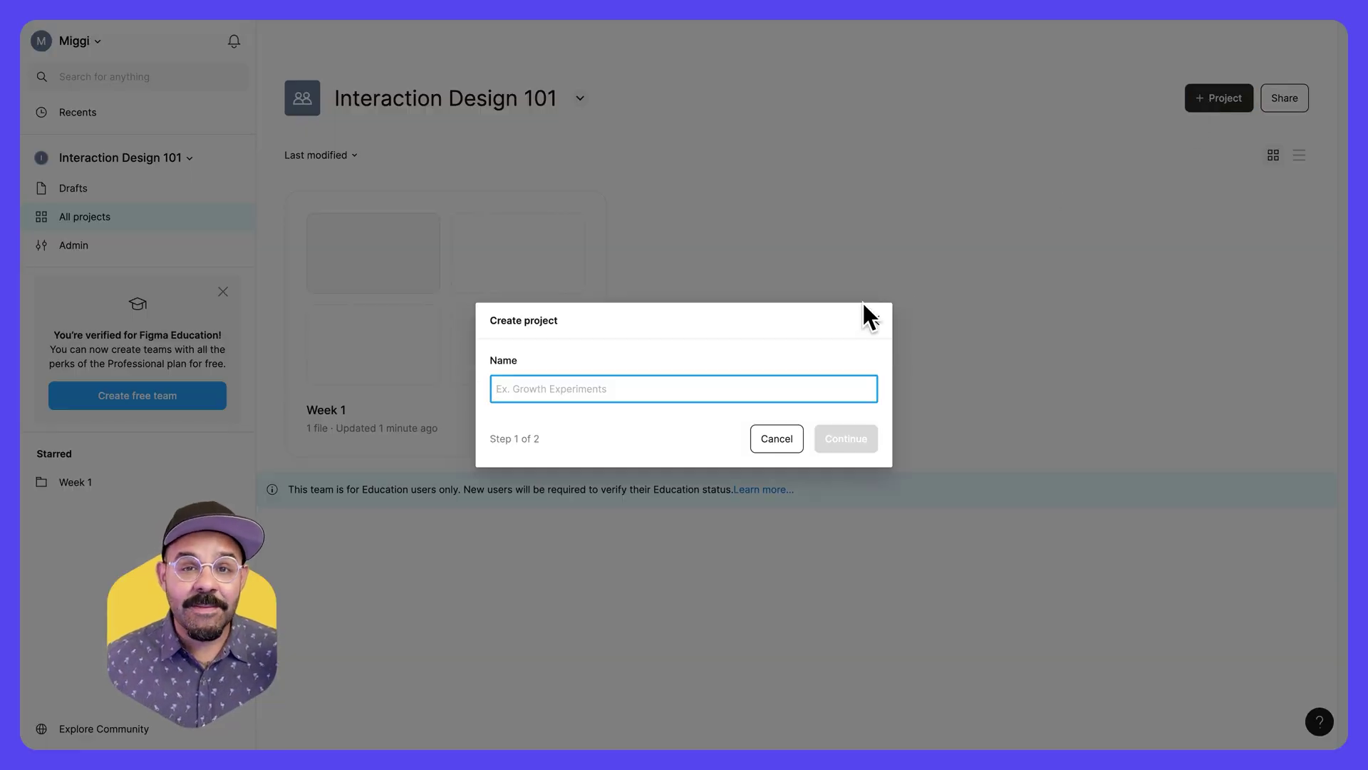
pyautogui.write('Activities')
pyautogui.click(838, 436)
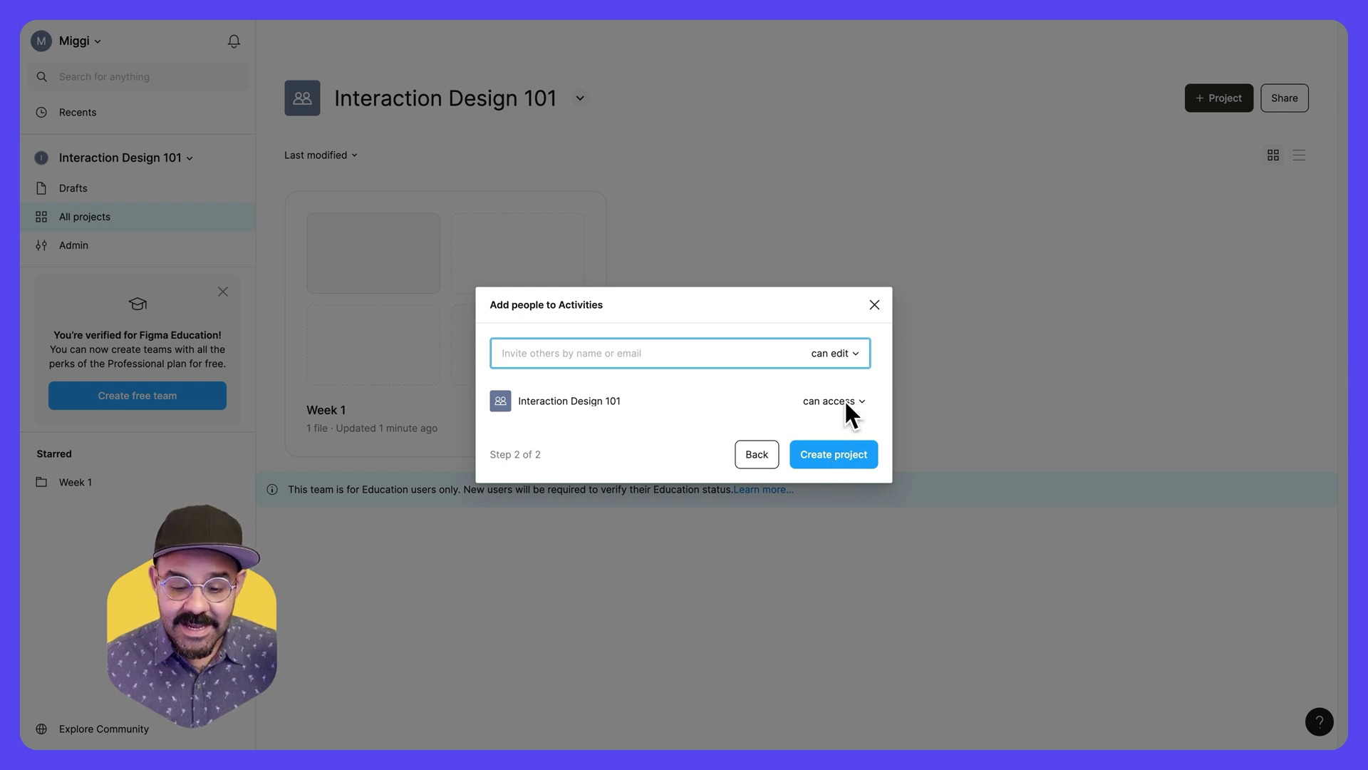
# - Keep the team at 'can access', create the Activities project, and open Week 1
pyautogui.click(848, 406)
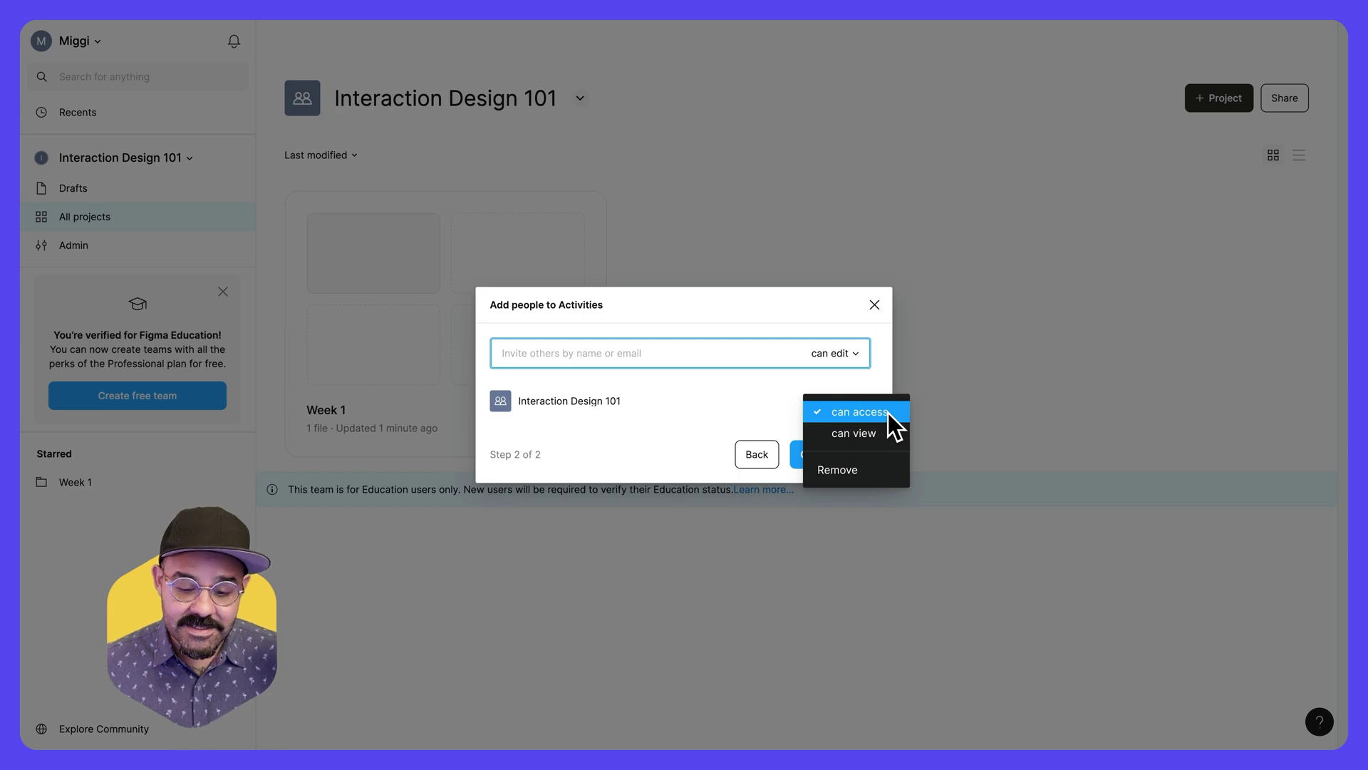
pyautogui.click(884, 433)
pyautogui.click(858, 398)
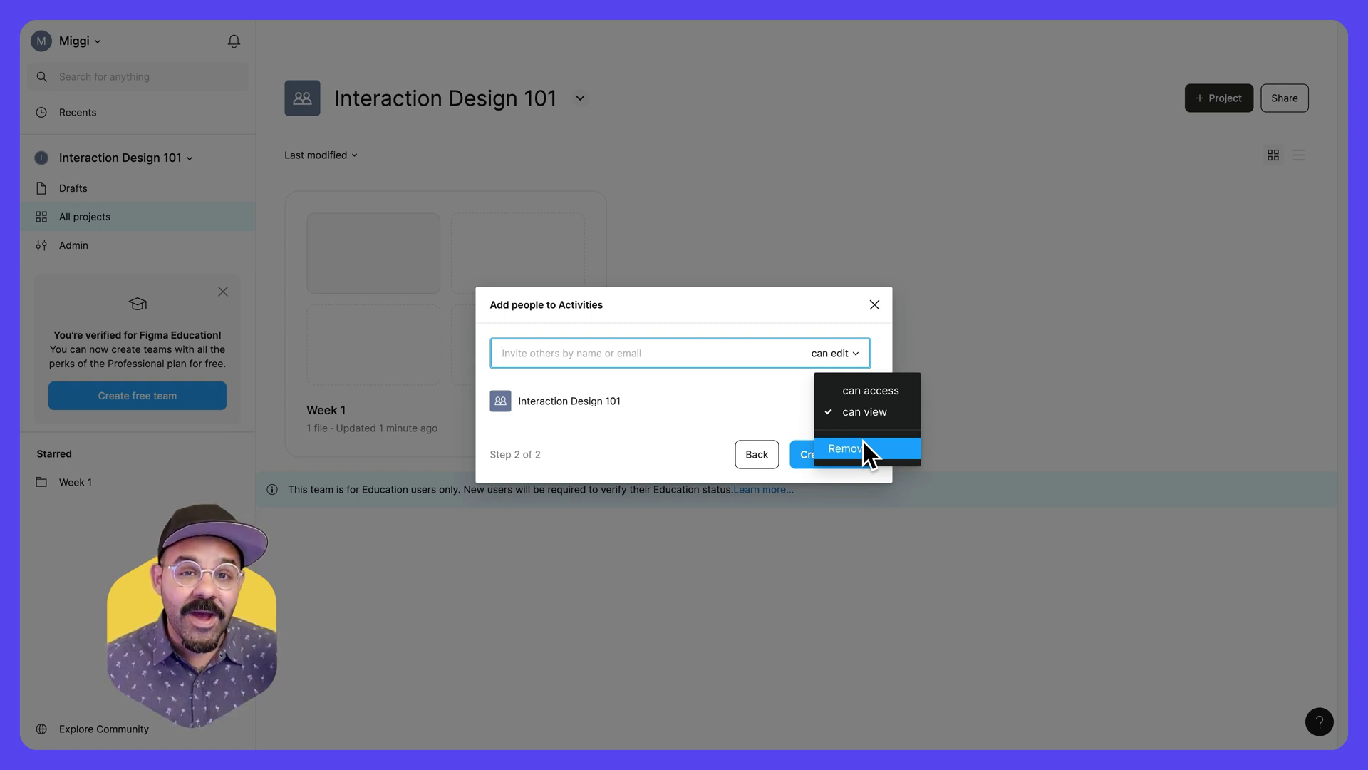
pyautogui.click(873, 391)
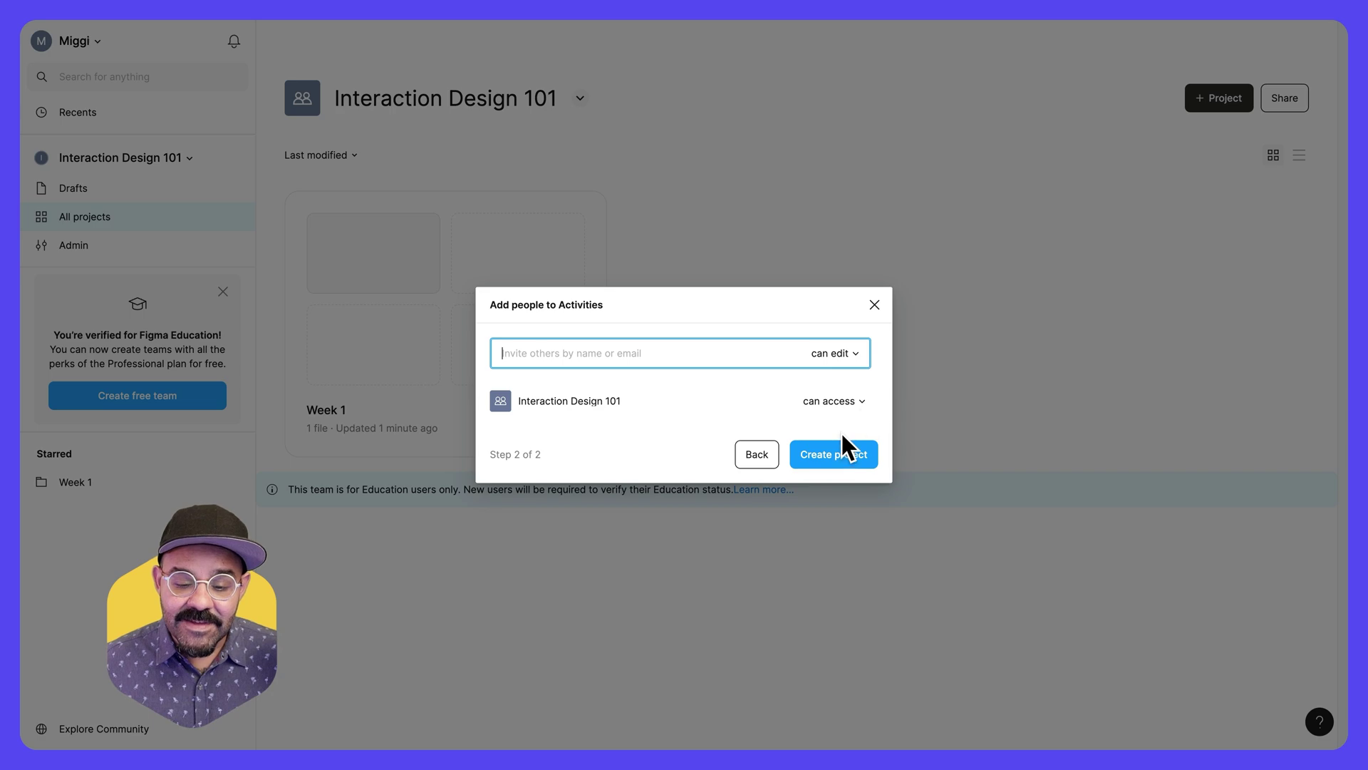
pyautogui.click(840, 454)
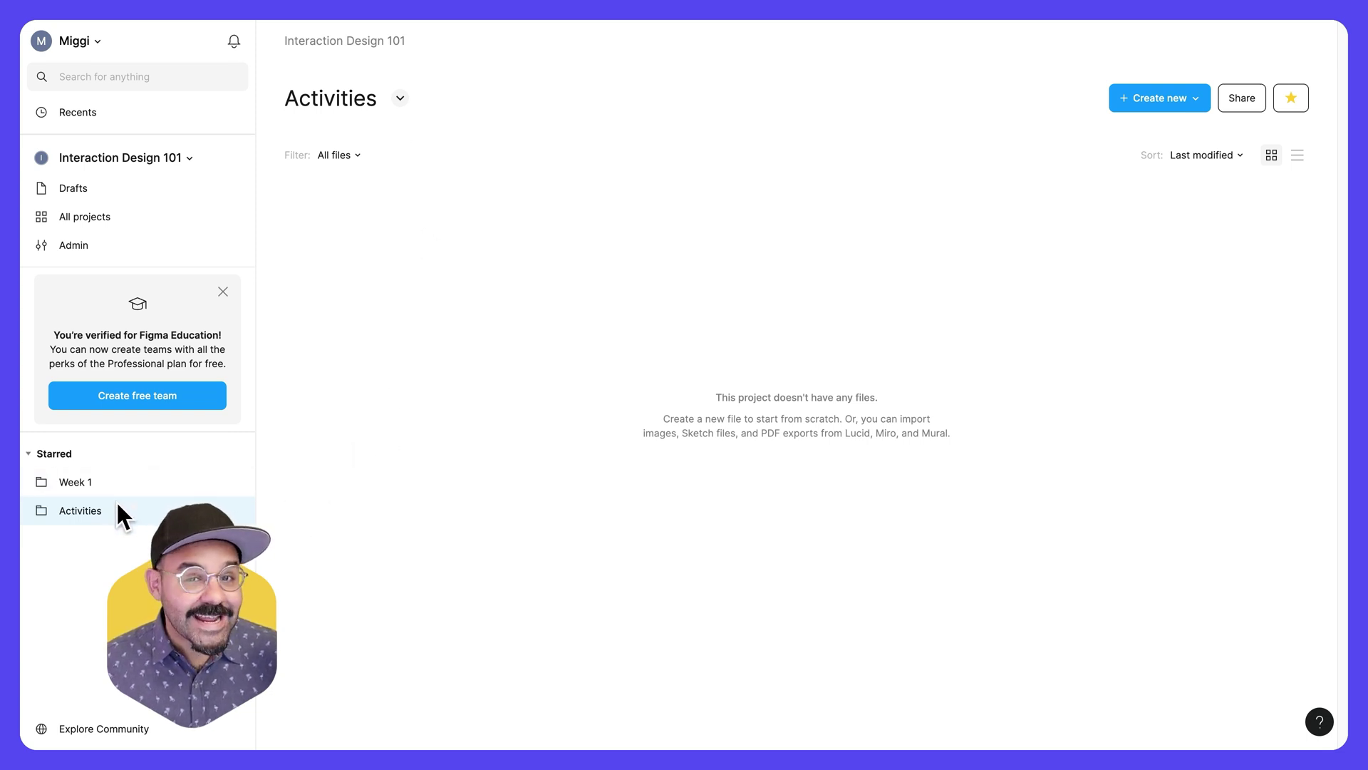
pyautogui.click(124, 482)
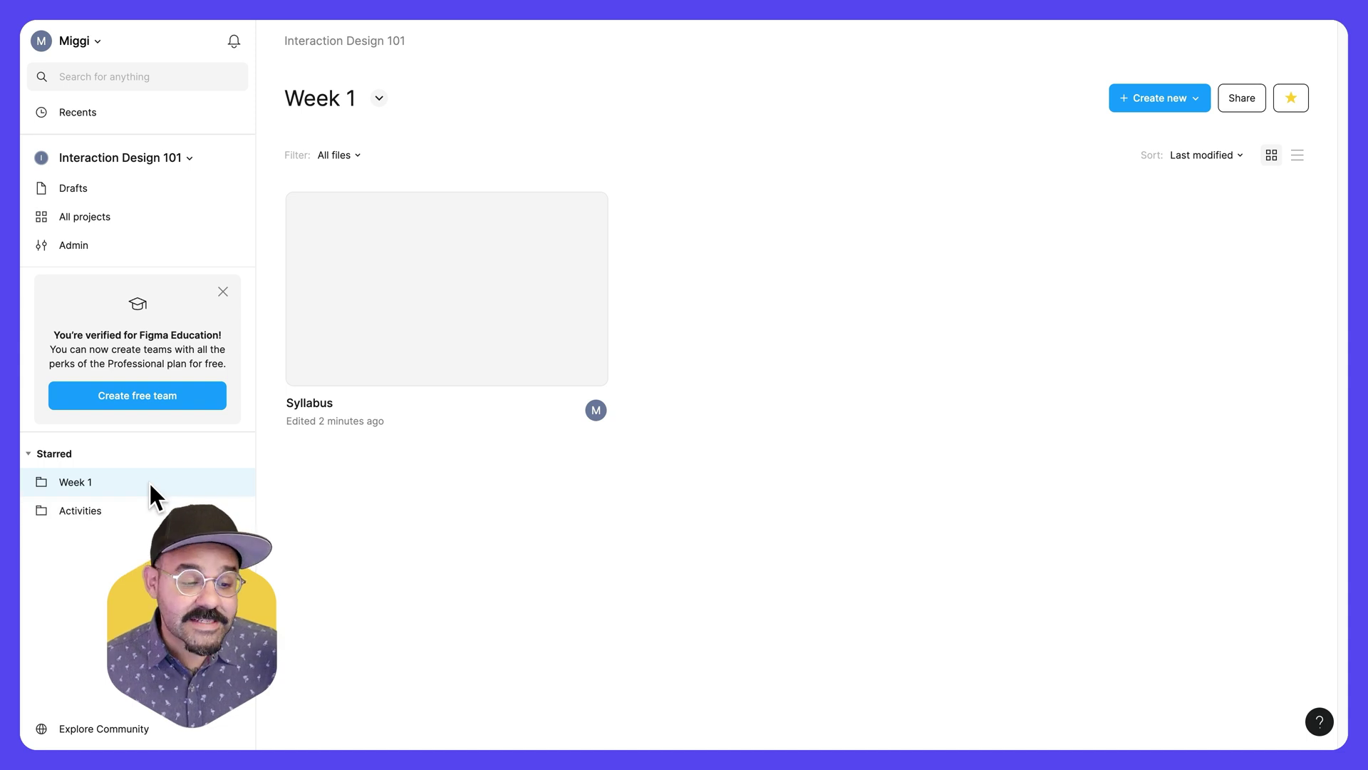
# - Drag the Figma basics file from Drafts into the starred Week 1 project
pyautogui.click(153, 188)
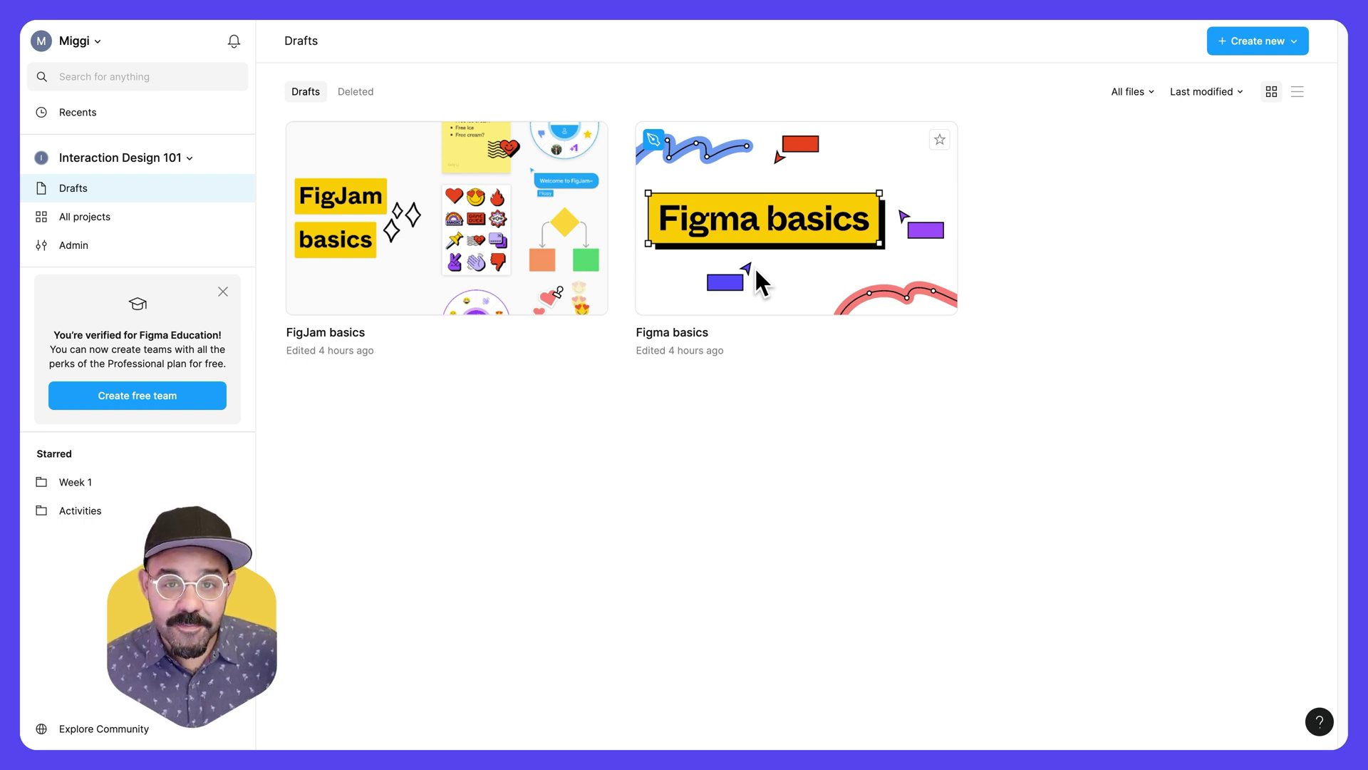
pyautogui.moveTo(754, 266); pyautogui.dragTo(83, 483)
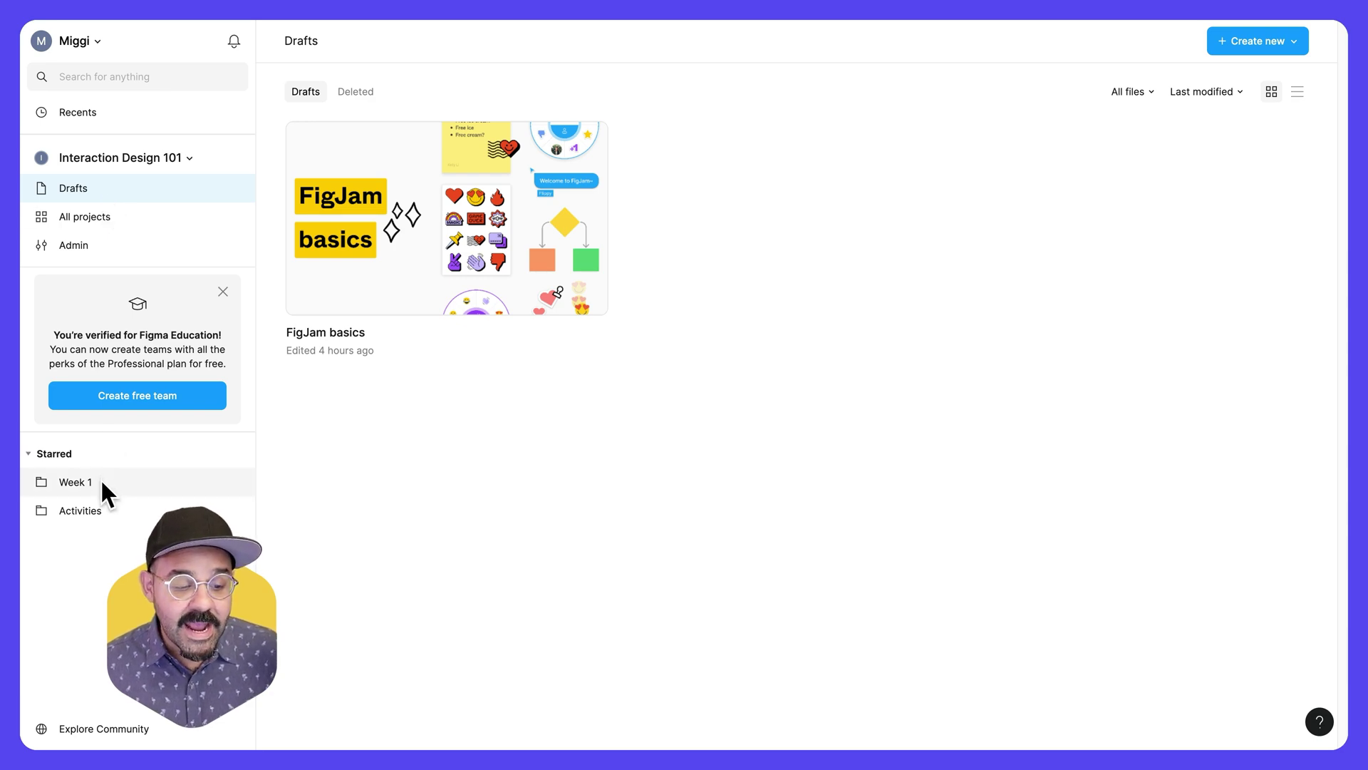
# - Open the Week 1 project from All projects
pyautogui.click(119, 218)
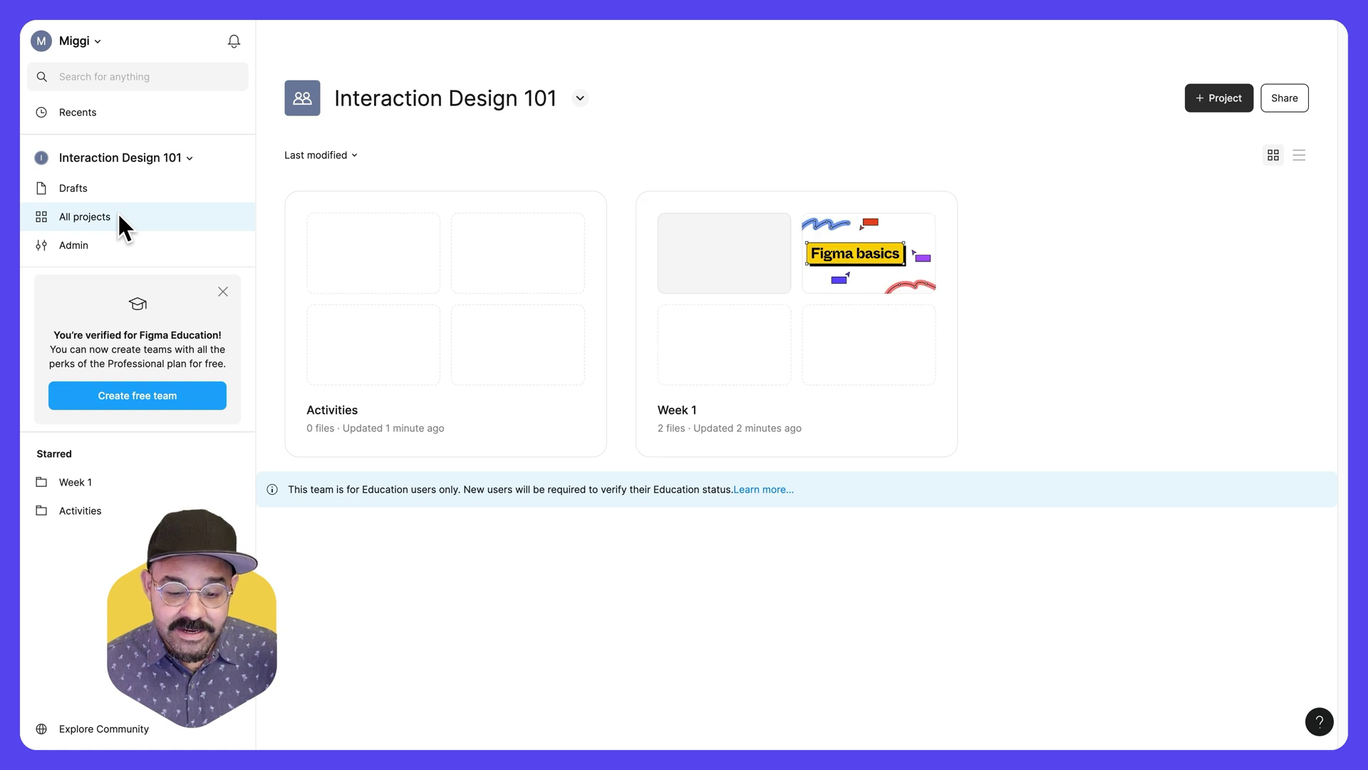
pyautogui.click(814, 414)
pyautogui.doubleClick(813, 409)
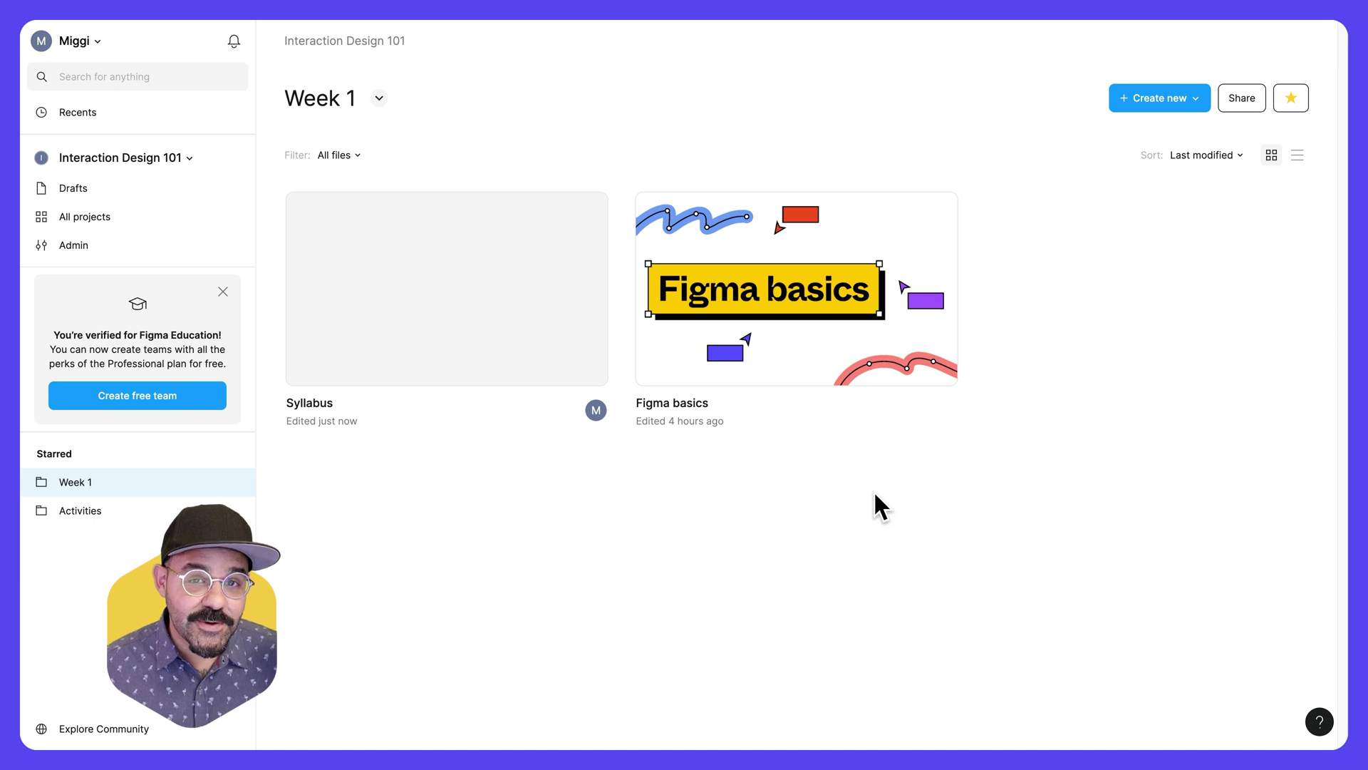
# - Show Week 1's files as a list sorted newest first by Last modified
pyautogui.click(1297, 156)
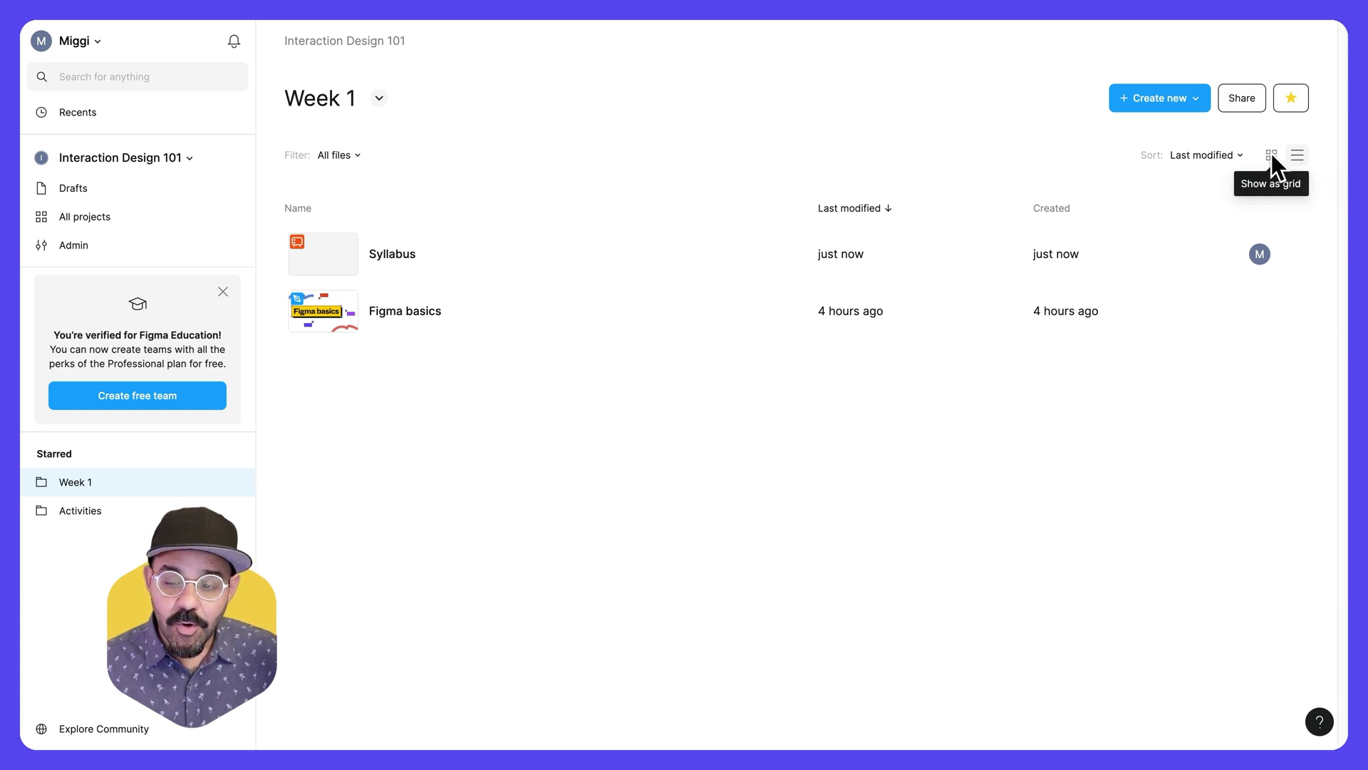
pyautogui.click(1271, 154)
pyautogui.click(1298, 155)
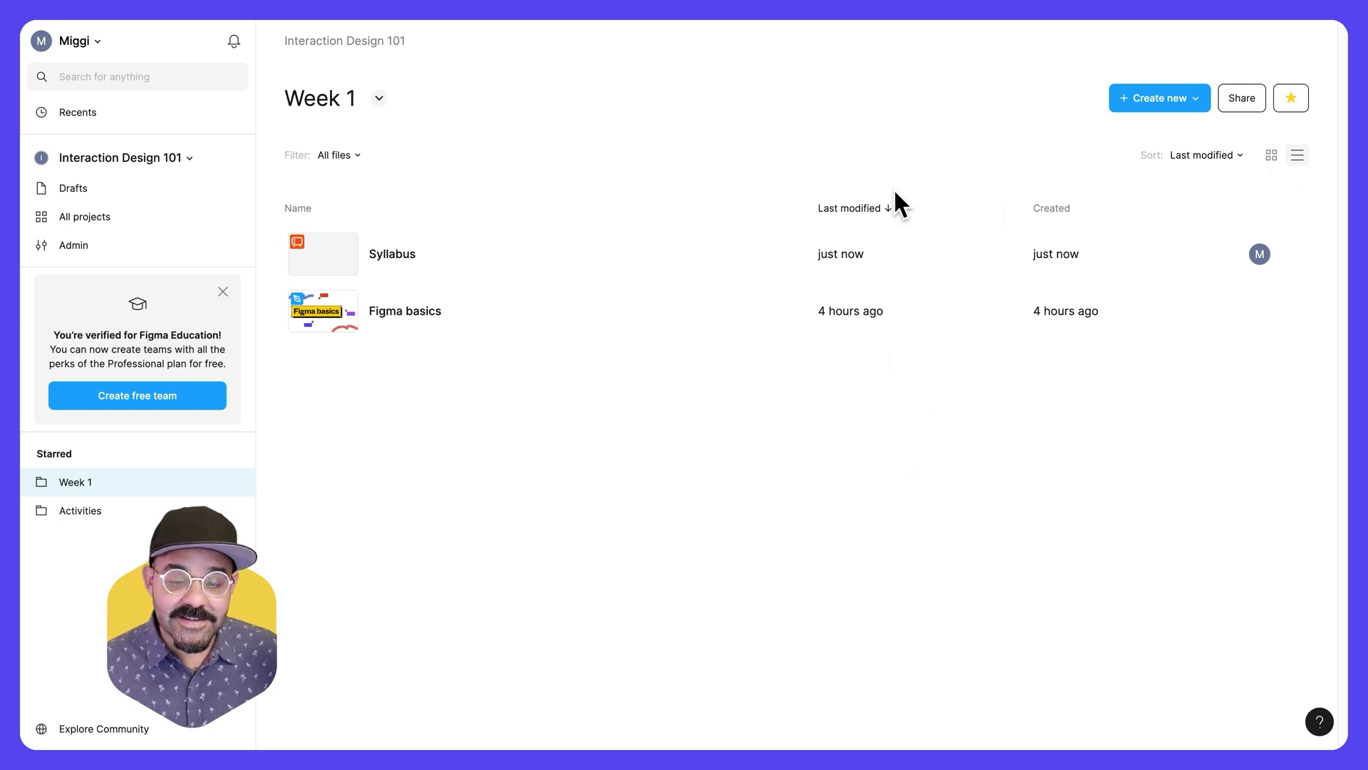
pyautogui.click(887, 206)
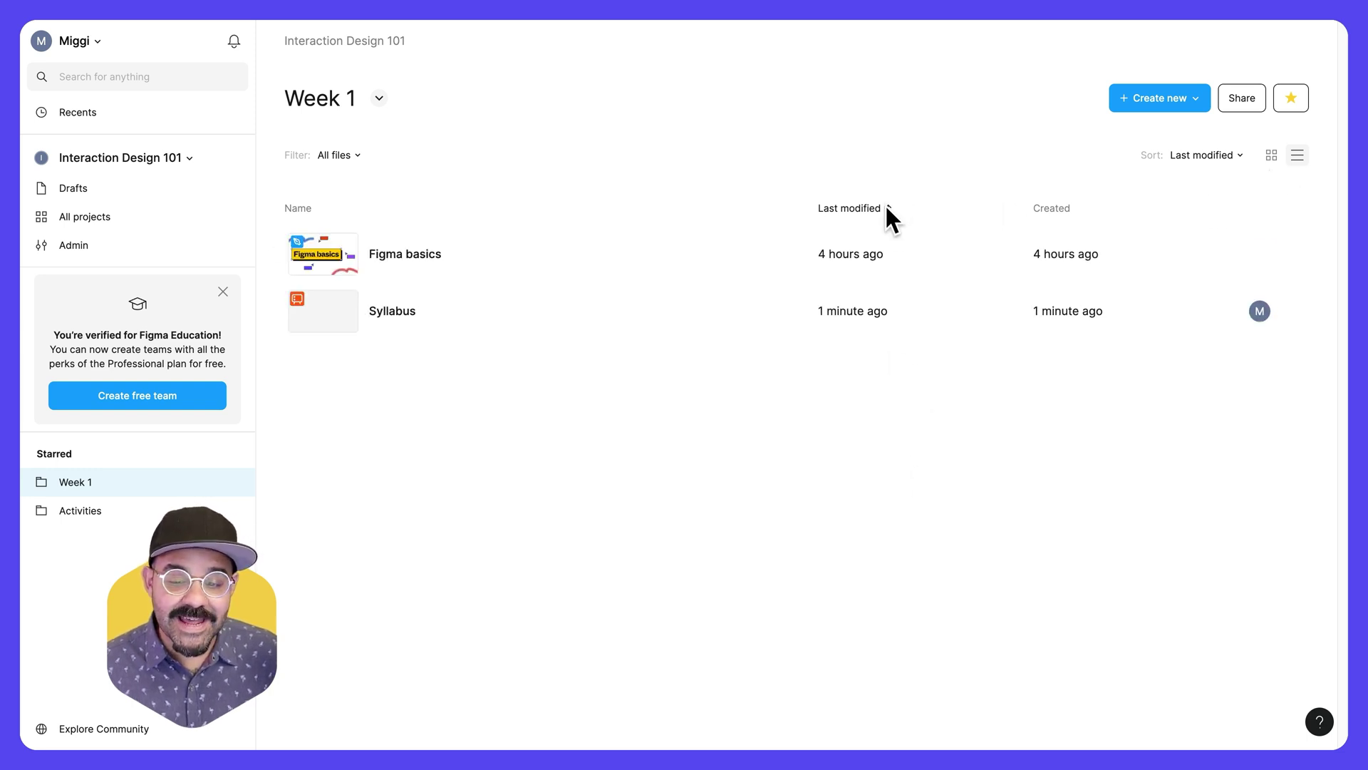
pyautogui.click(884, 207)
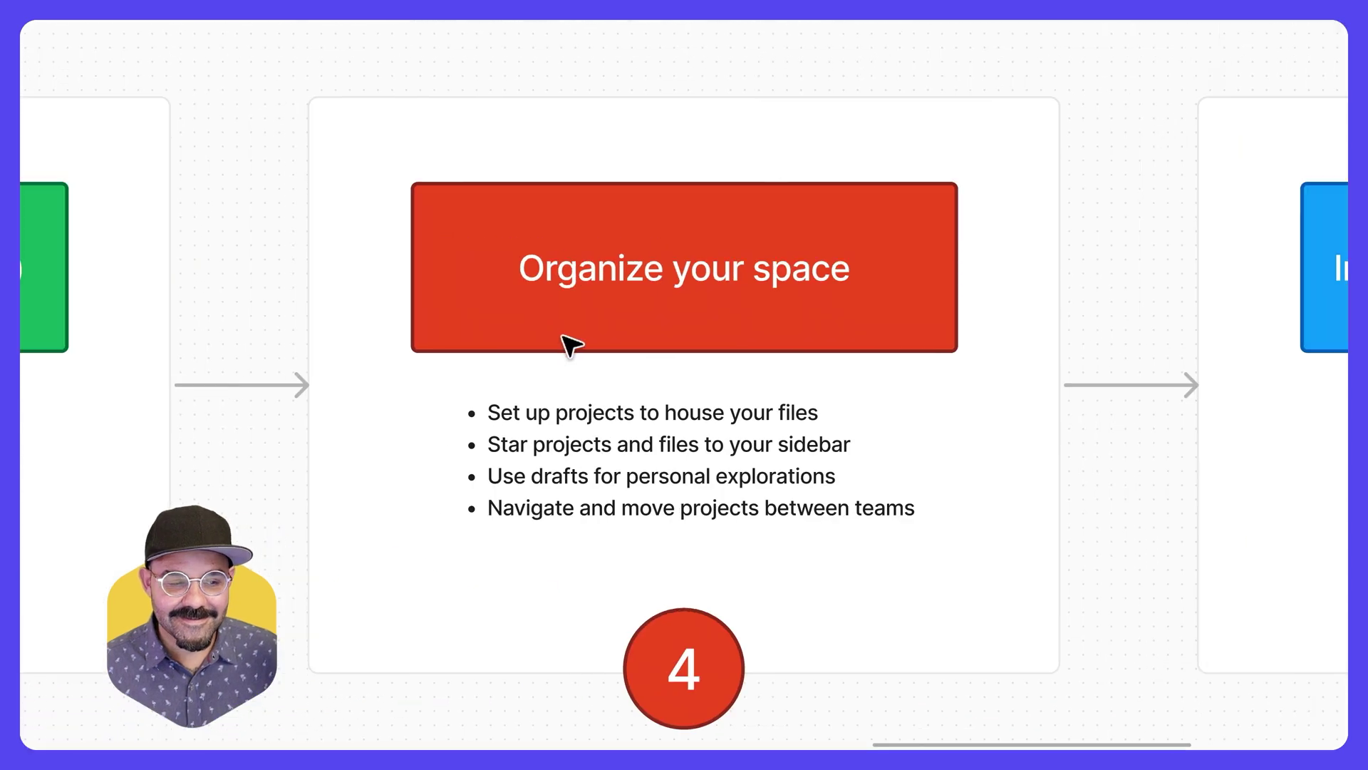
# - Advance the walkthrough to 'Invite students / collaborators', then return to the Interaction Design 101 team page
pyautogui.click(497, 378)
pyautogui.press('n')
pyautogui.press('Escape')
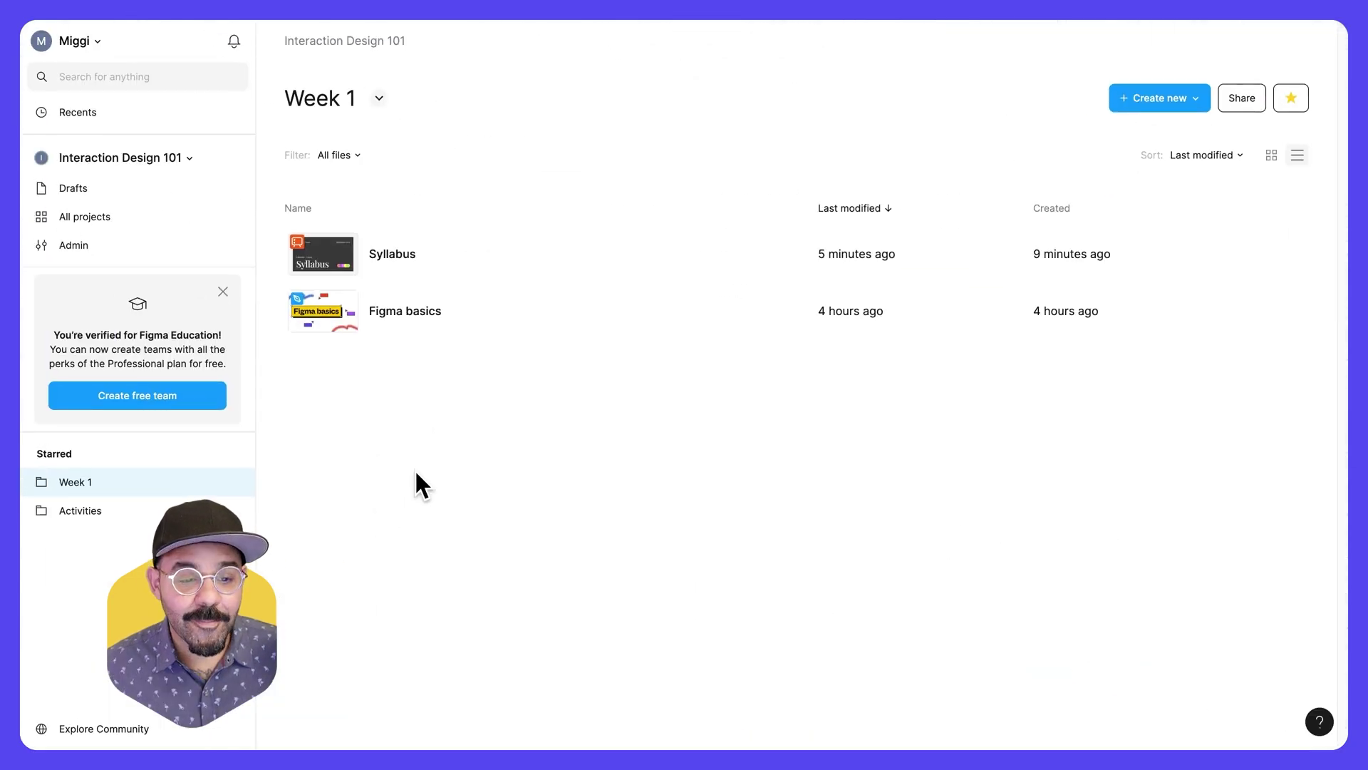
pyautogui.click(361, 41)
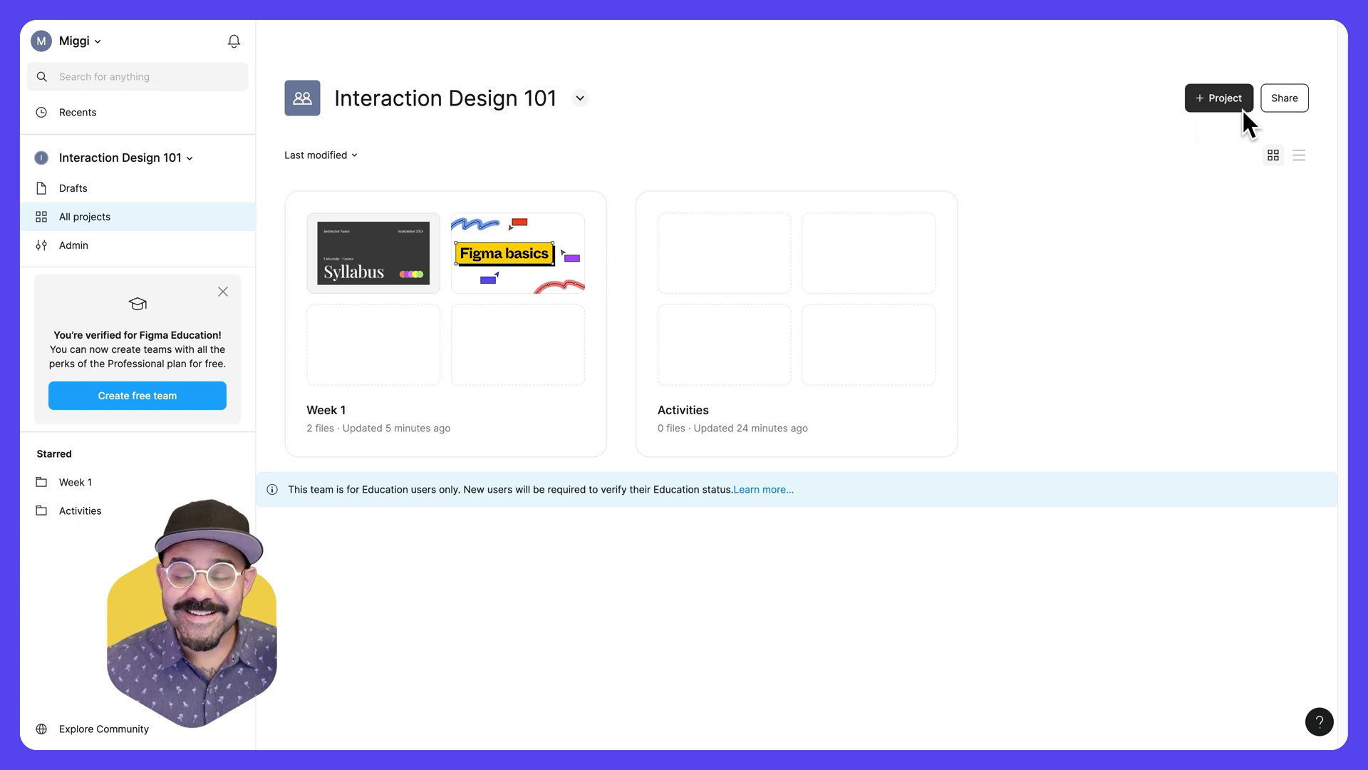
# - Copy the team invite link with 'can view' permission, leaving its settings unchanged, and close sharing
pyautogui.click(1282, 99)
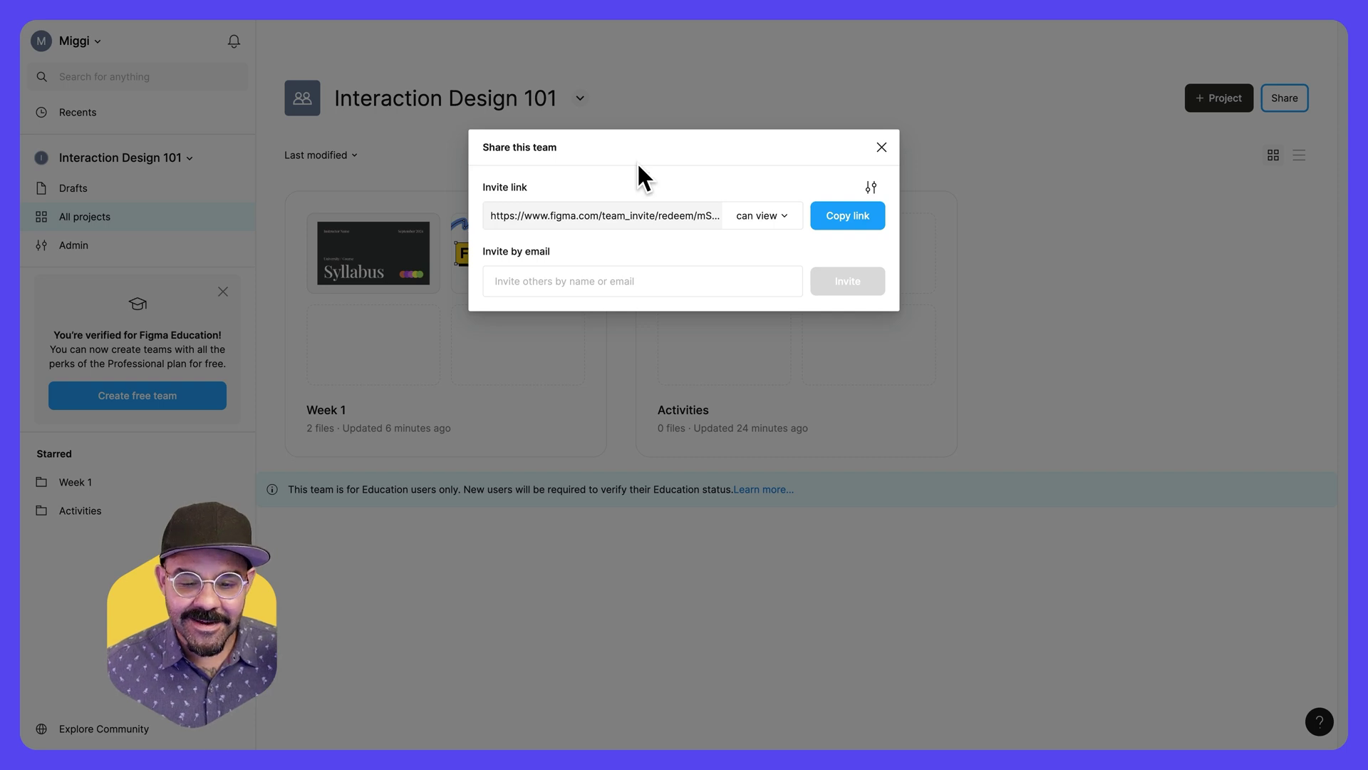
pyautogui.click(783, 218)
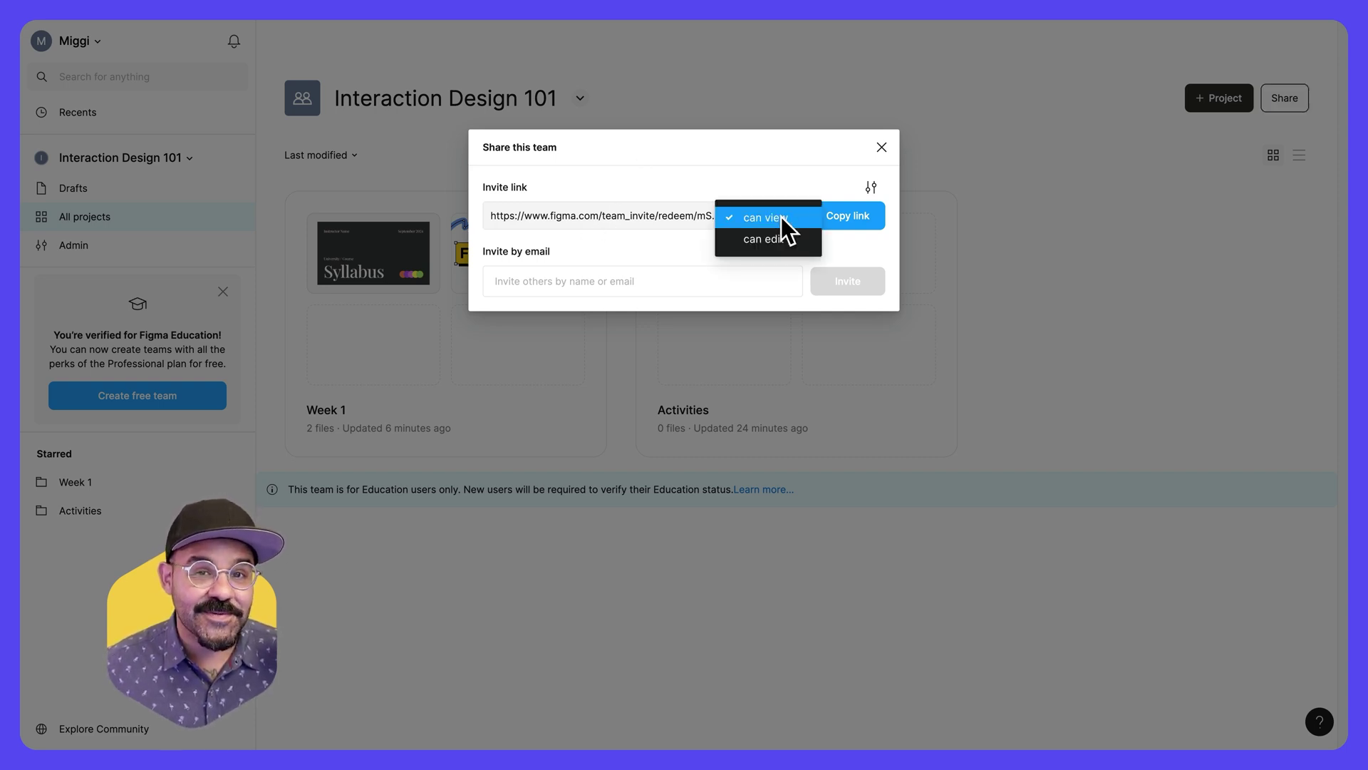
pyautogui.click(781, 217)
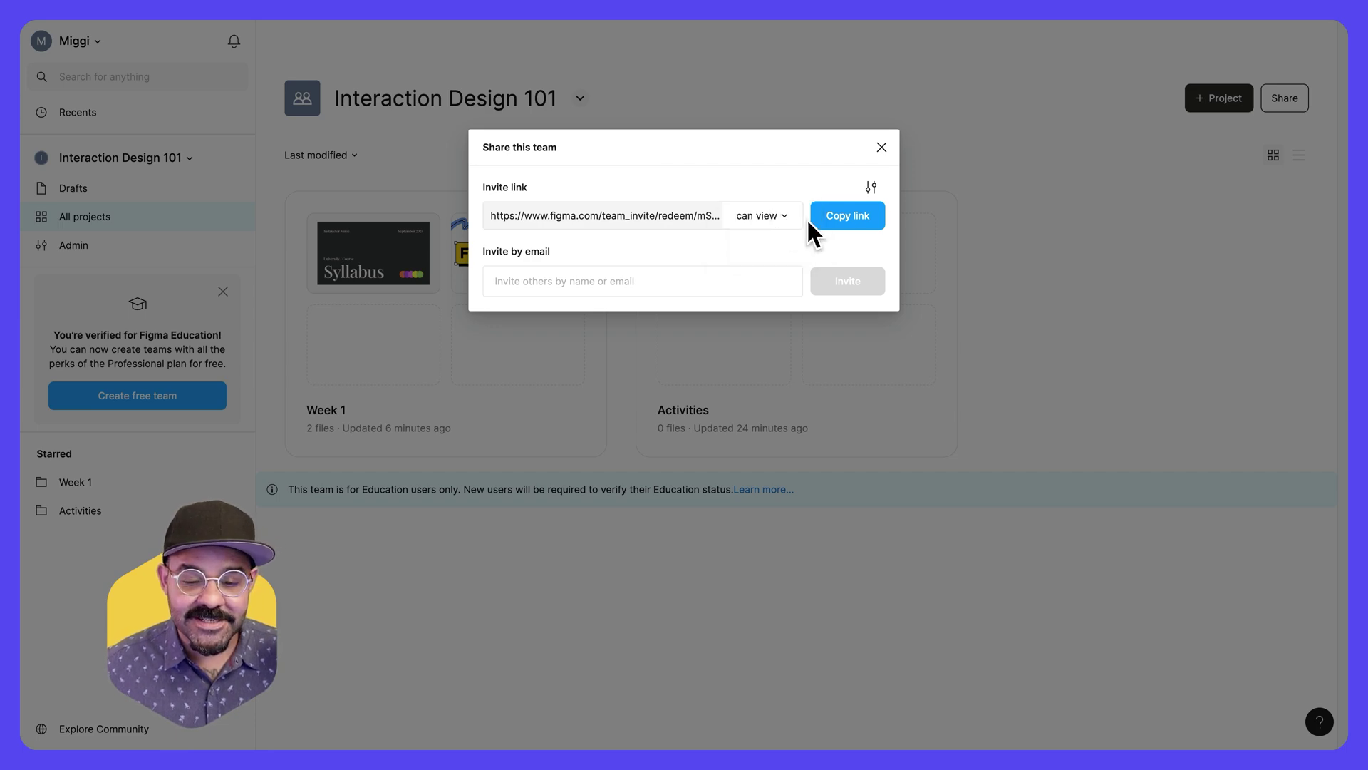
pyautogui.click(840, 216)
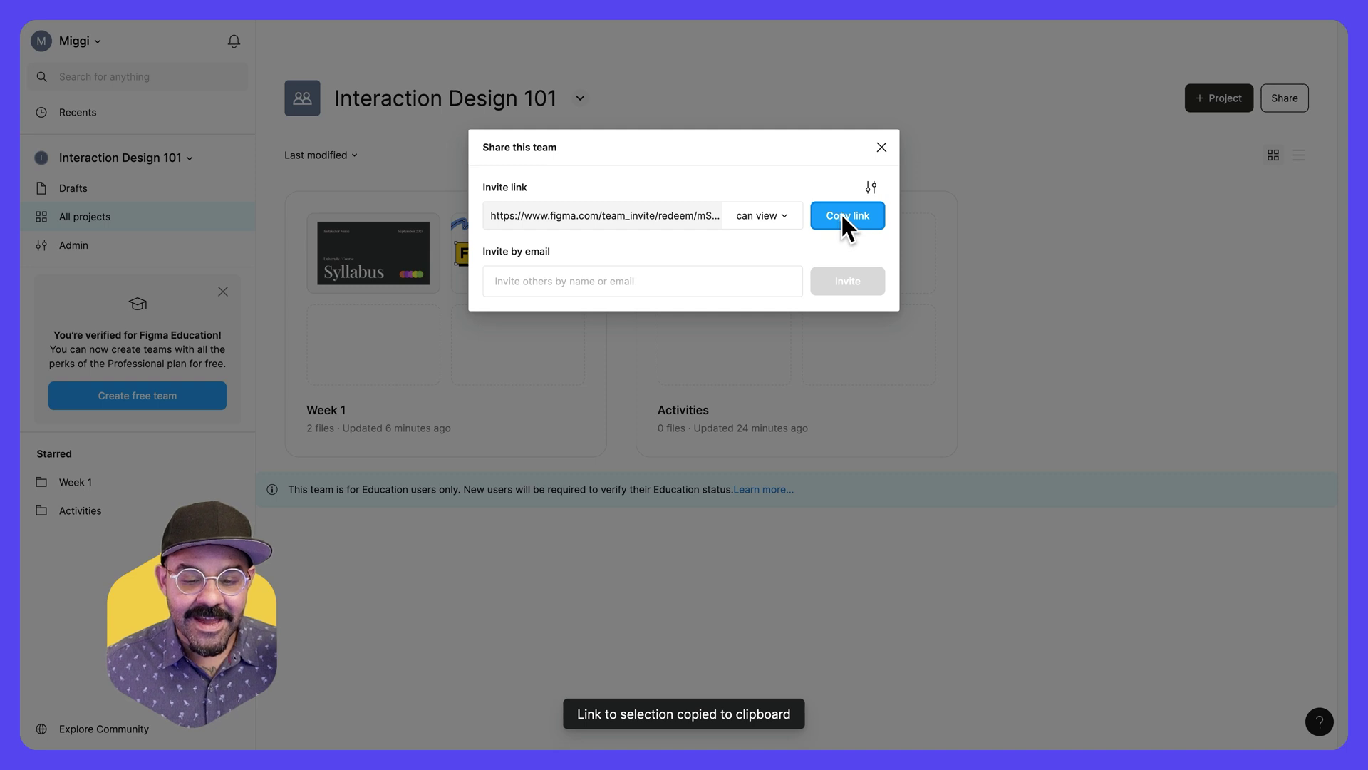
pyautogui.click(871, 188)
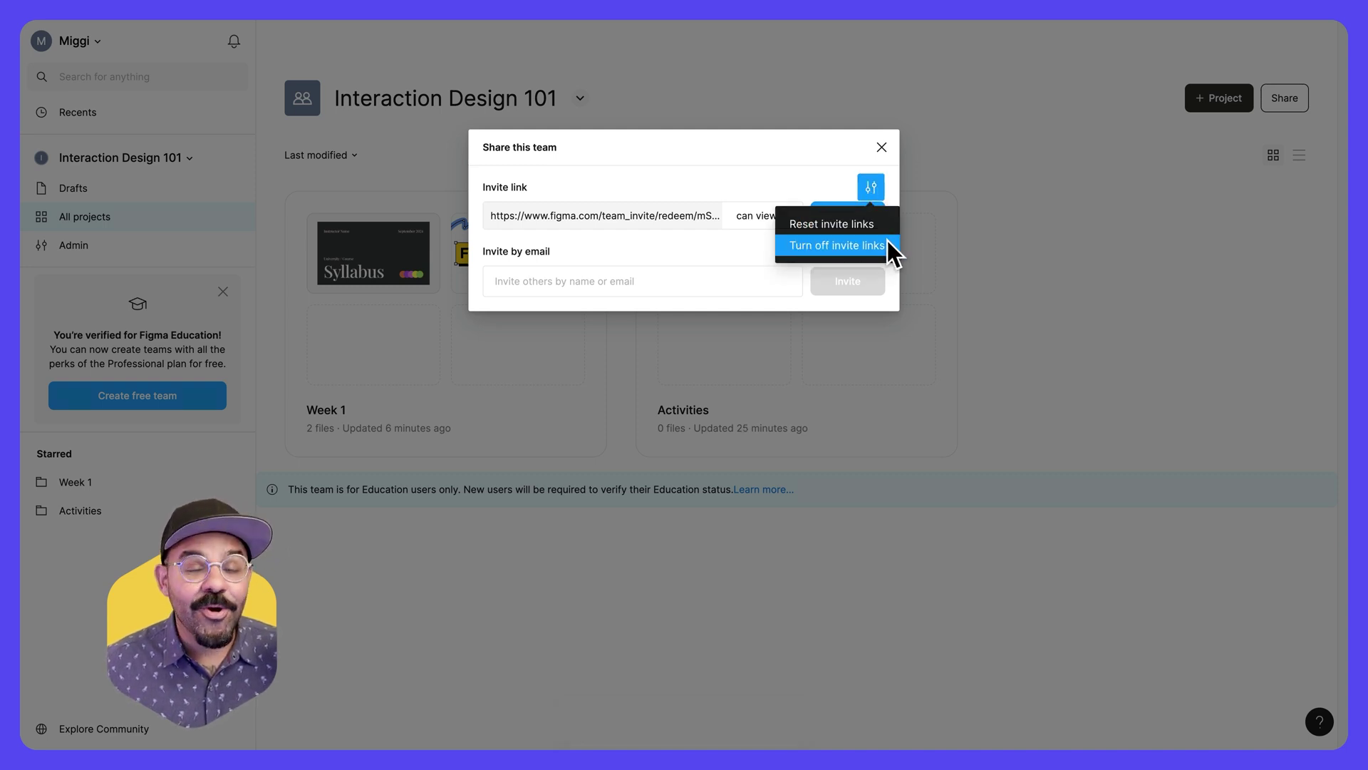
pyautogui.click(888, 178)
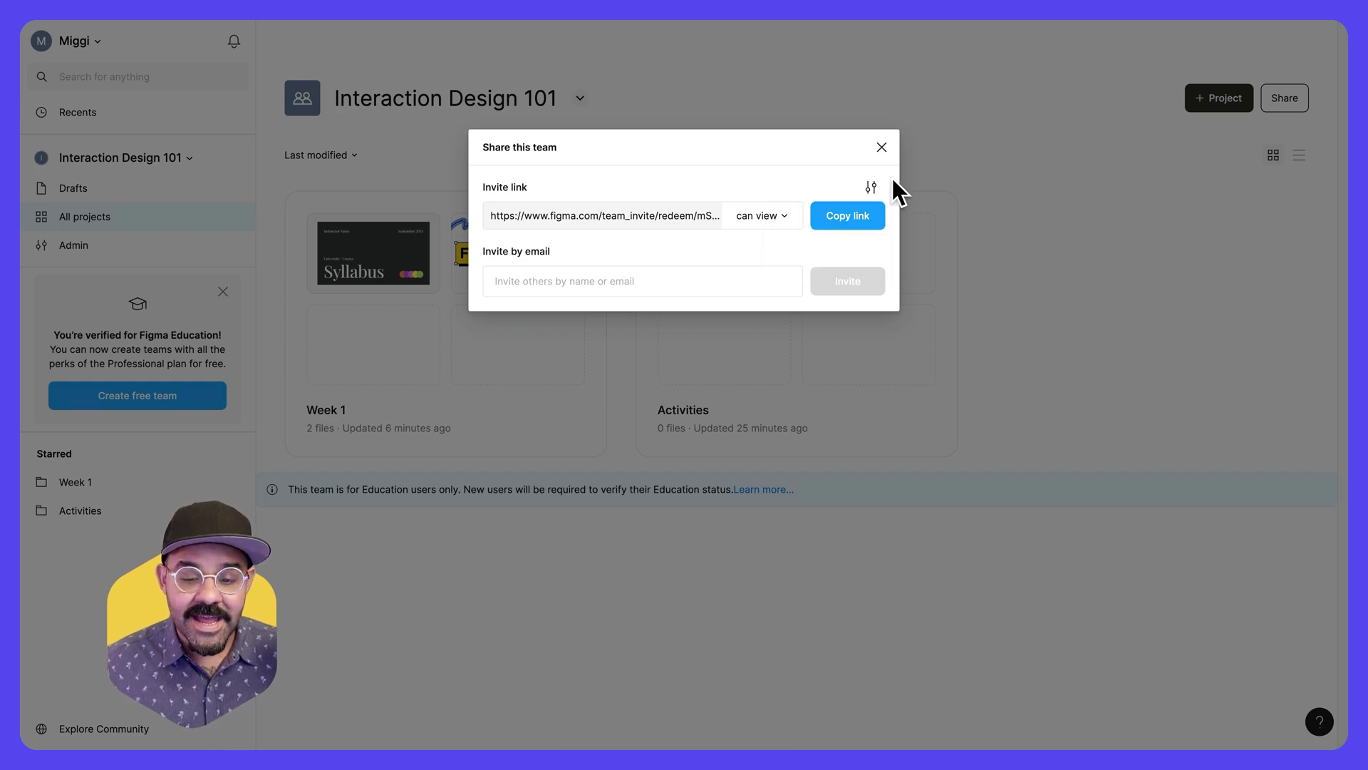
pyautogui.click(882, 147)
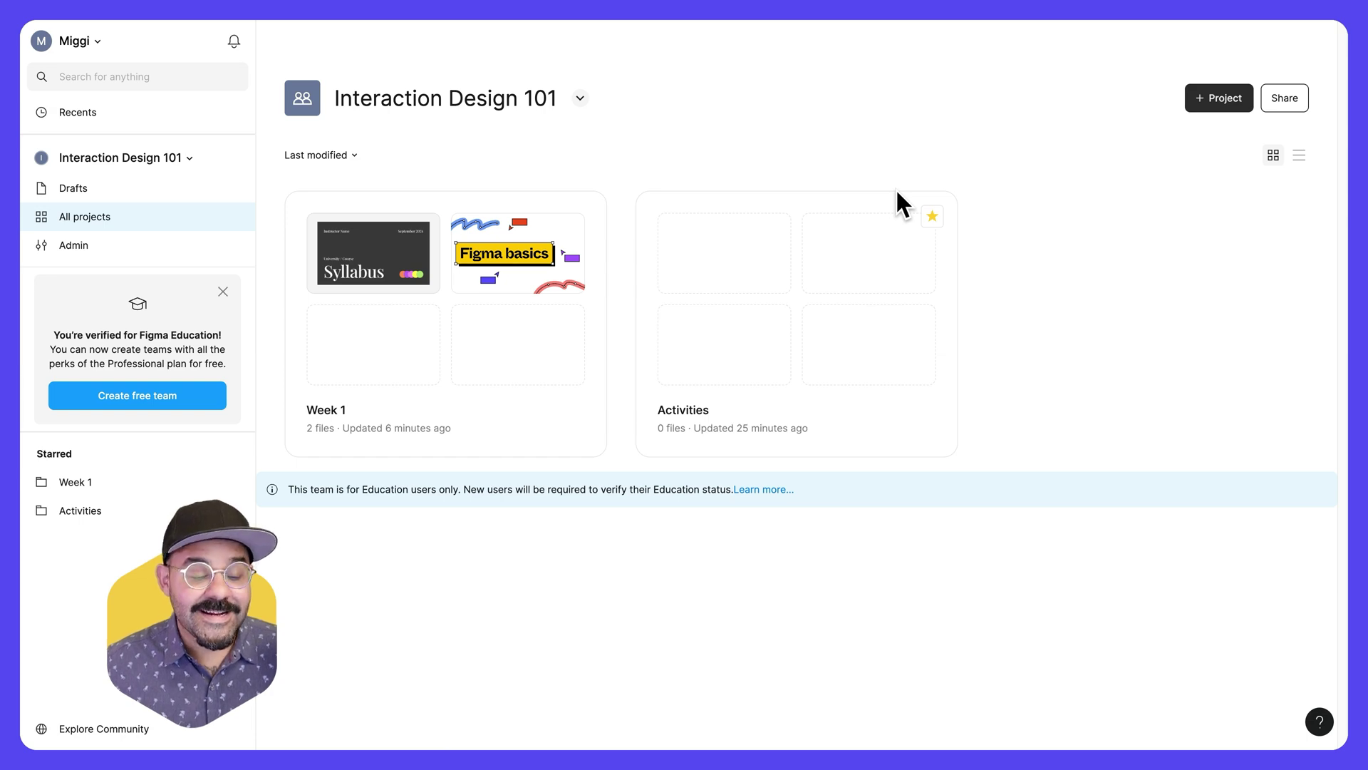
pyautogui.click(100, 249)
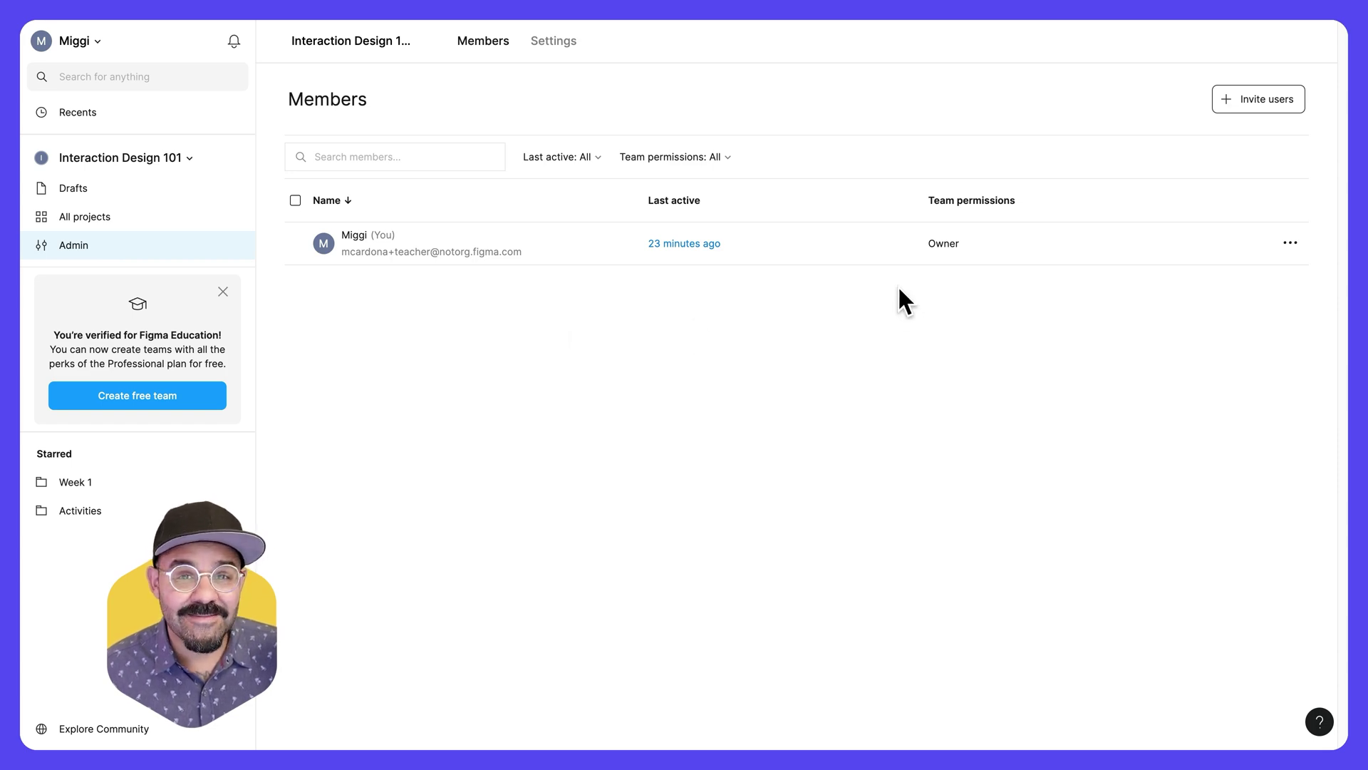
pyautogui.click(1261, 107)
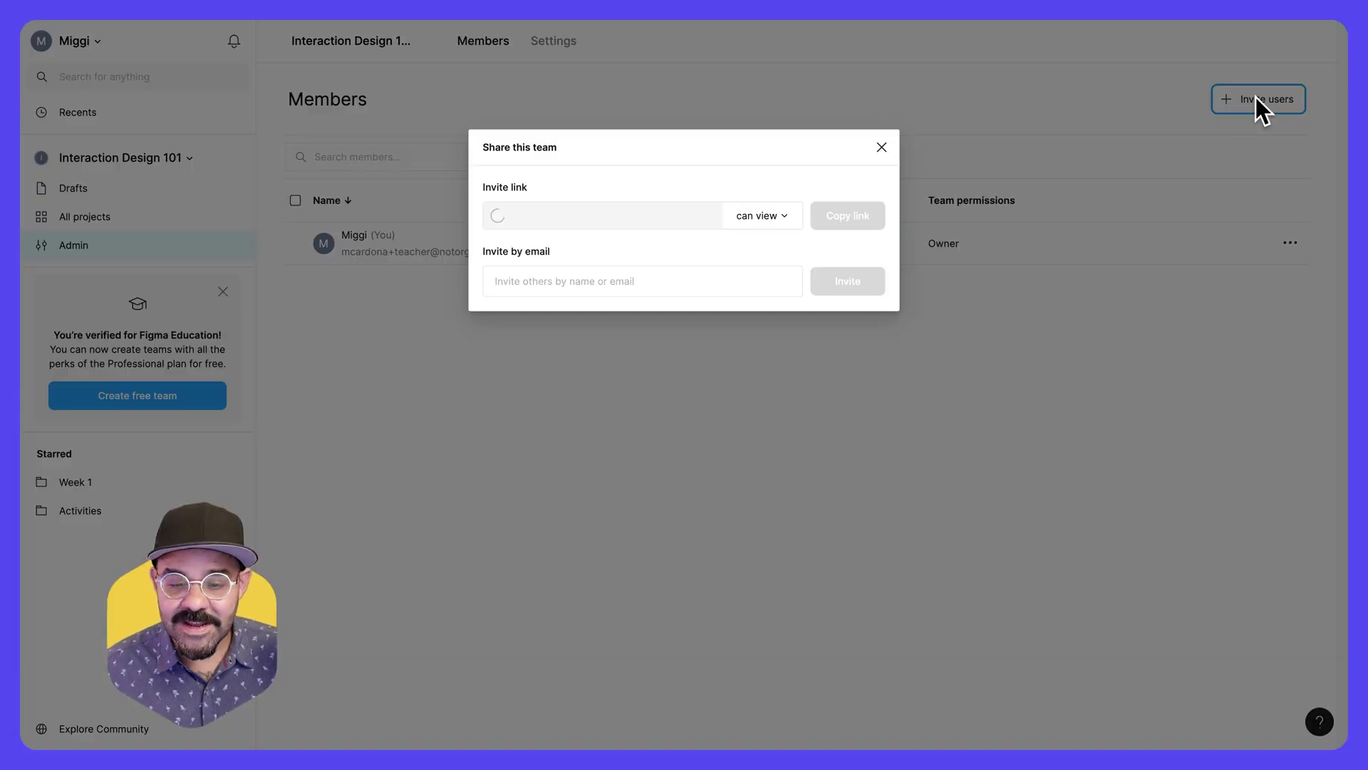
pyautogui.click(646, 277)
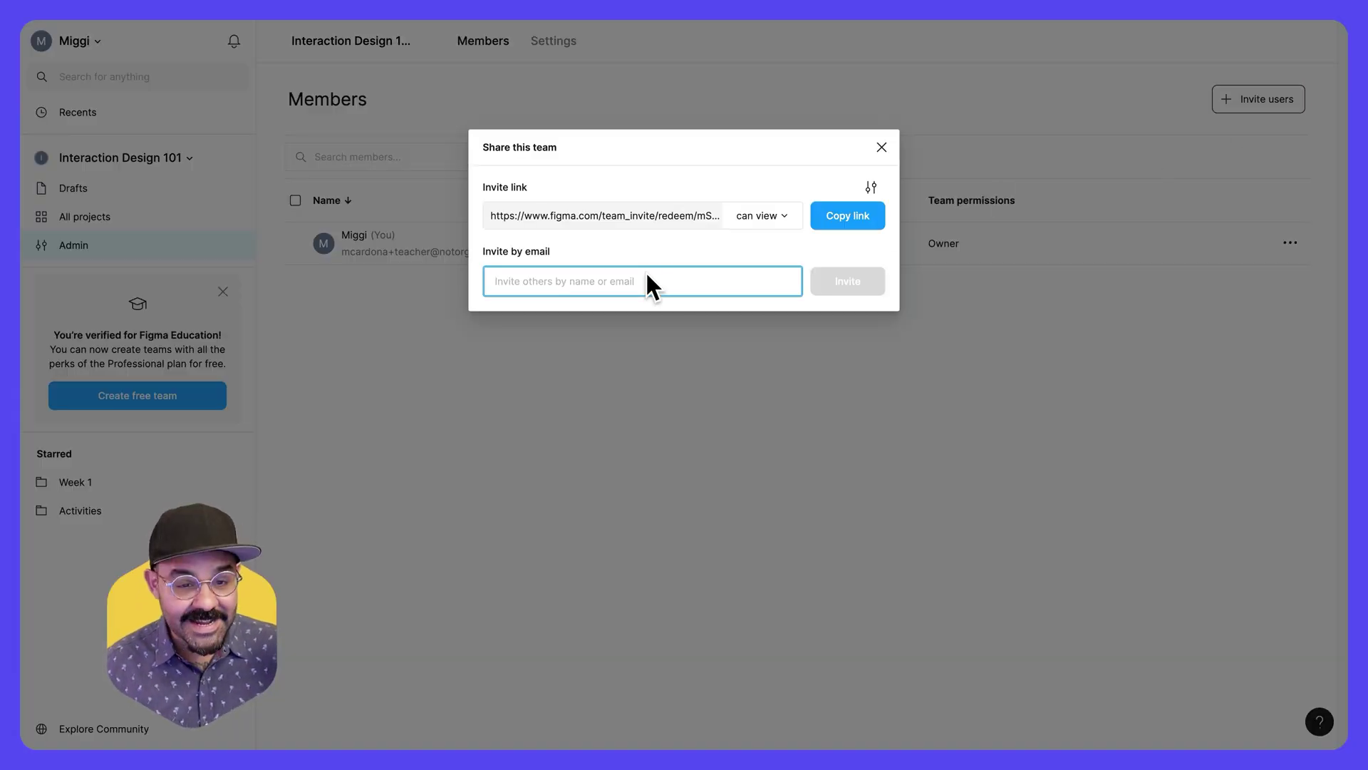
pyautogui.click(775, 278)
pyautogui.click(764, 260)
pyautogui.click(852, 288)
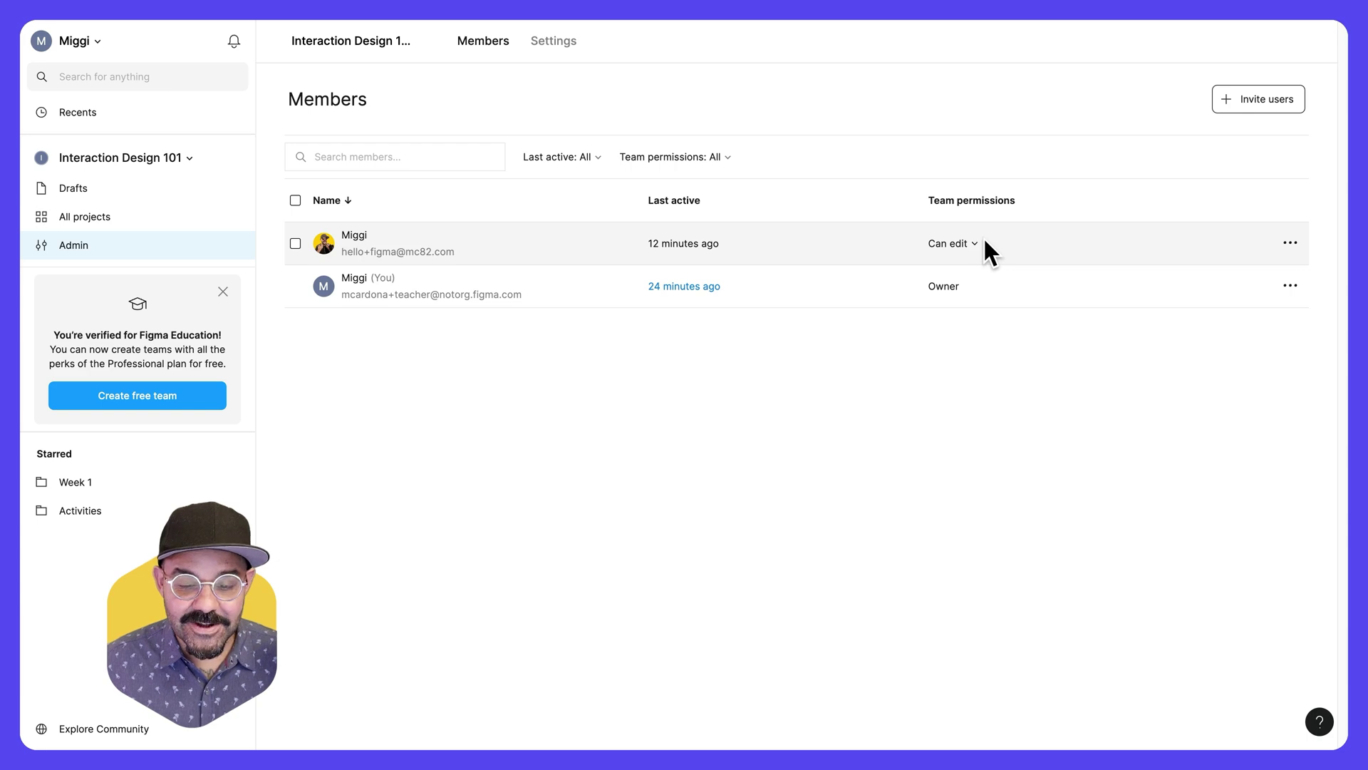
pyautogui.click(700, 242)
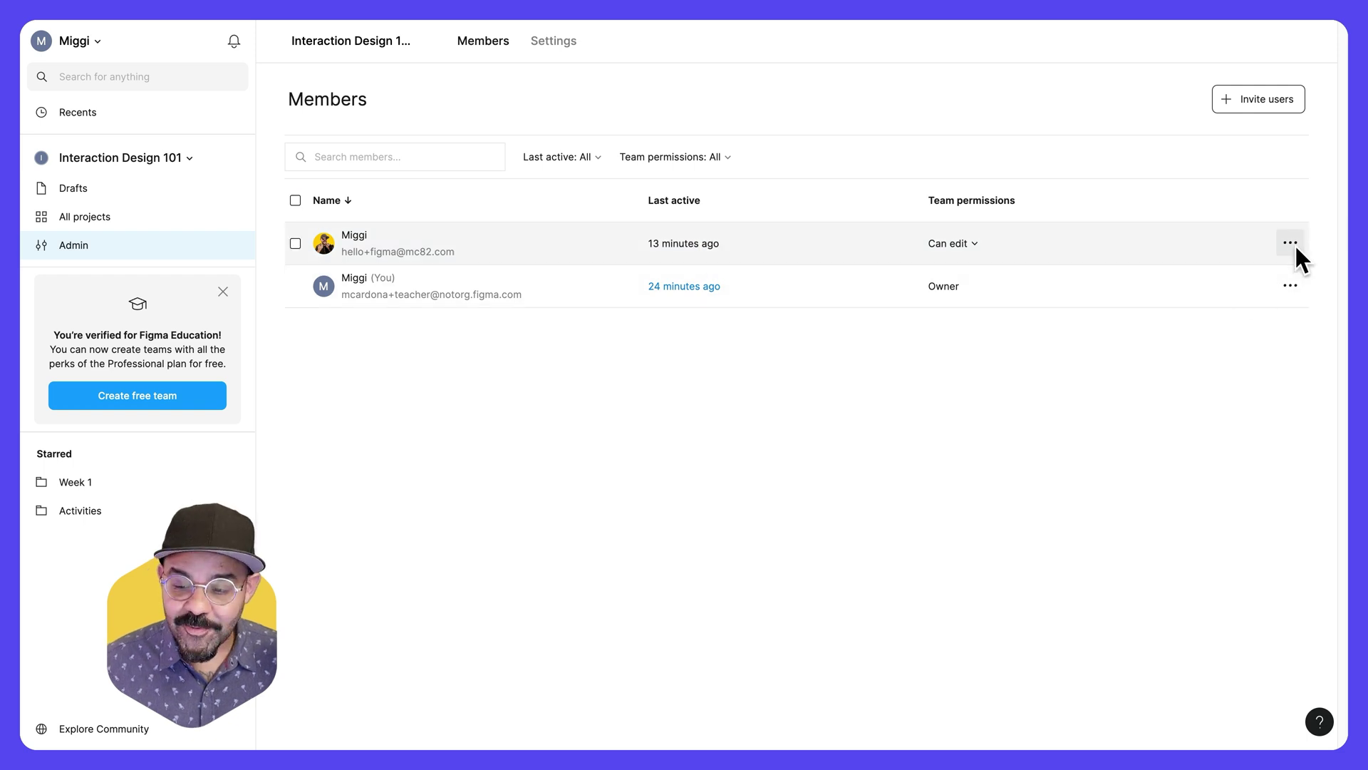
pyautogui.click(1290, 242)
pyautogui.click(1287, 259)
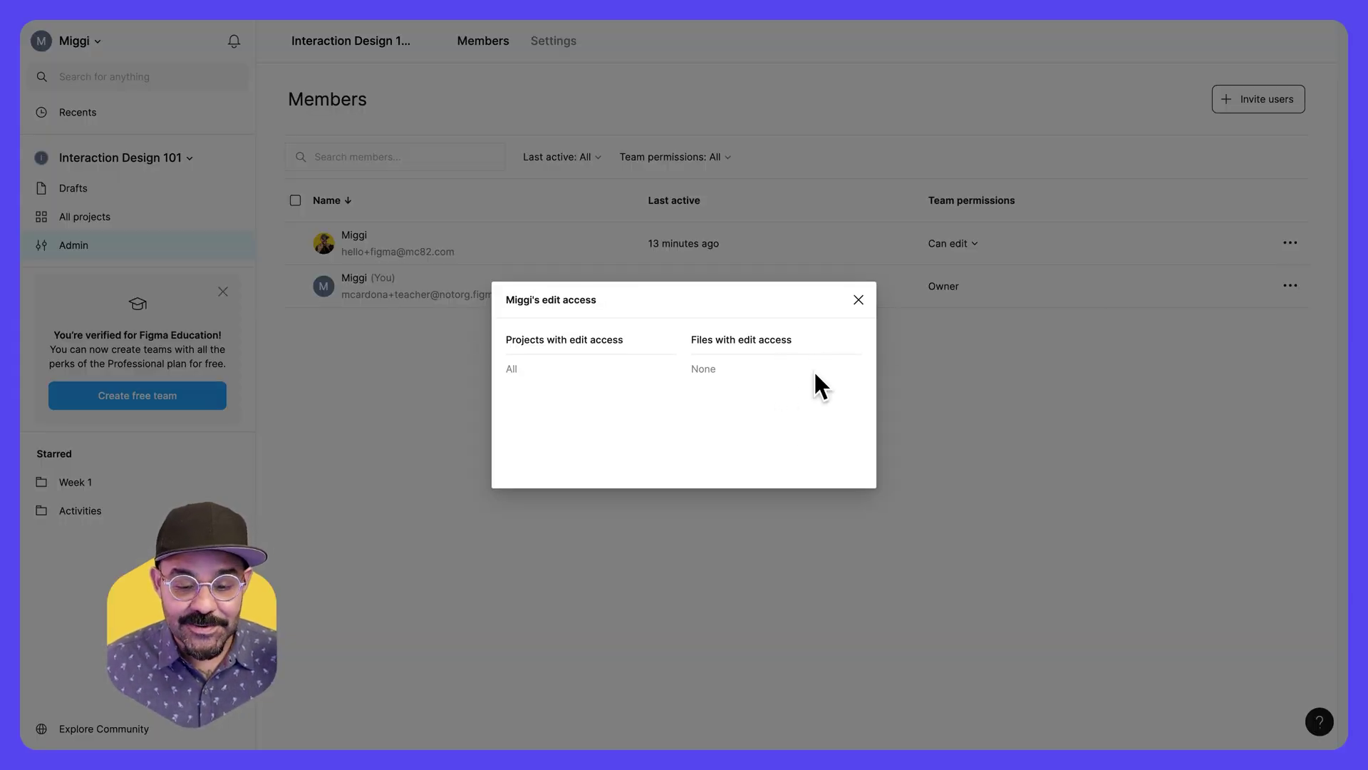
pyautogui.click(857, 300)
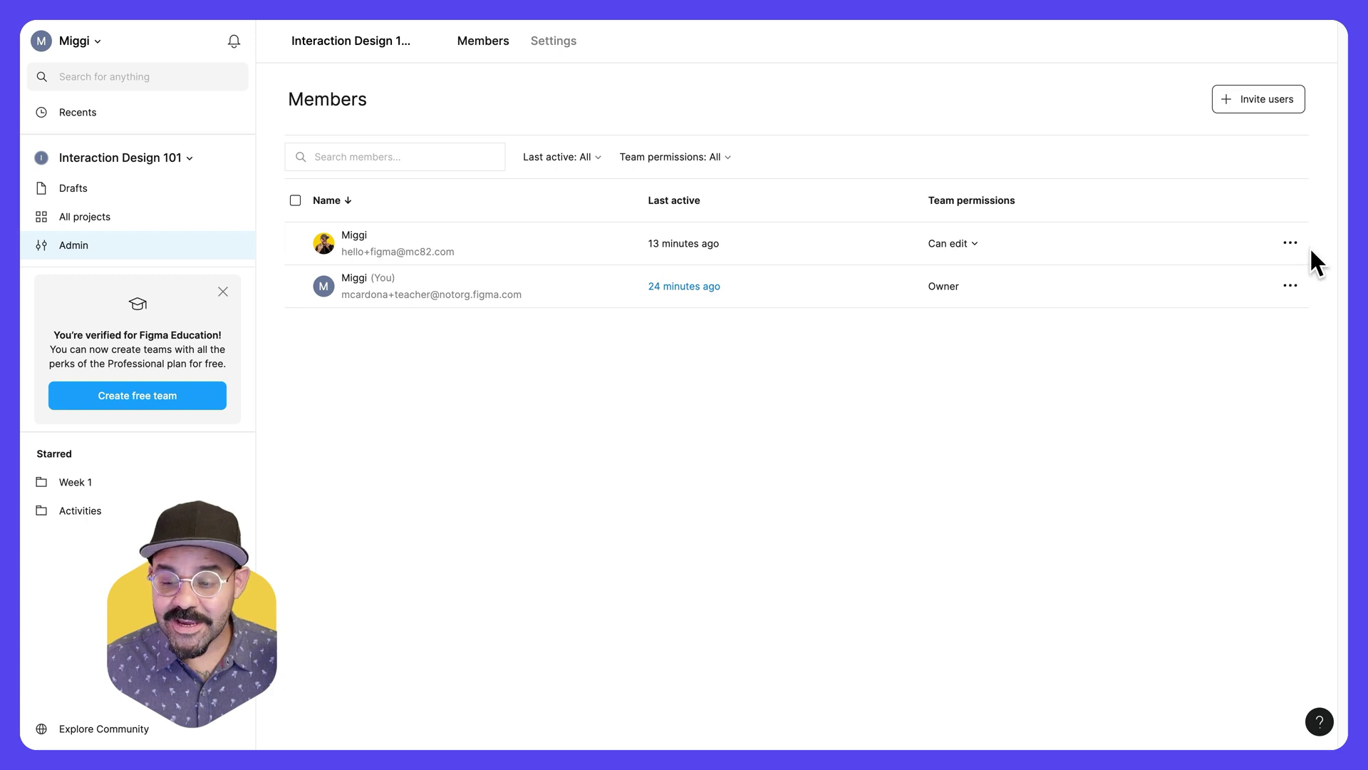
pyautogui.click(1291, 243)
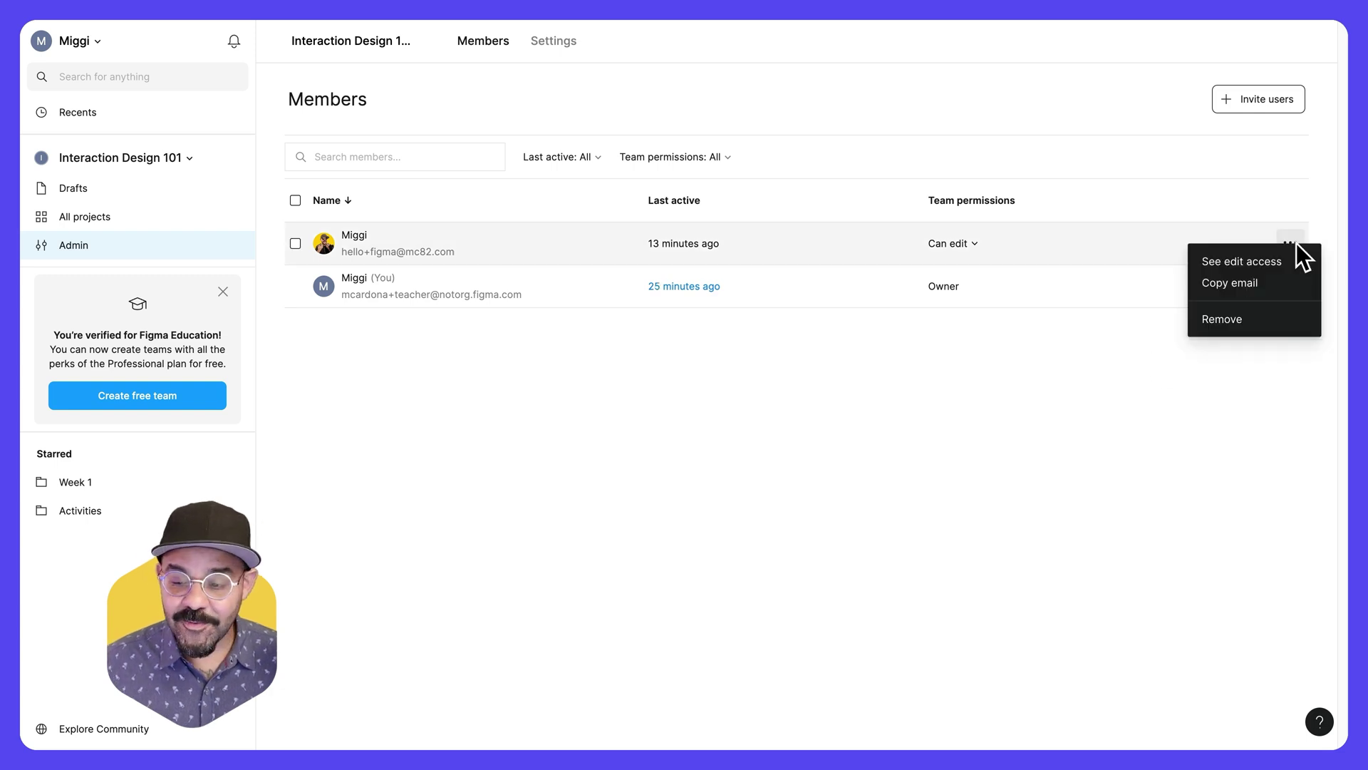
pyautogui.click(1268, 319)
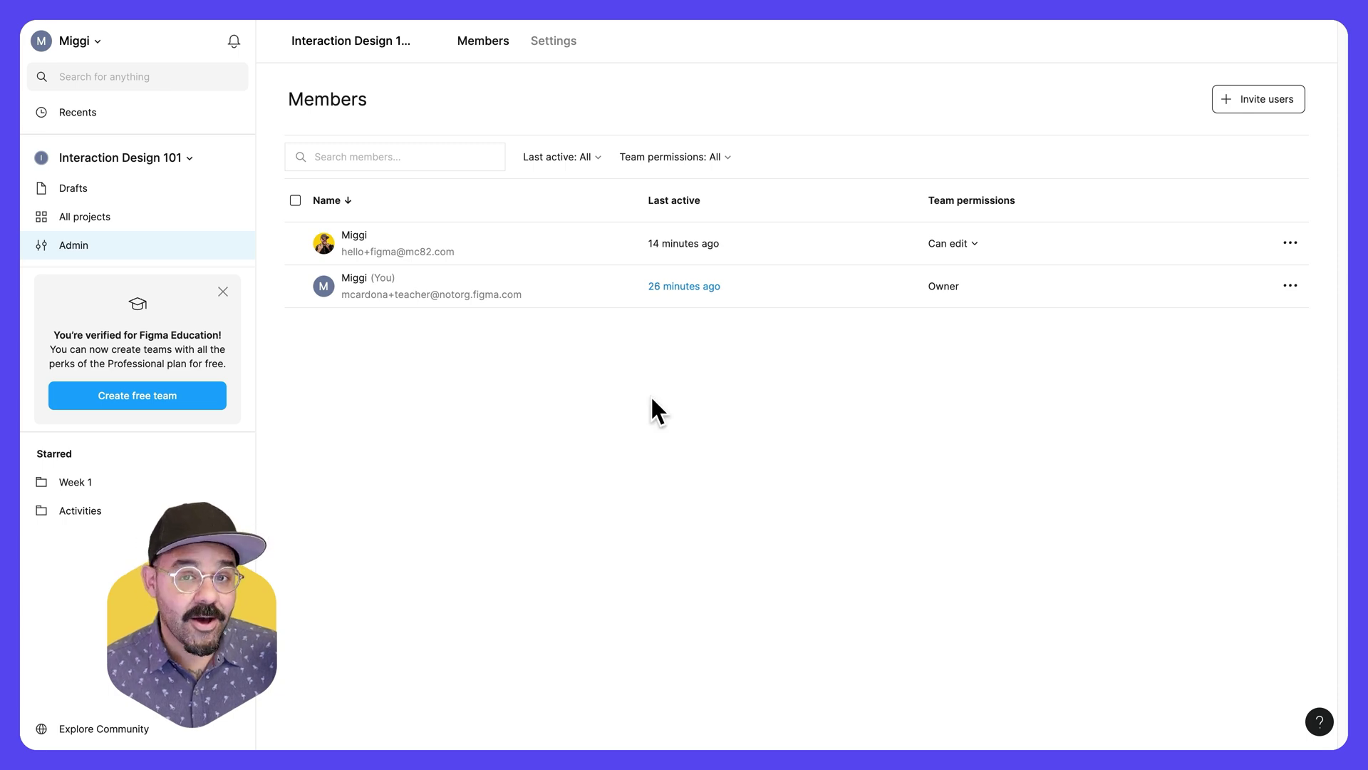
# - Review the Interaction Design 101 team's sharing settings from All projects
pyautogui.click(152, 215)
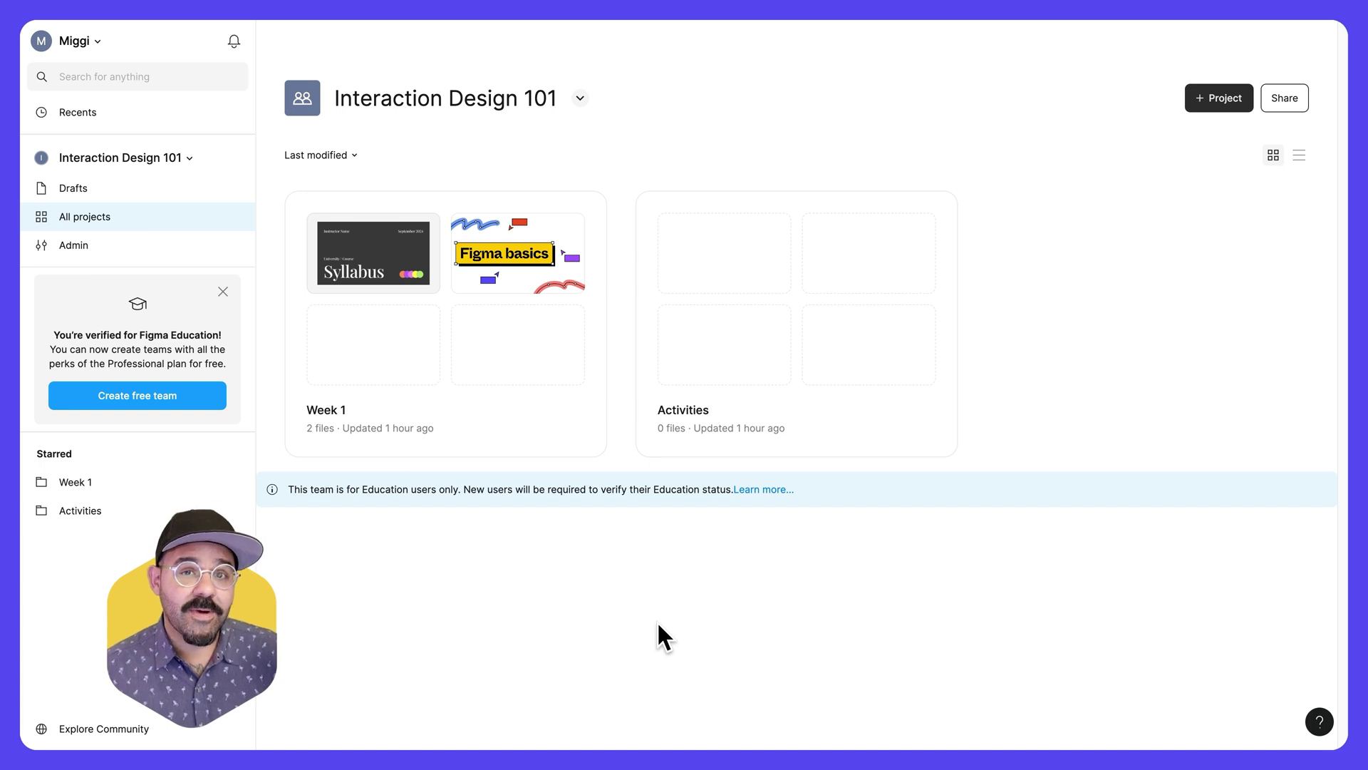
pyautogui.click(1288, 99)
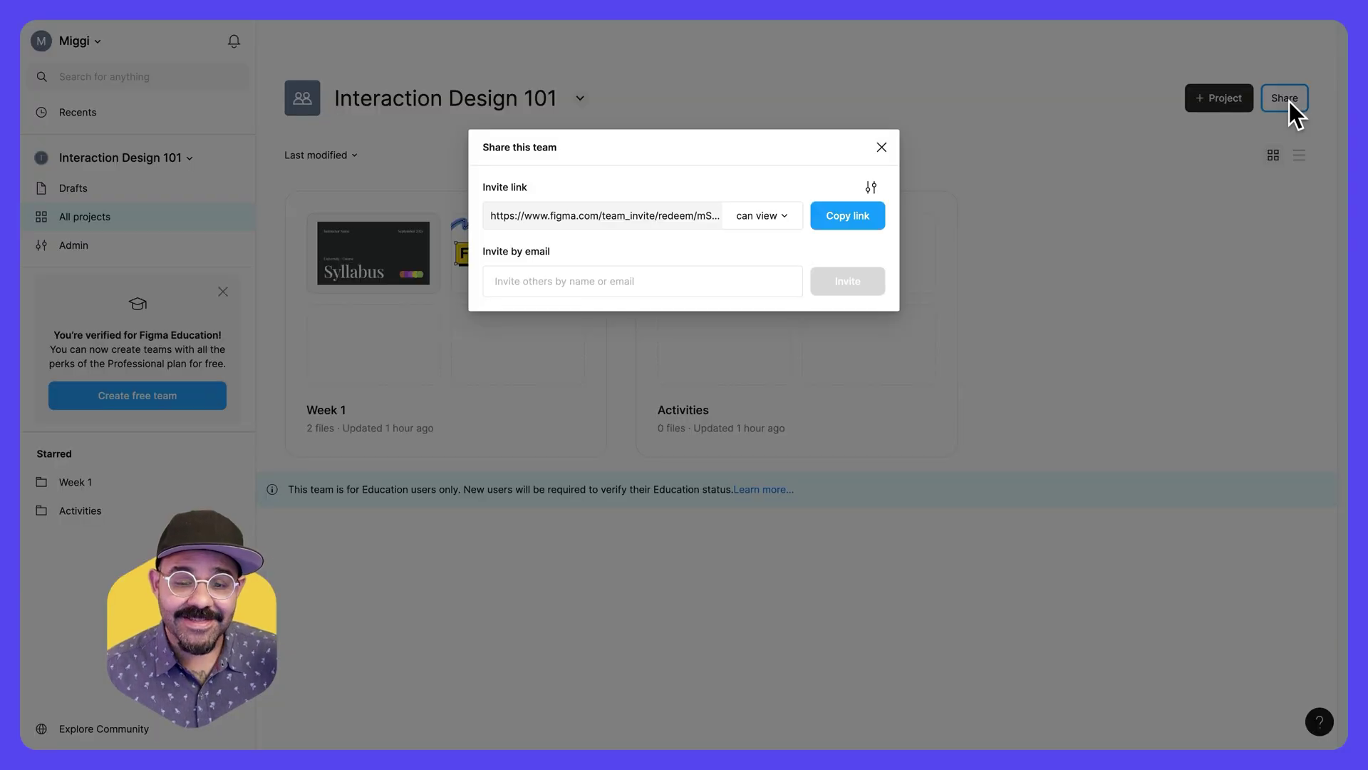
pyautogui.click(881, 146)
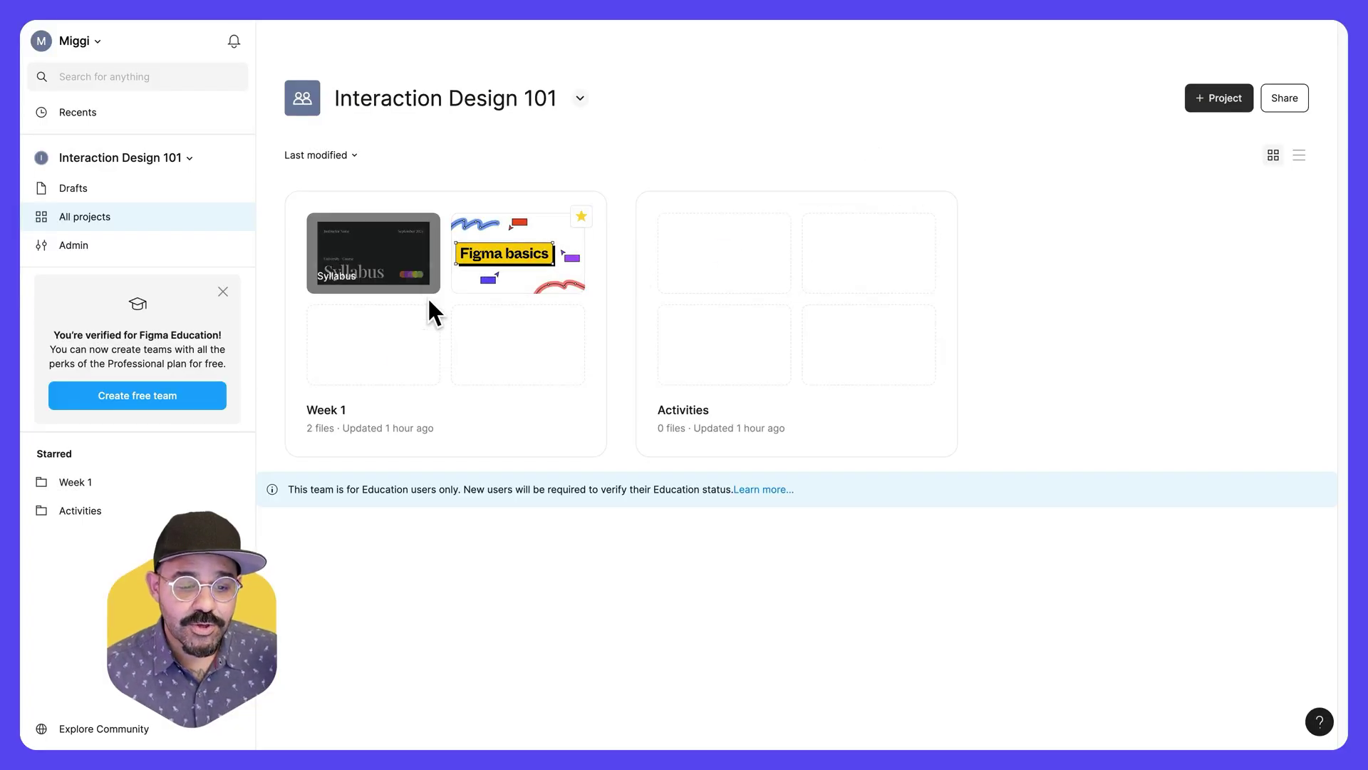
# - Open the Week 1 project and review its sharing settings
pyautogui.click(503, 422)
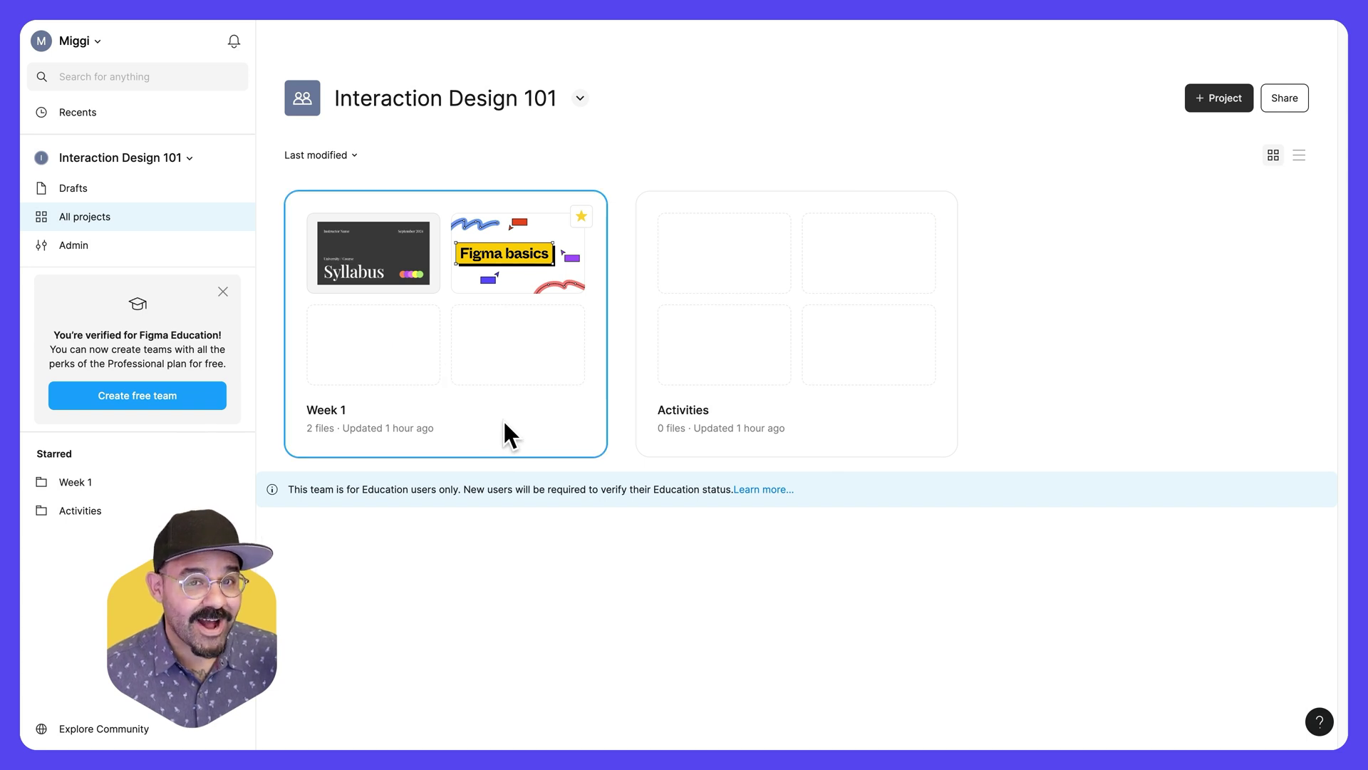
pyautogui.doubleClick(522, 417)
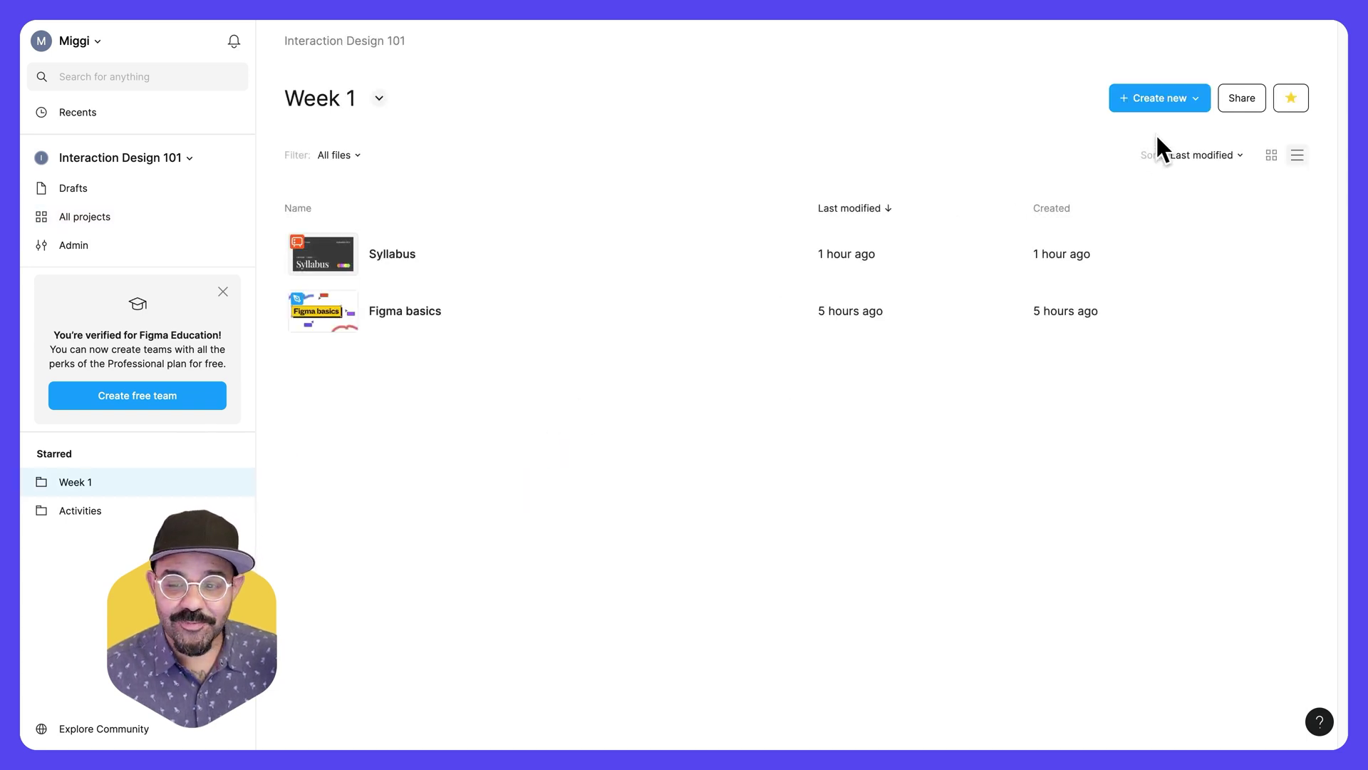
pyautogui.click(1238, 99)
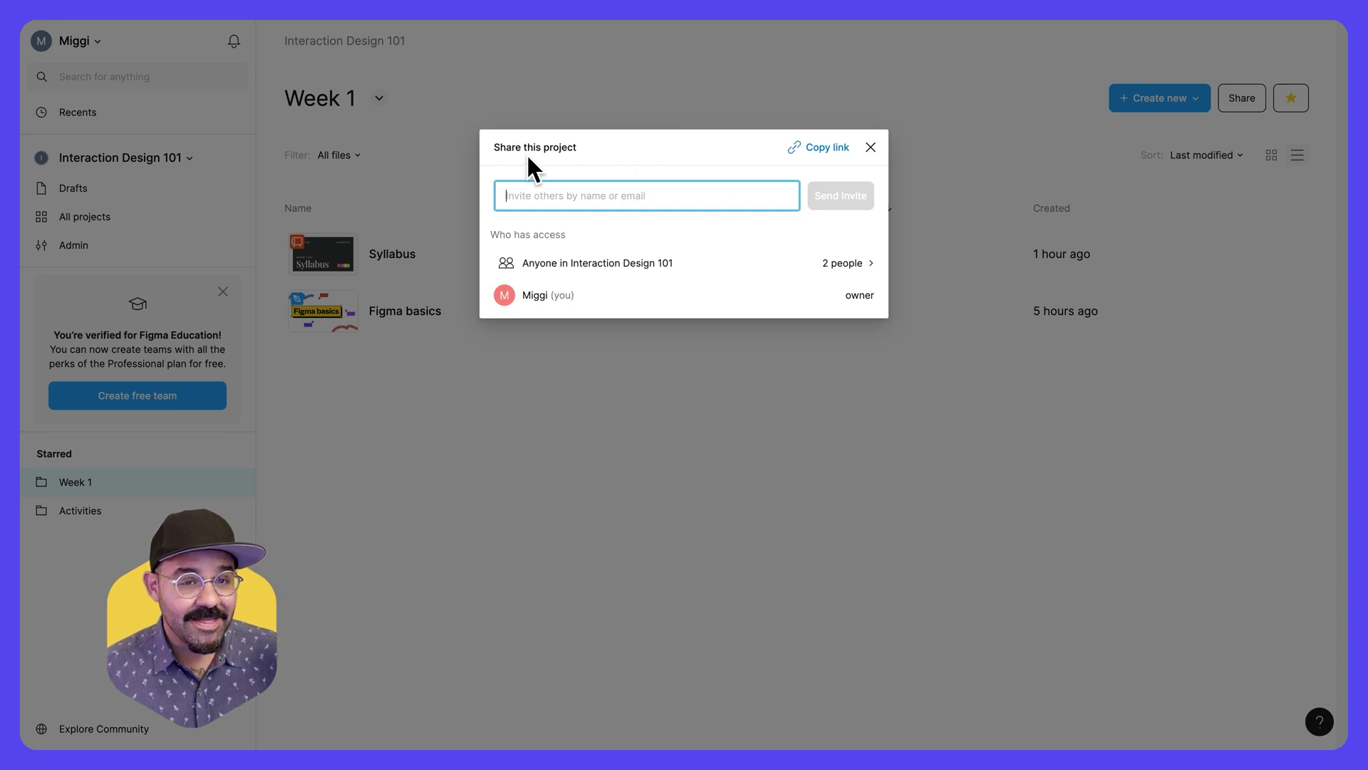
pyautogui.click(871, 146)
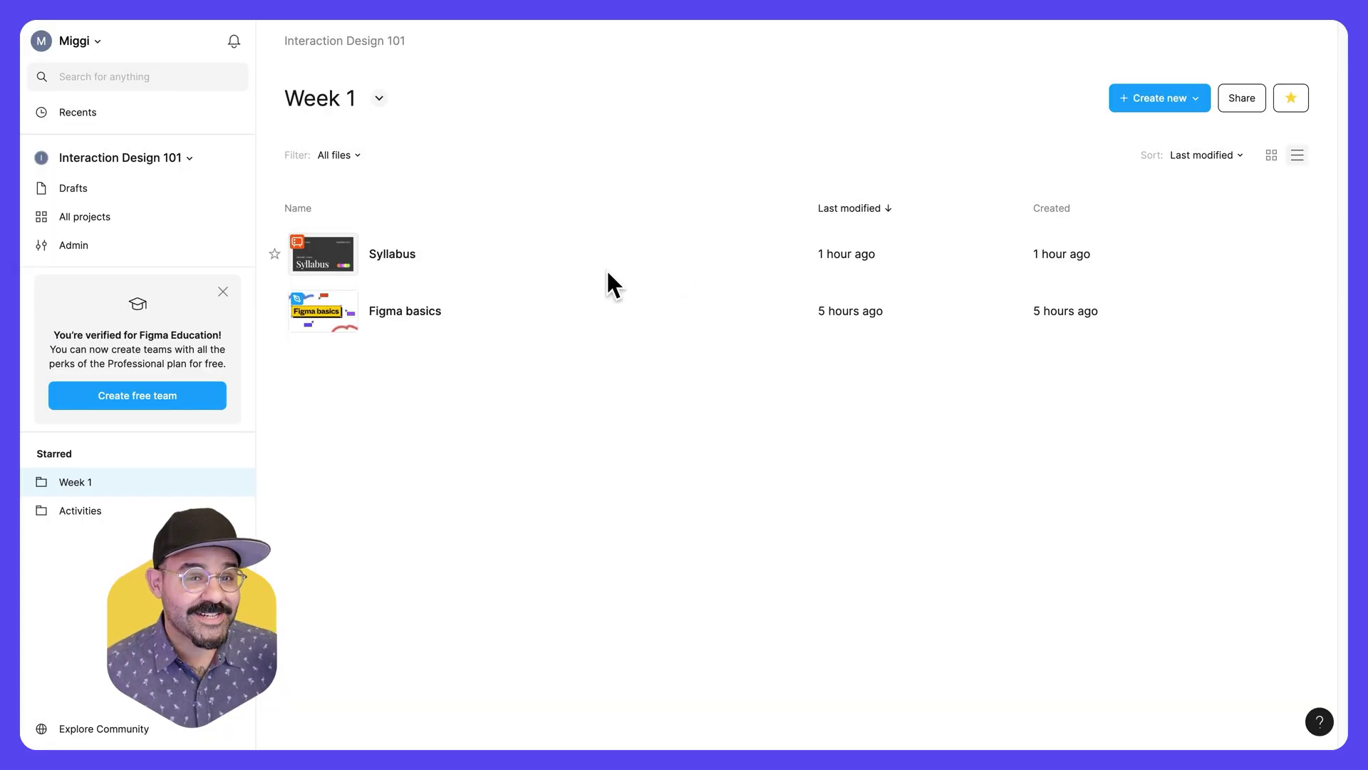
# - Open the Syllabus slides and review their sharing settings
pyautogui.doubleClick(405, 261)
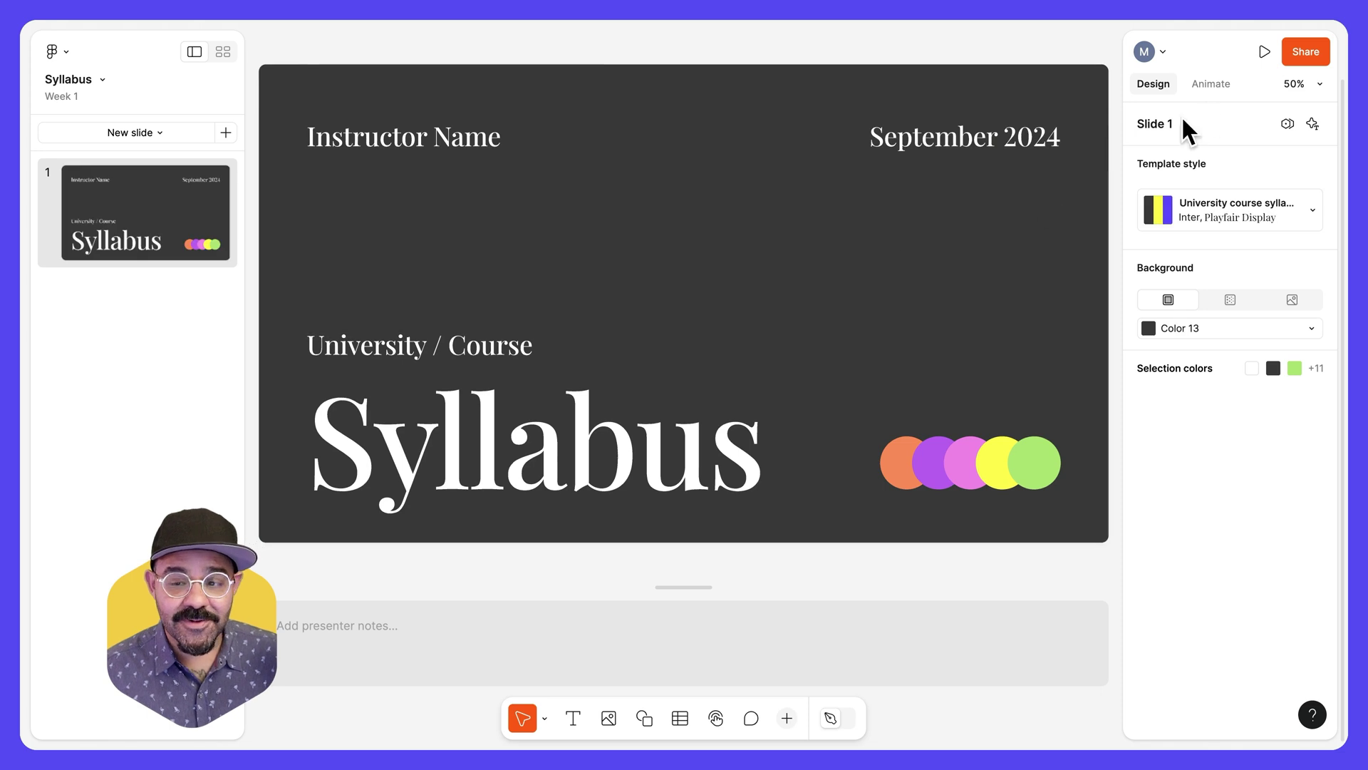
pyautogui.click(1299, 54)
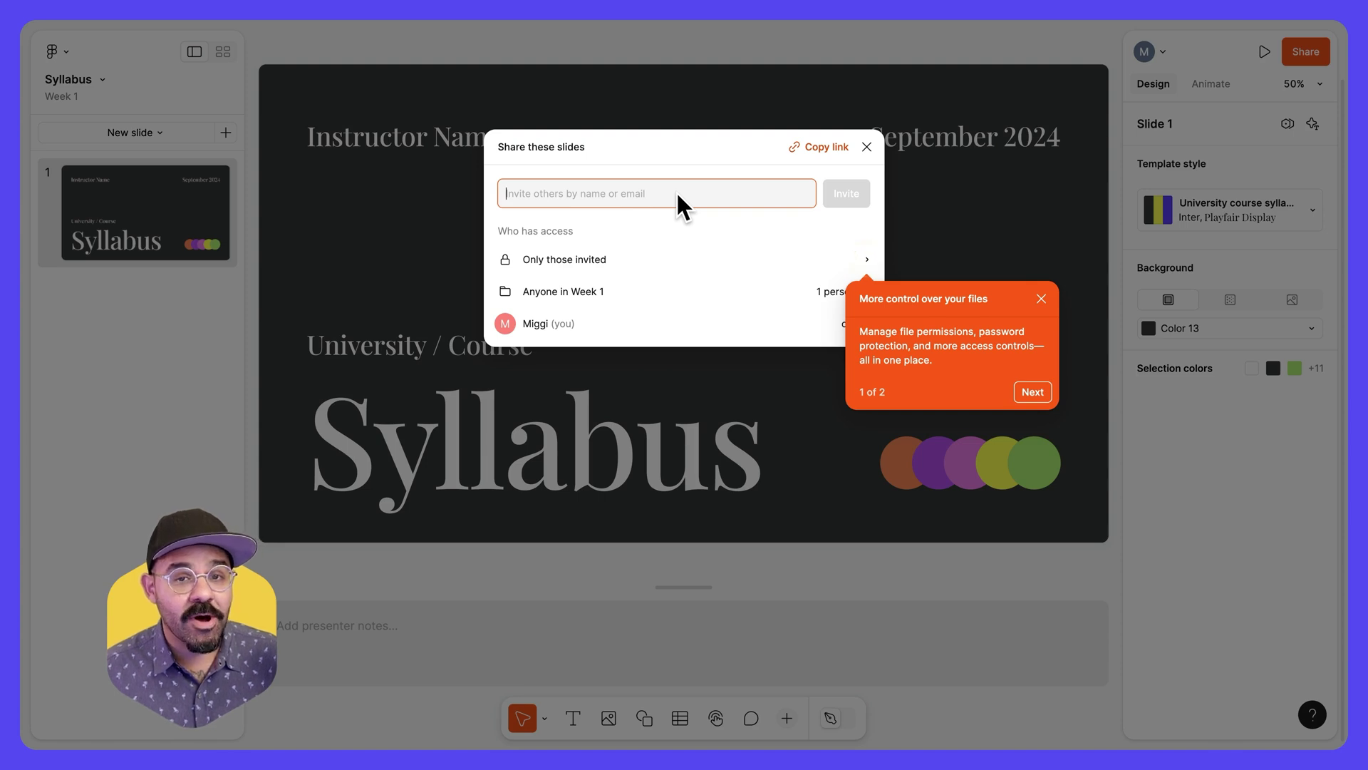
pyautogui.click(867, 147)
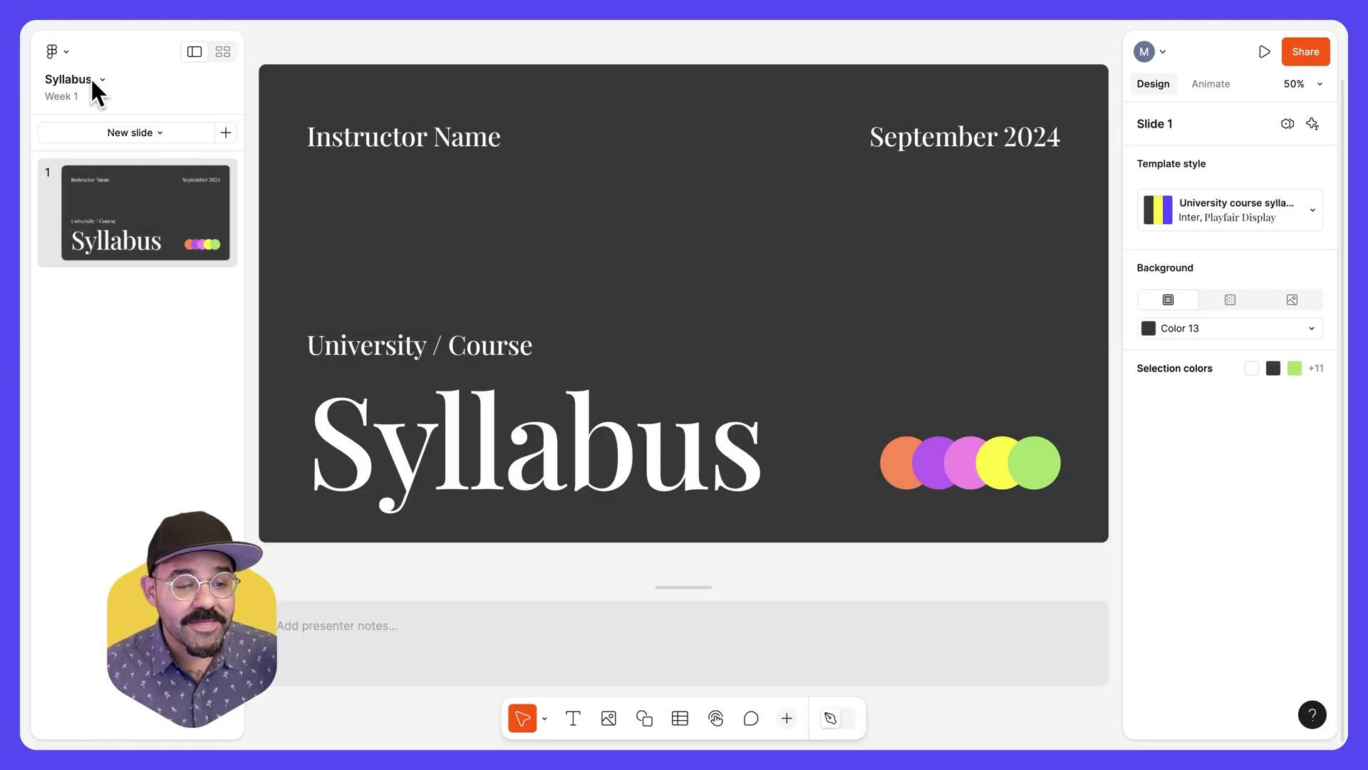
pyautogui.click(65, 51)
# - Leave the Syllabus file and return to the file browser
pyautogui.click(85, 88)
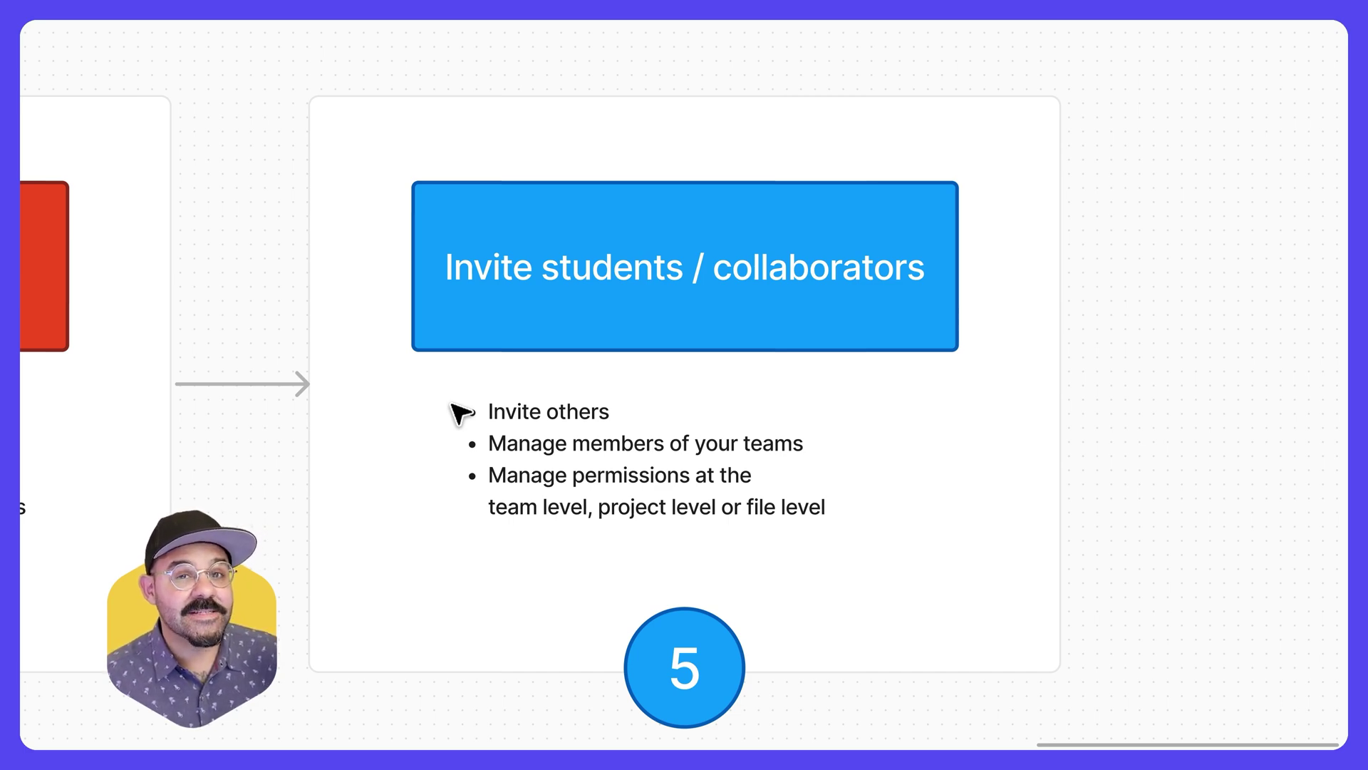
# - Present the recap sections in turn: Sign Up, Verify, Education team, Organize, Invite collaborators
pyautogui.scroll(-1, 467, 410)
pyautogui.click(472, 400)
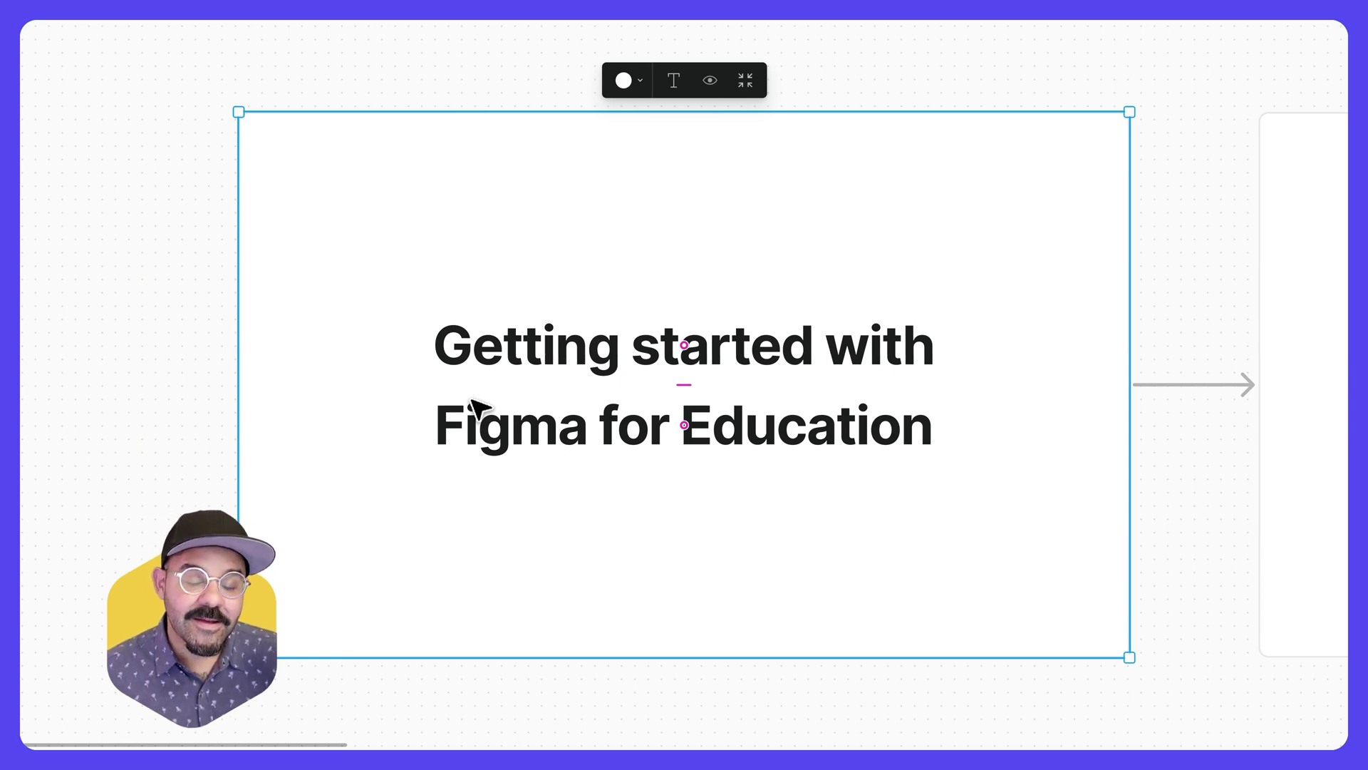
pyautogui.press('Right')
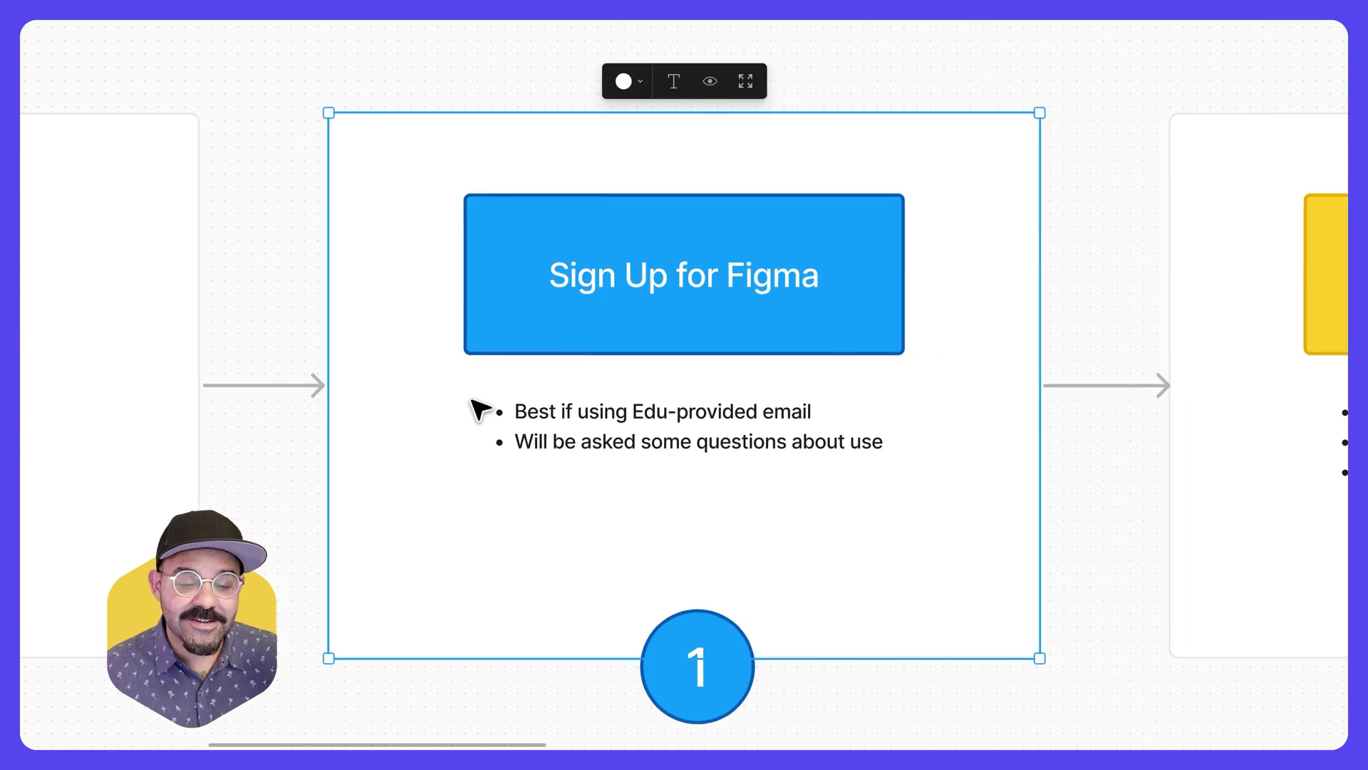
pyautogui.press('Right')
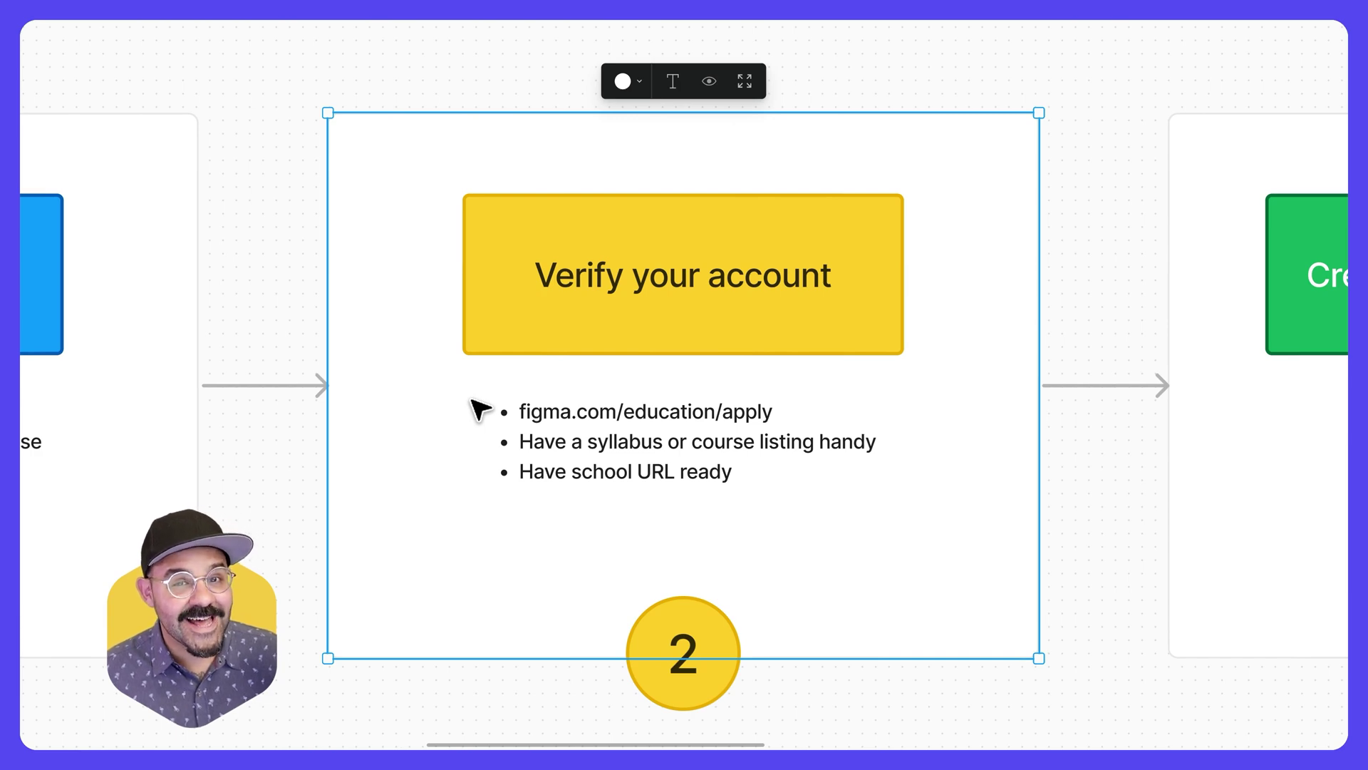
pyautogui.press('Right')
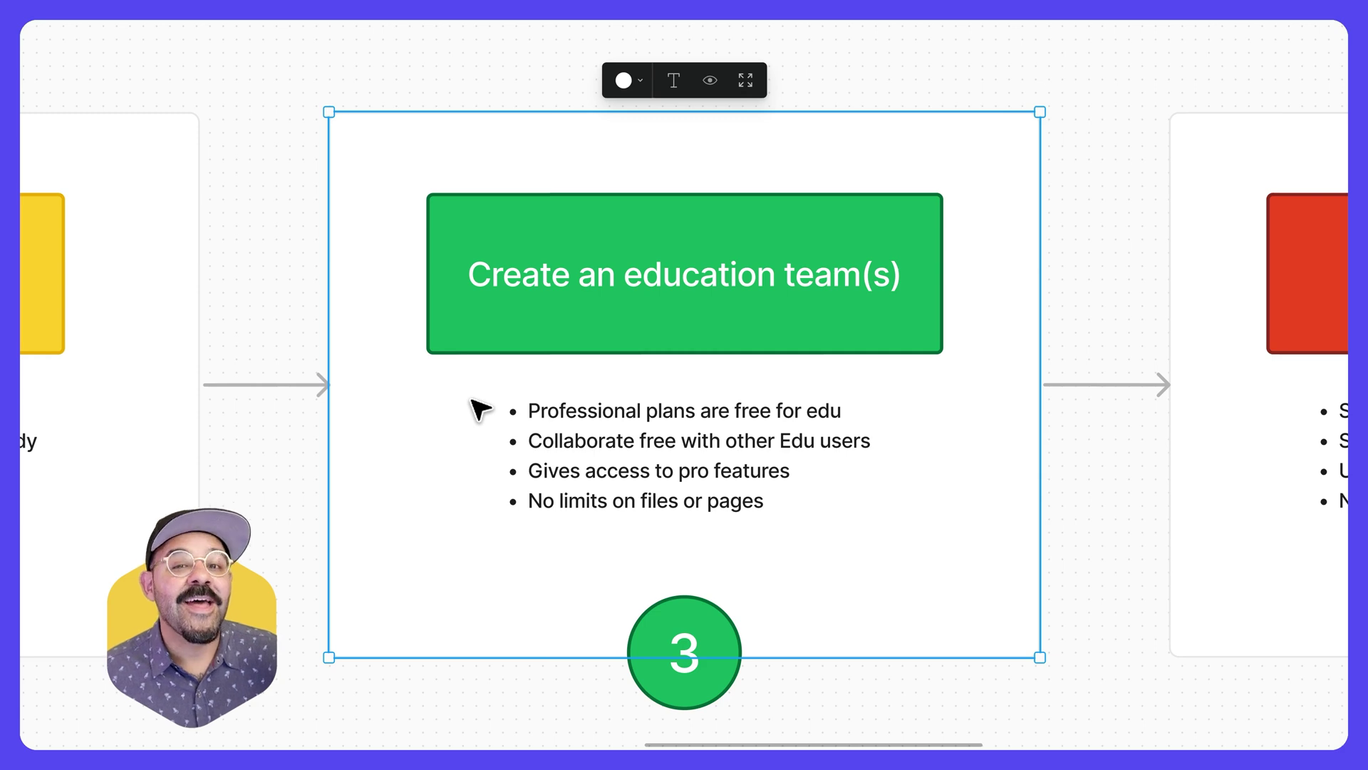
pyautogui.press('n')
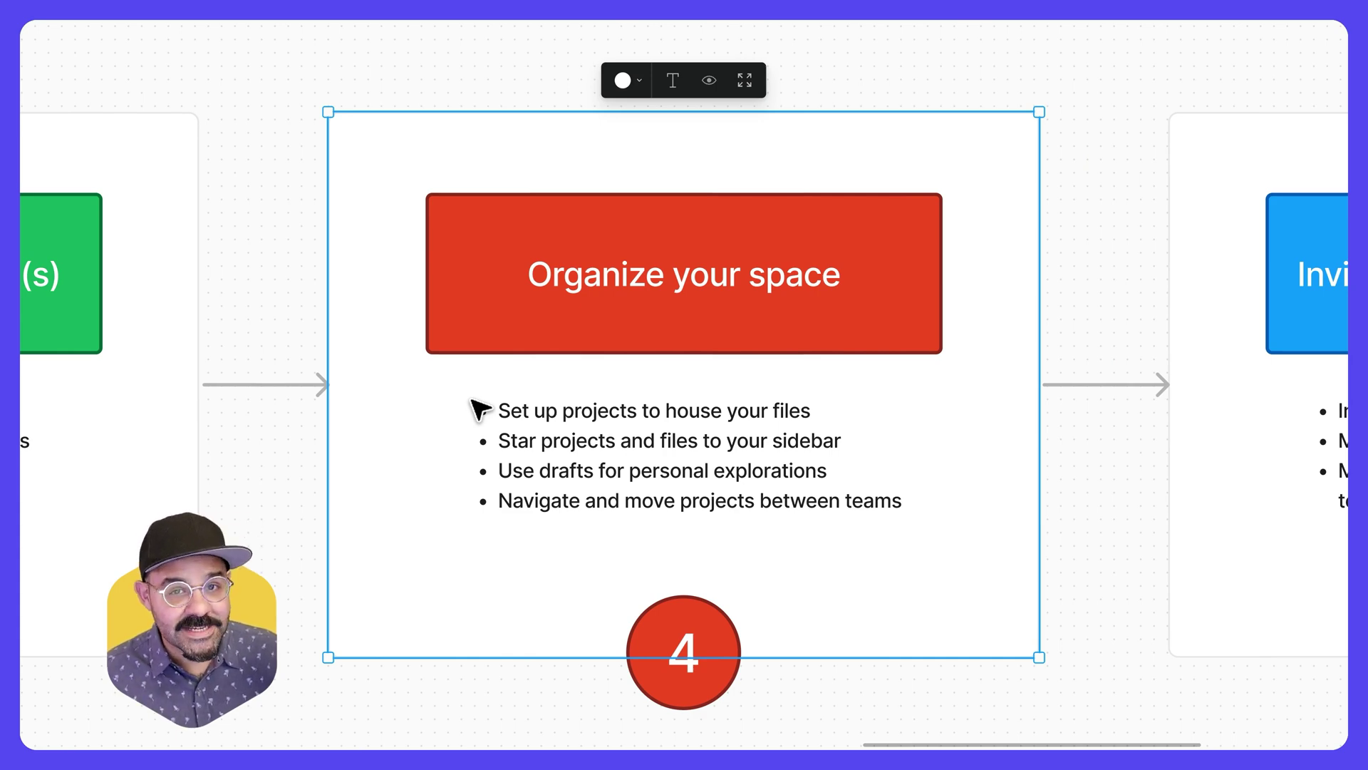
pyautogui.press('n')
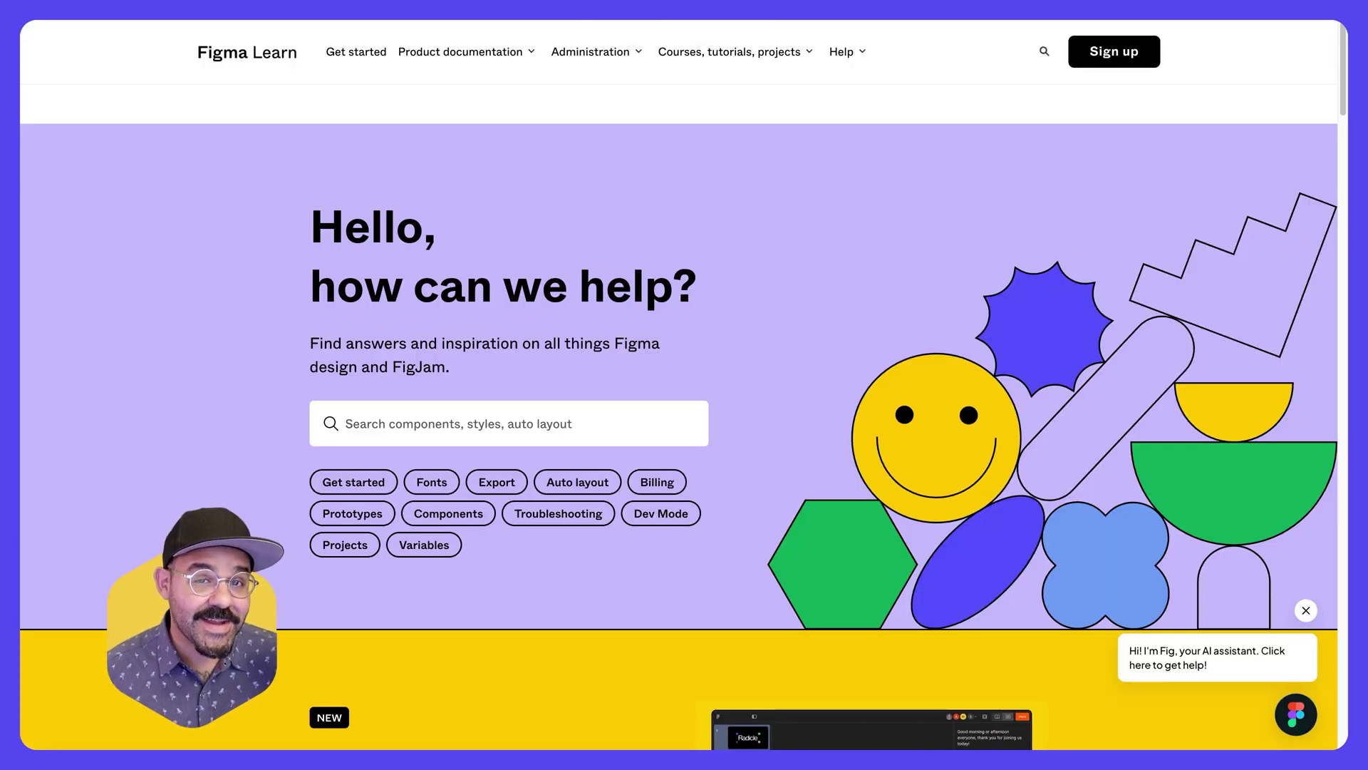
# - Search the Figma Learn help center for 'Education plan'
pyautogui.click(425, 423)
pyautogui.write('Educati')
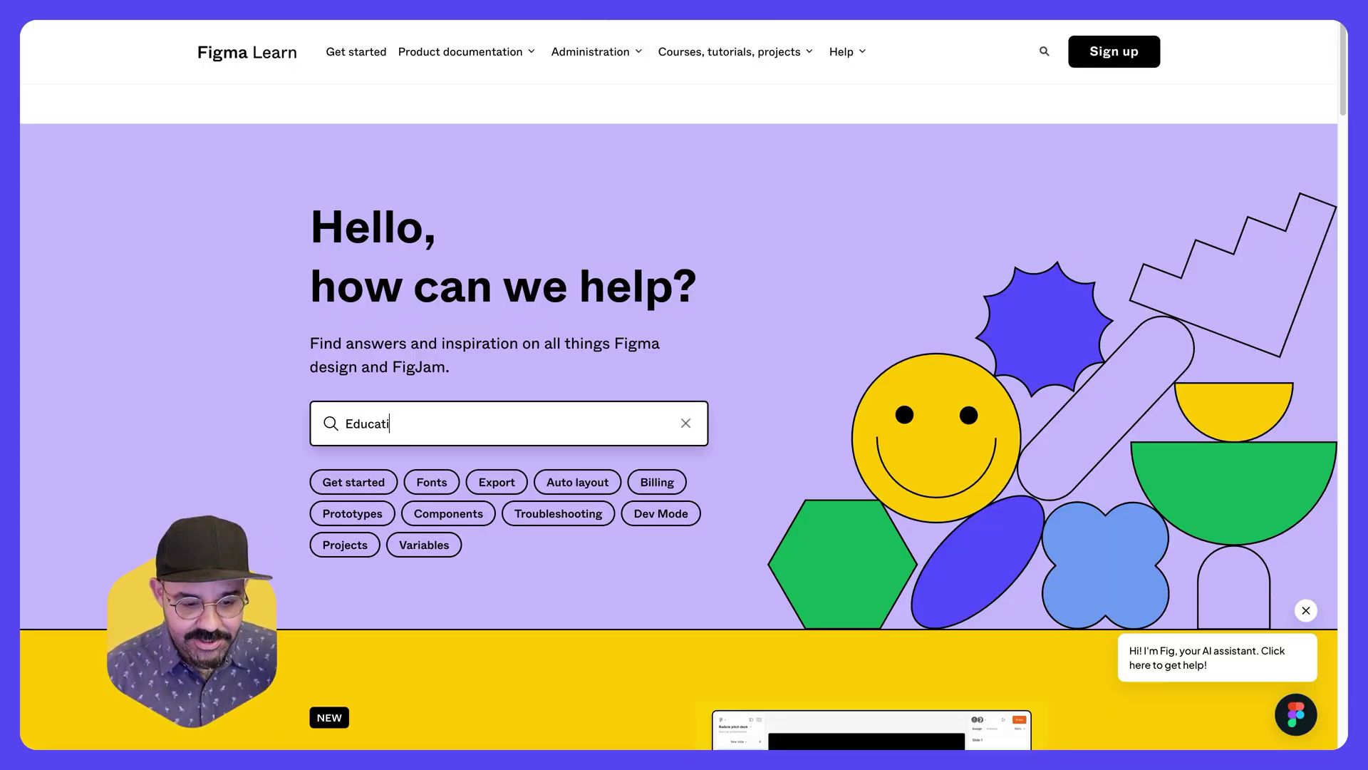
pyautogui.write('on plan')
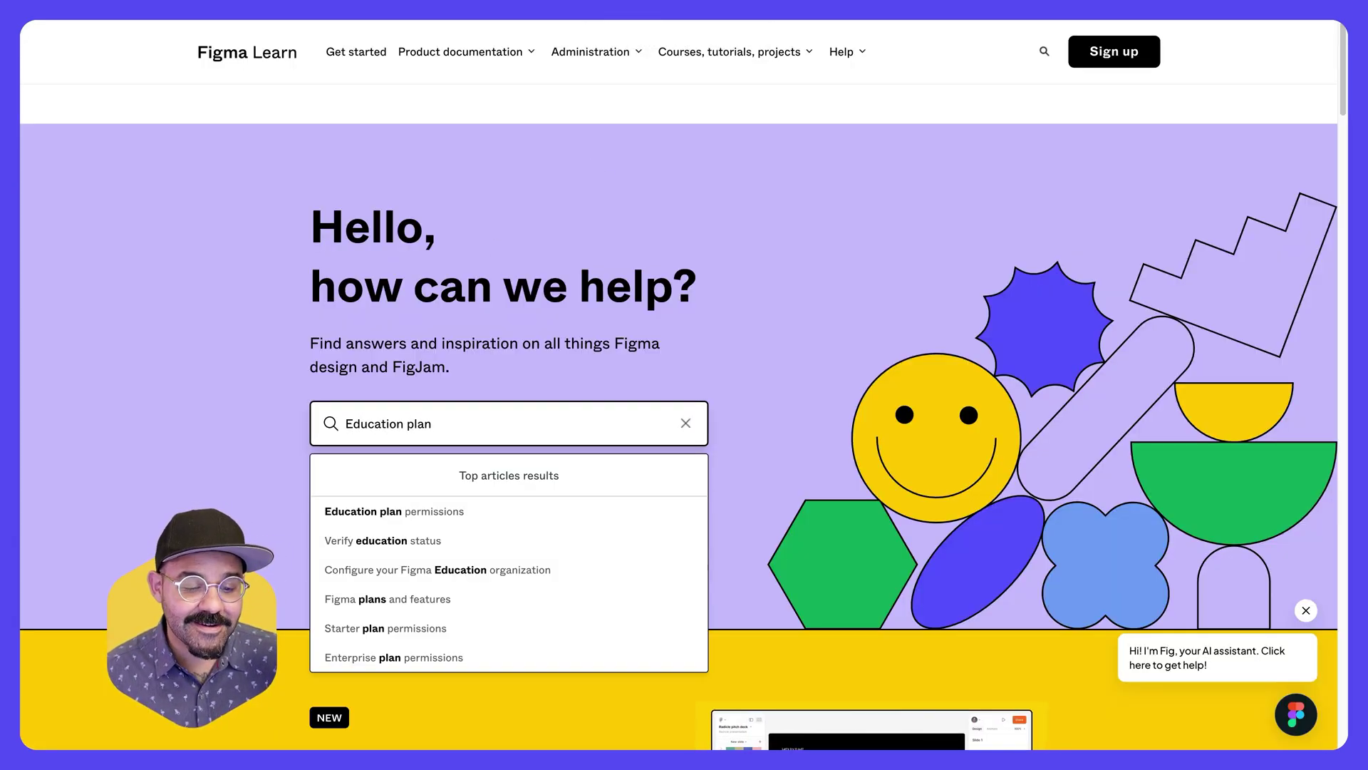
pyautogui.press('Return')
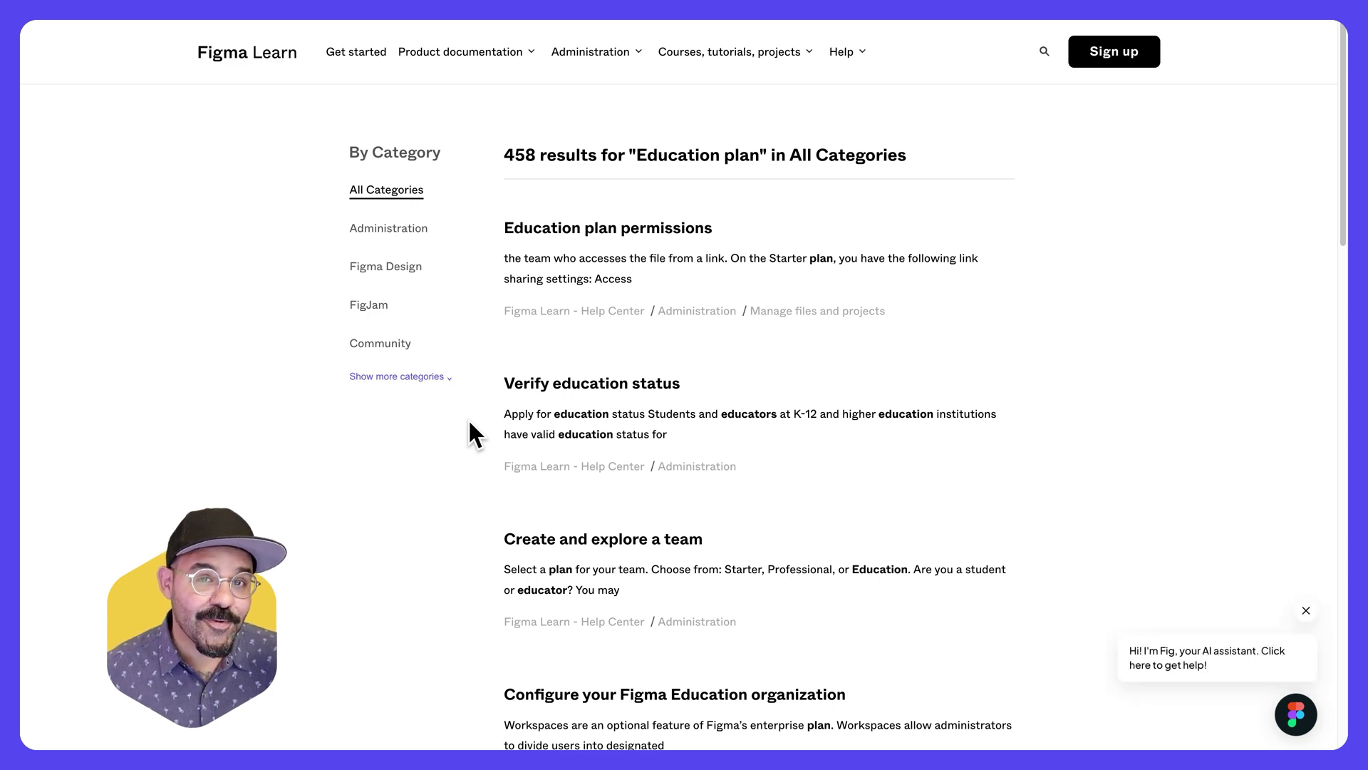